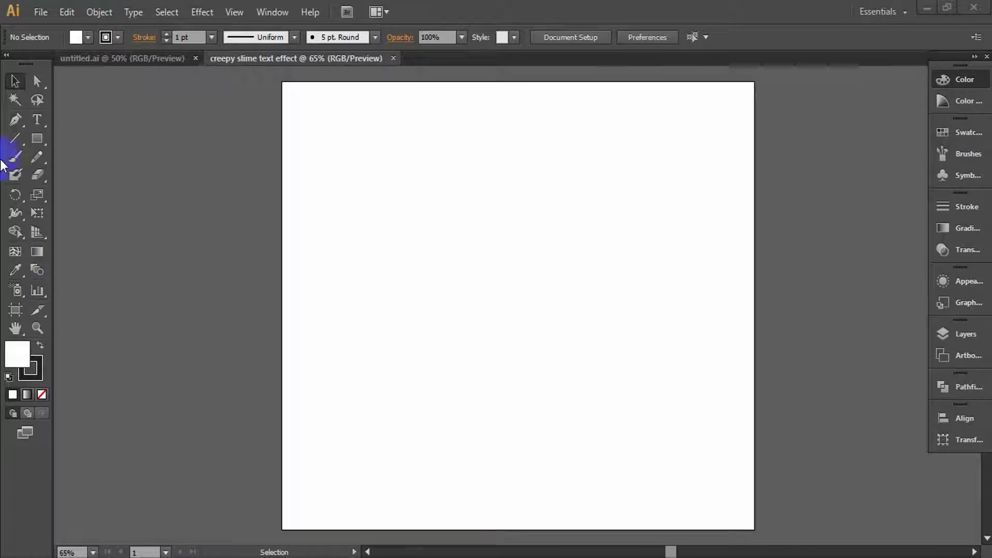
- Add the text SCARY to the artboard, enlarge it to about 277 pt and position it near the centre
{"action": "left_click", "coordinate": [37, 119]}
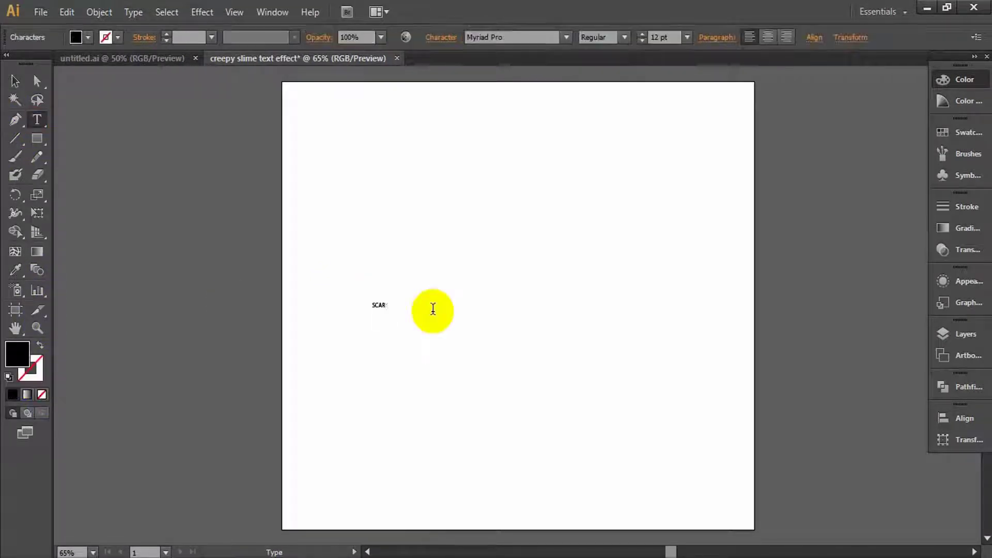
{"action": "key", "text": "Escape"}
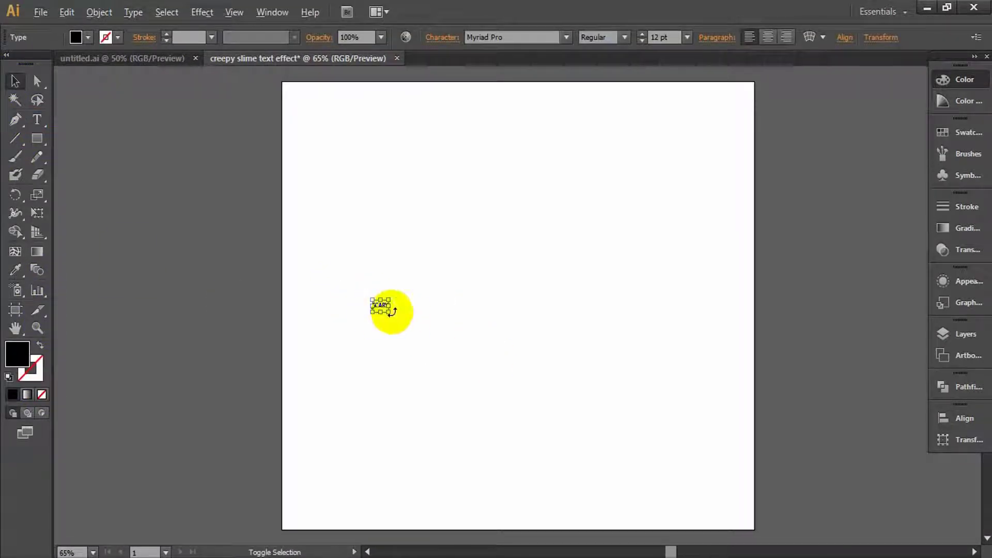
{"action": "left_click_drag", "start_coordinate": [388, 310], "coordinate": [611, 383]}
{"action": "left_click_drag", "start_coordinate": [418, 316], "coordinate": [558, 332]}
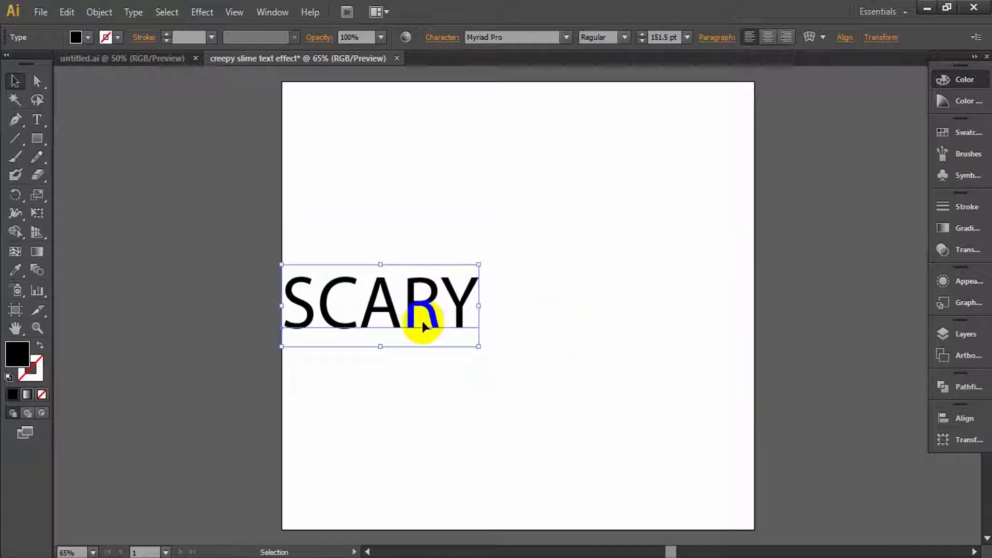
{"action": "left_click_drag", "start_coordinate": [420, 321], "coordinate": [557, 333]}
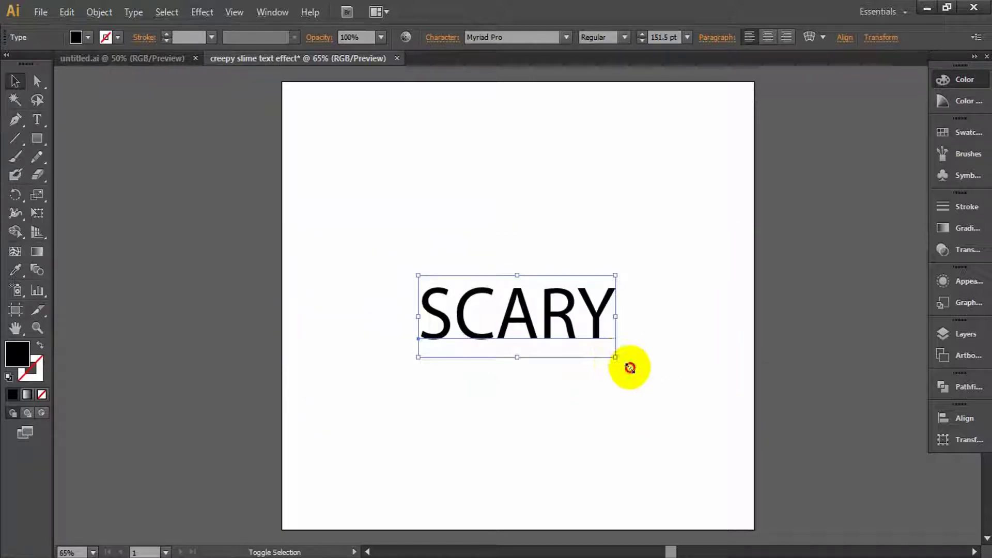
{"action": "left_click_drag", "start_coordinate": [628, 363], "coordinate": [723, 395]}
- Set the SCARY text's font to AlertNotice and shift the text about 9 px to the right
{"action": "left_click", "coordinate": [523, 41]}
{"action": "type", "text": "AlertNotice"}
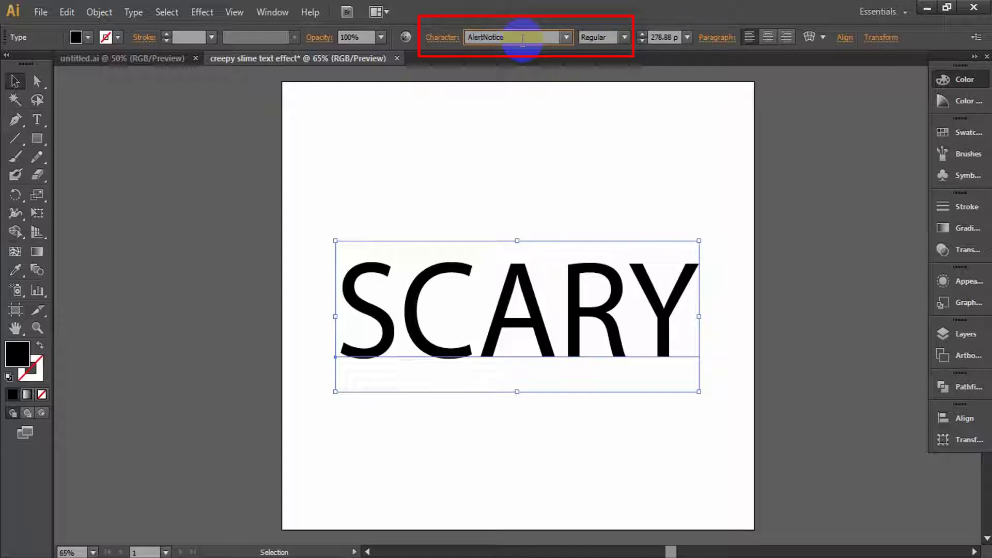
{"action": "key", "text": "Return"}
{"action": "left_click_drag", "start_coordinate": [680, 358], "coordinate": [684, 358]}
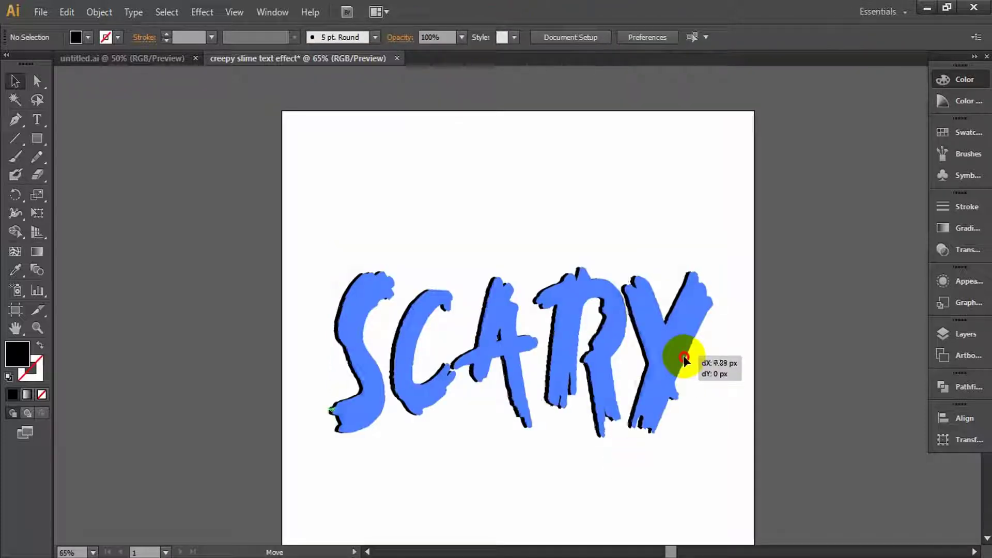
{"action": "left_click", "coordinate": [783, 377]}
- Convert the SCARY text to outlines and unite its letter shapes with Pathfinder
{"action": "right_click", "coordinate": [682, 335]}
{"action": "left_click", "coordinate": [732, 436]}
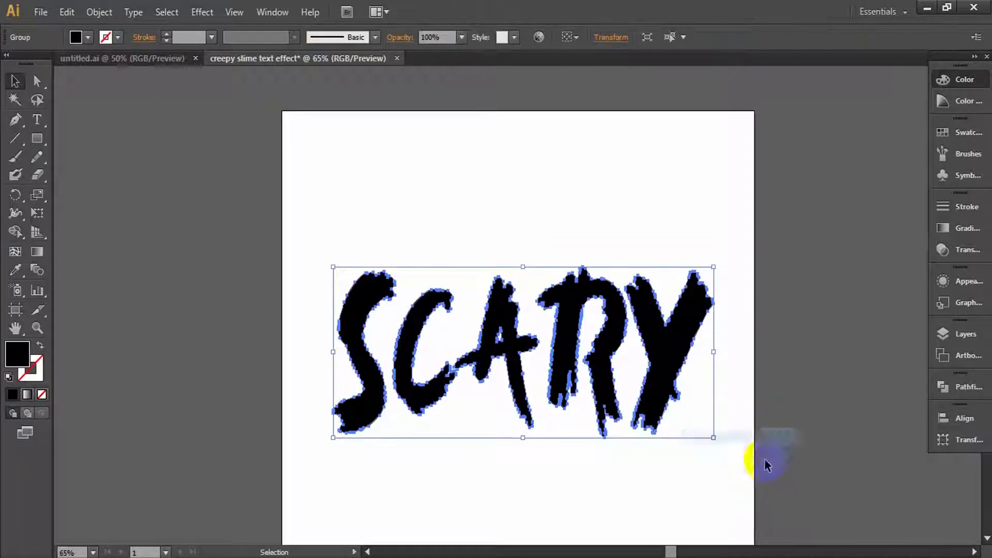
{"action": "left_click", "coordinate": [590, 343]}
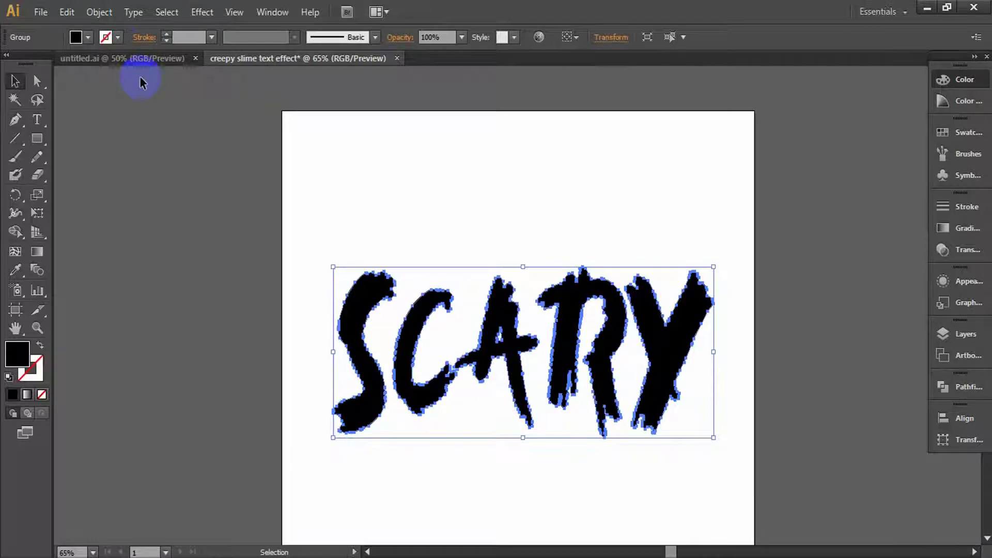
{"action": "left_click", "coordinate": [967, 387]}
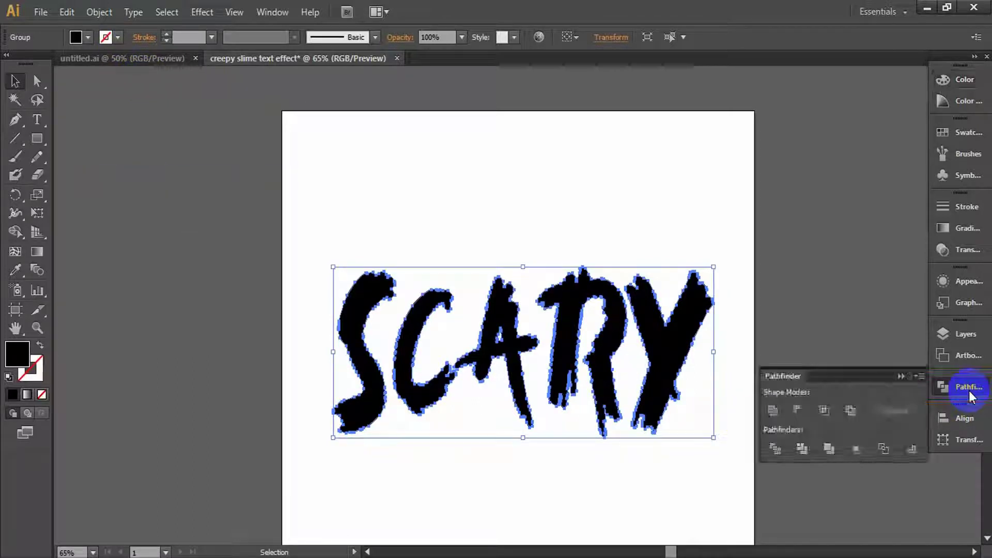
{"action": "left_click", "coordinate": [773, 411]}
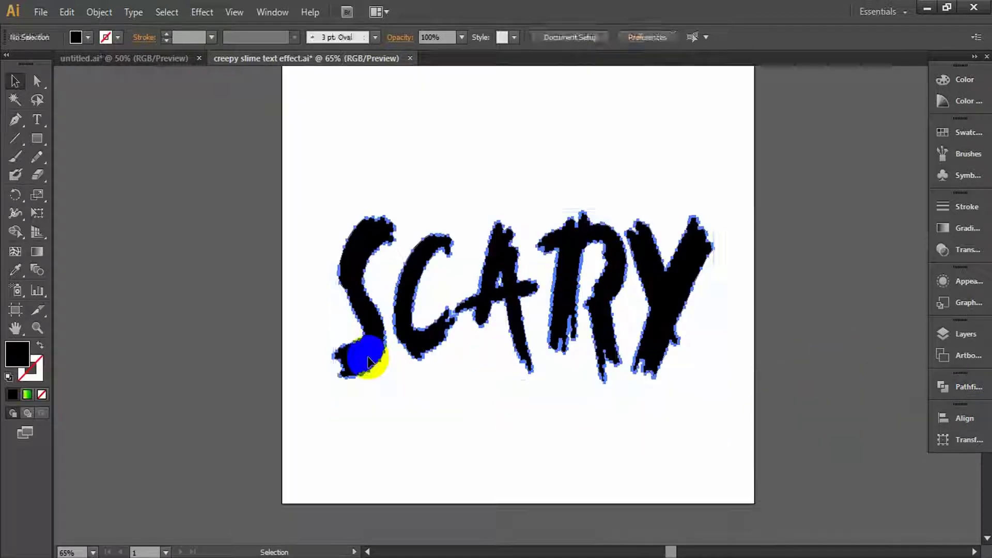
- Fill the SCARY lettering with the green linear gradient, running vertically from the top of the letters down
{"action": "left_click", "coordinate": [367, 358]}
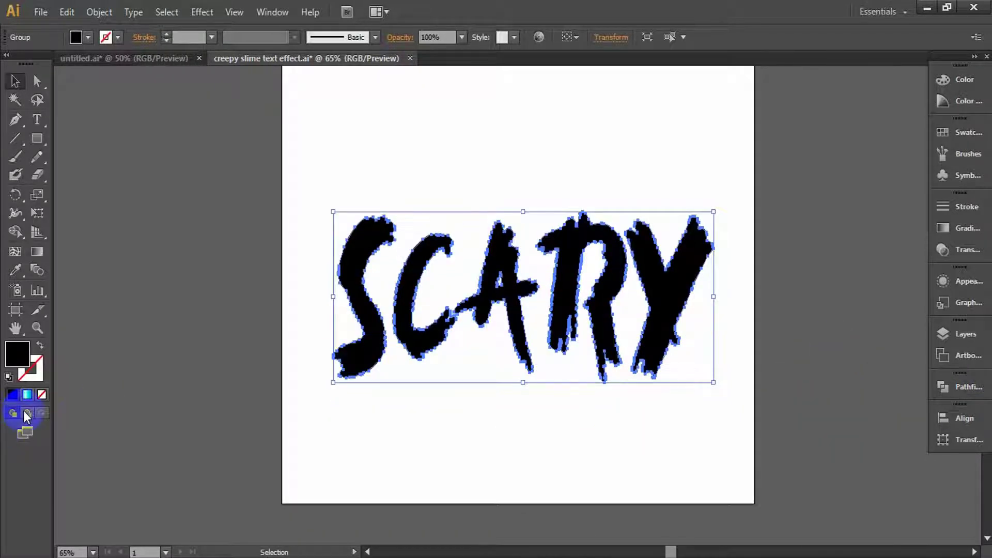
{"action": "left_click", "coordinate": [28, 394]}
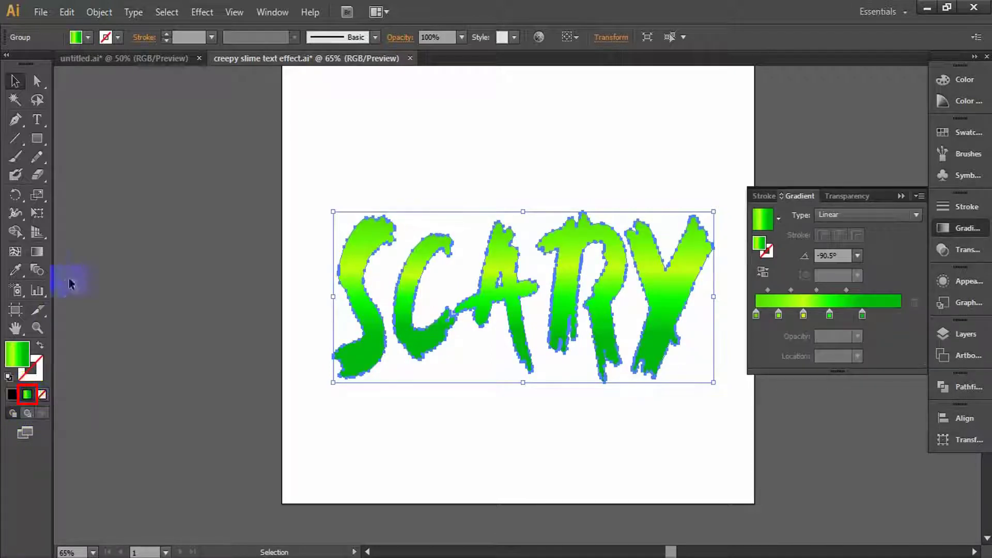
{"action": "left_click", "coordinate": [41, 253]}
{"action": "left_click_drag", "start_coordinate": [491, 201], "coordinate": [497, 389]}
{"action": "left_click_drag", "start_coordinate": [500, 221], "coordinate": [507, 259]}
{"action": "key", "text": "v"}
{"action": "double_click", "coordinate": [756, 315]}
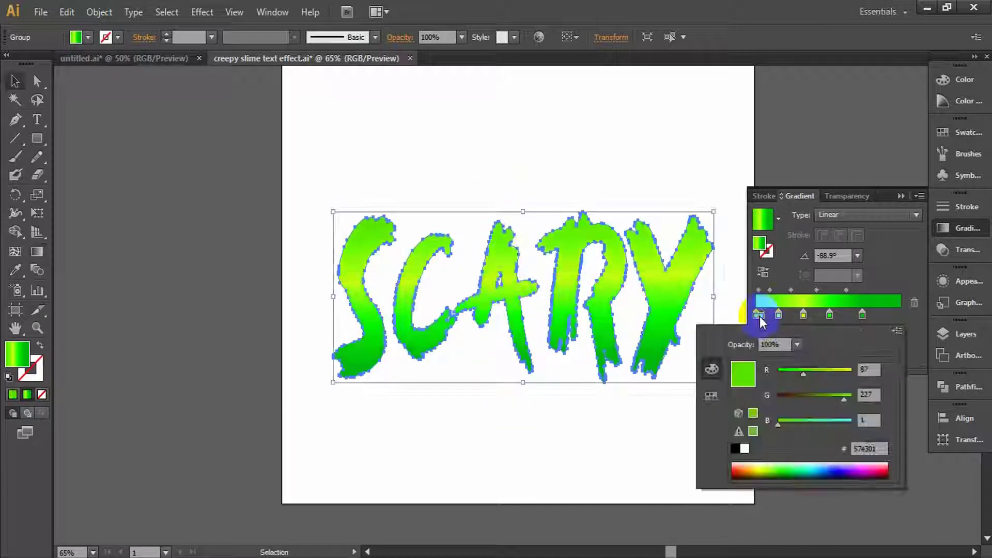
{"action": "left_click", "coordinate": [760, 317]}
{"action": "key", "text": "ctrl+z"}
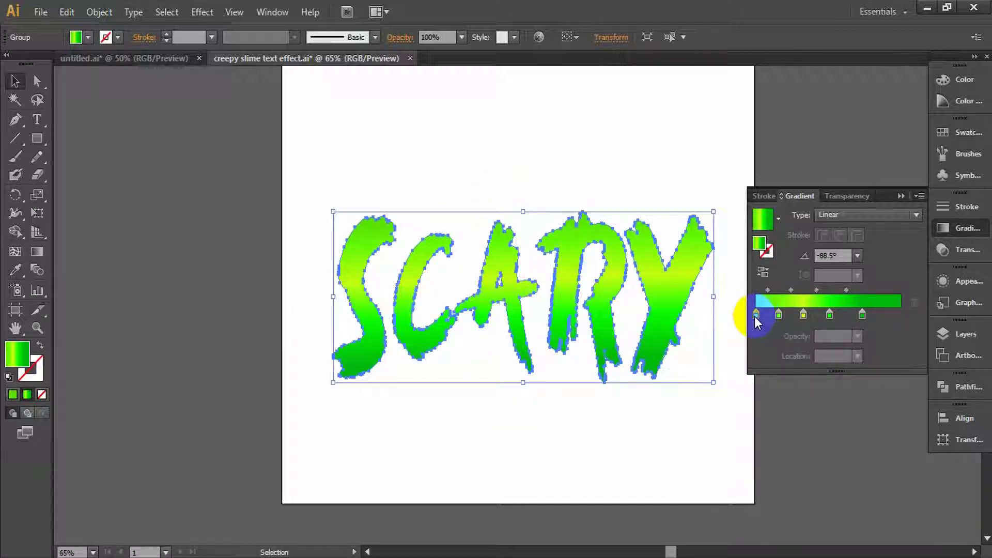
- Set the gradient's first colour stop to 52dd00
{"action": "double_click", "coordinate": [757, 315]}
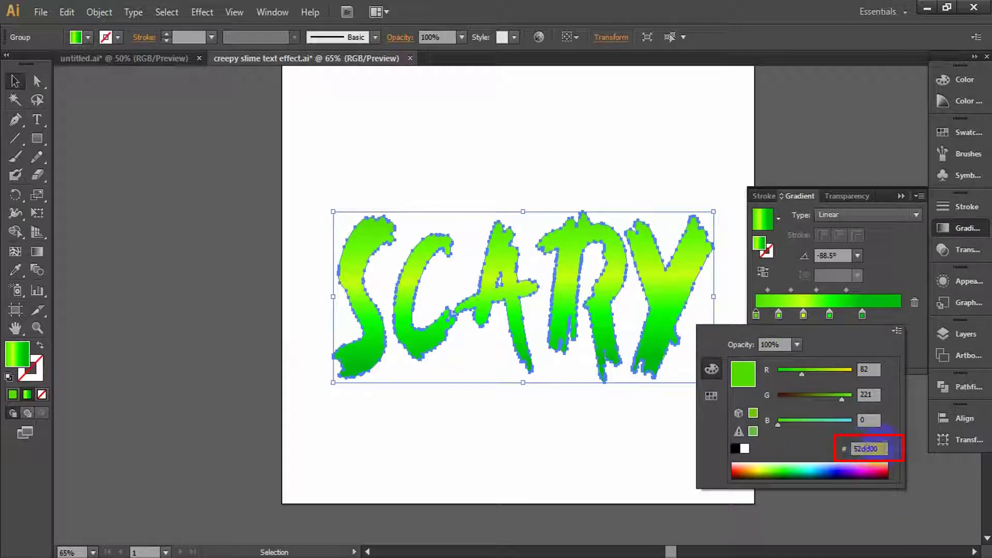
{"action": "left_click_drag", "start_coordinate": [883, 448], "coordinate": [791, 448]}
{"action": "type", "text": "52dd00"}
- Check the hex colour codes of the gradient's remaining four stops and the gradient's angle
{"action": "left_click", "coordinate": [779, 314]}
{"action": "double_click", "coordinate": [778, 314]}
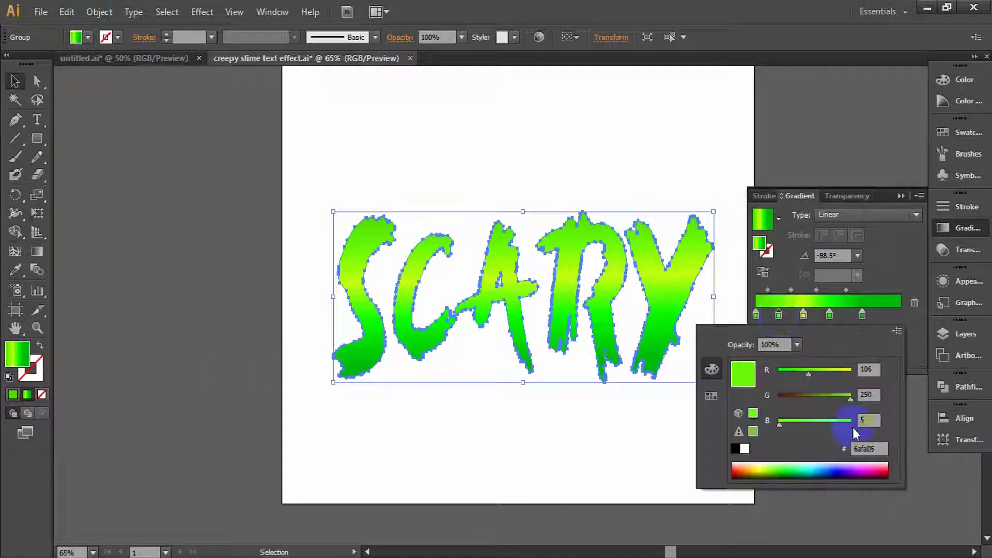
{"action": "double_click", "coordinate": [803, 314]}
{"action": "left_click", "coordinate": [878, 448]}
{"action": "double_click", "coordinate": [829, 314]}
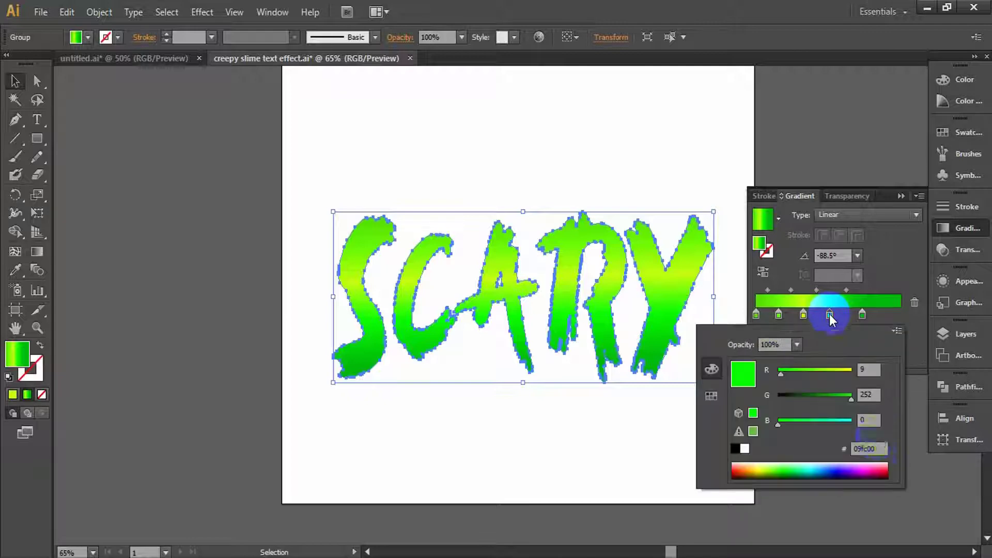
{"action": "left_click", "coordinate": [882, 448]}
{"action": "left_click_drag", "start_coordinate": [880, 447], "coordinate": [825, 452]}
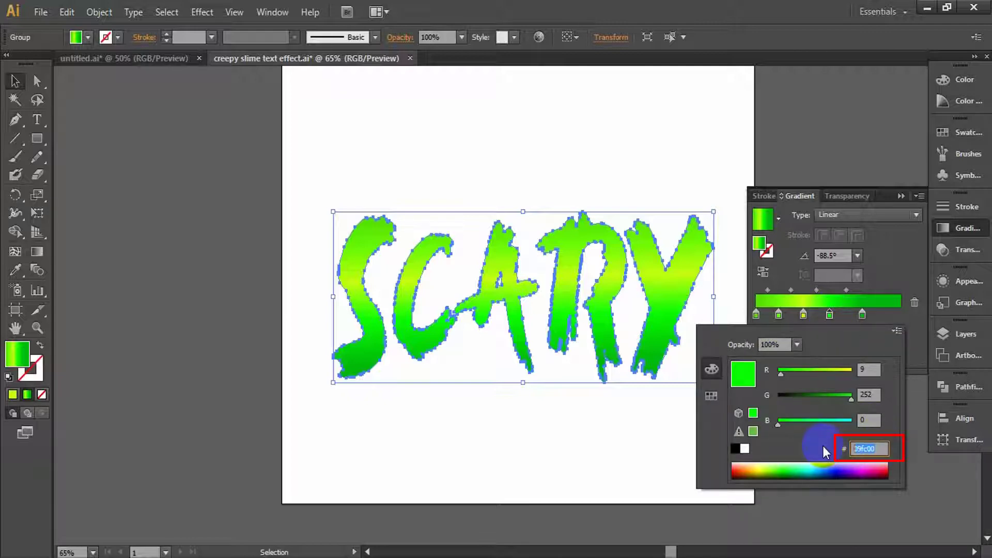
{"action": "double_click", "coordinate": [862, 314]}
{"action": "left_click", "coordinate": [880, 449]}
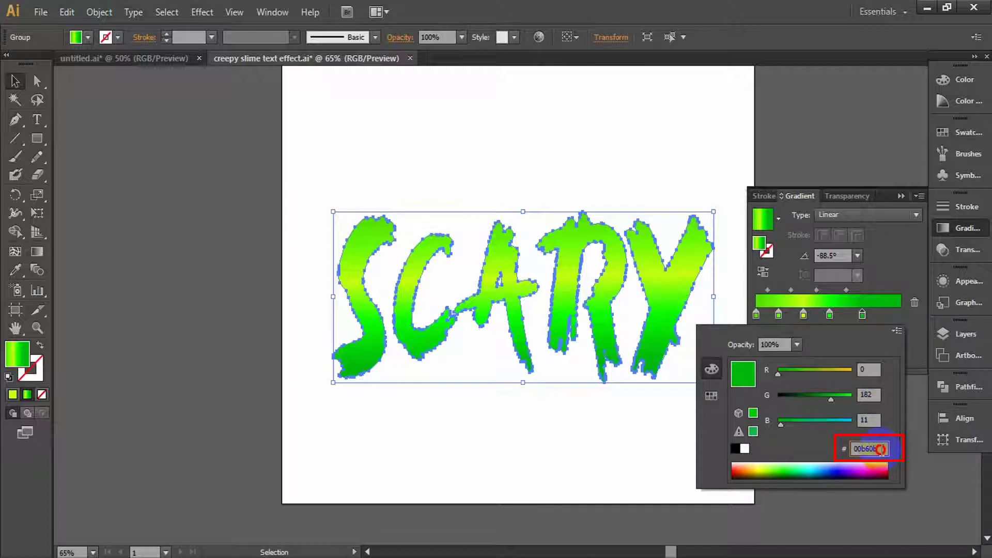
{"action": "left_click", "coordinate": [863, 314]}
{"action": "left_click", "coordinate": [835, 255]}
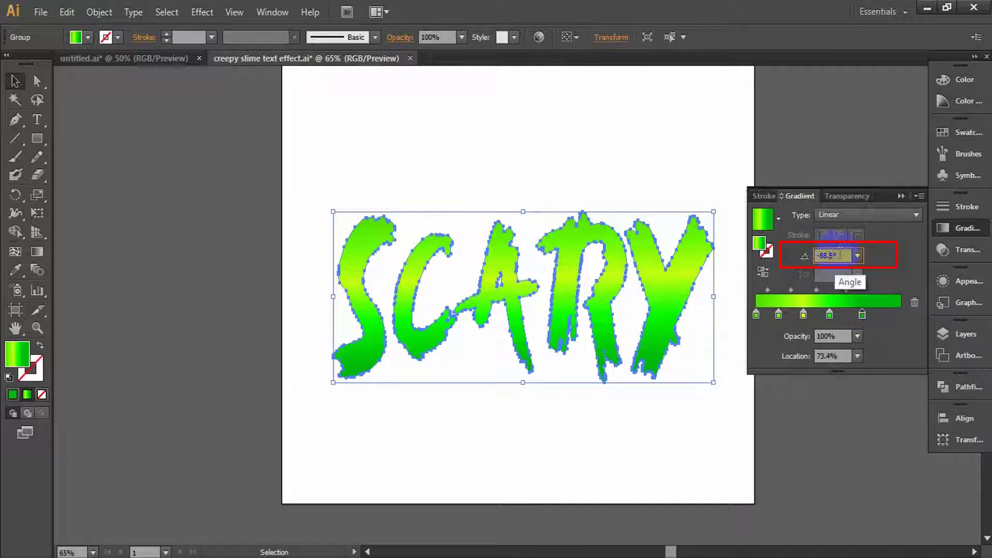
{"action": "left_click", "coordinate": [888, 259]}
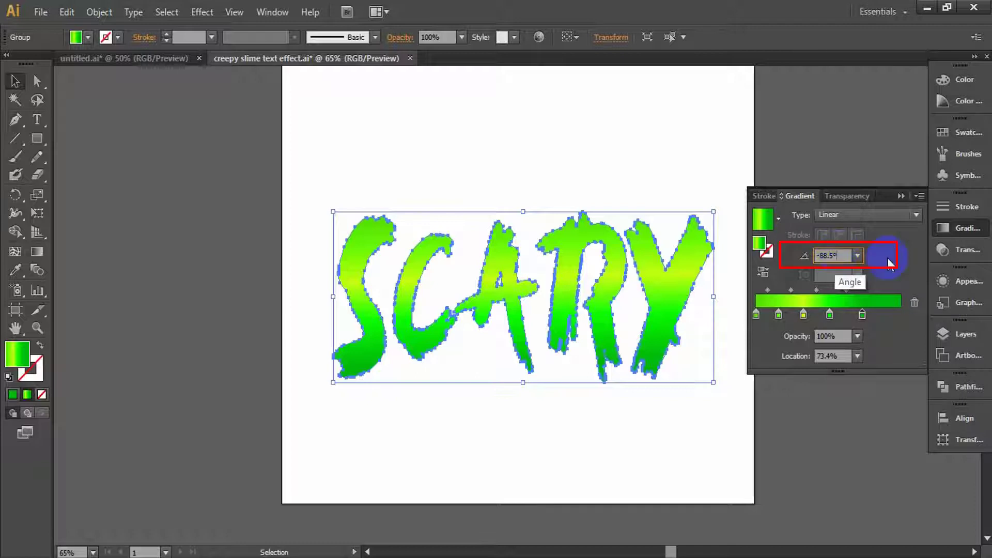
- Close the gradient settings, deselect the lettering and save the document
{"action": "left_click", "coordinate": [901, 196]}
{"action": "left_click", "coordinate": [799, 231]}
{"action": "key", "text": "ctrl+s"}
- Offset the path of the SCARY lettering by 6 px with miter joins, using the preview
{"action": "left_click", "coordinate": [624, 316]}
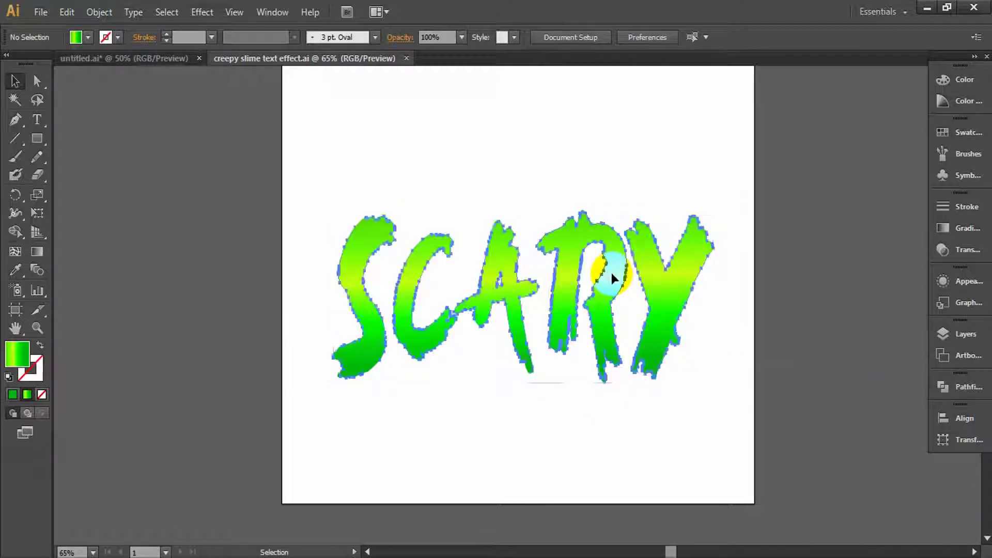
{"action": "left_click", "coordinate": [99, 12]}
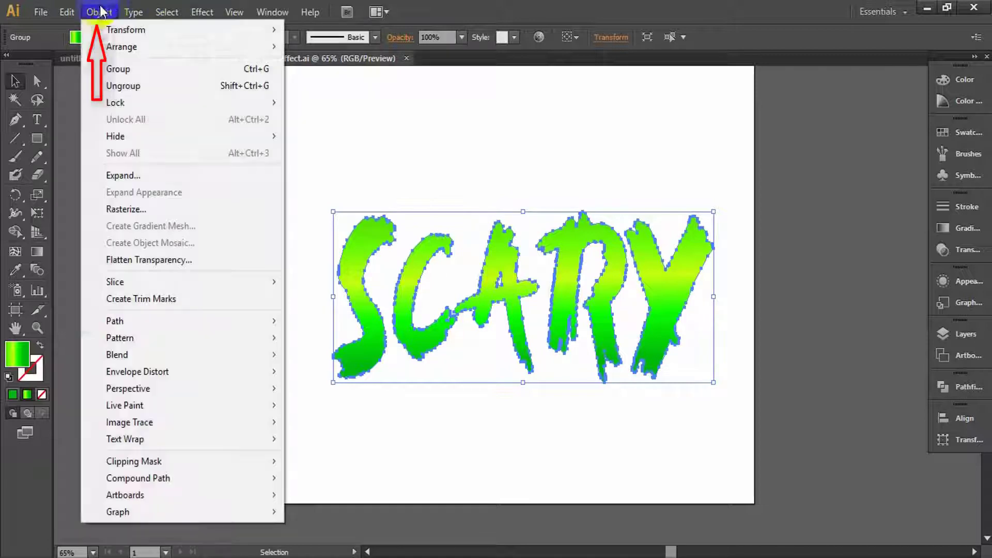
{"action": "mouse_move", "coordinate": [188, 320]}
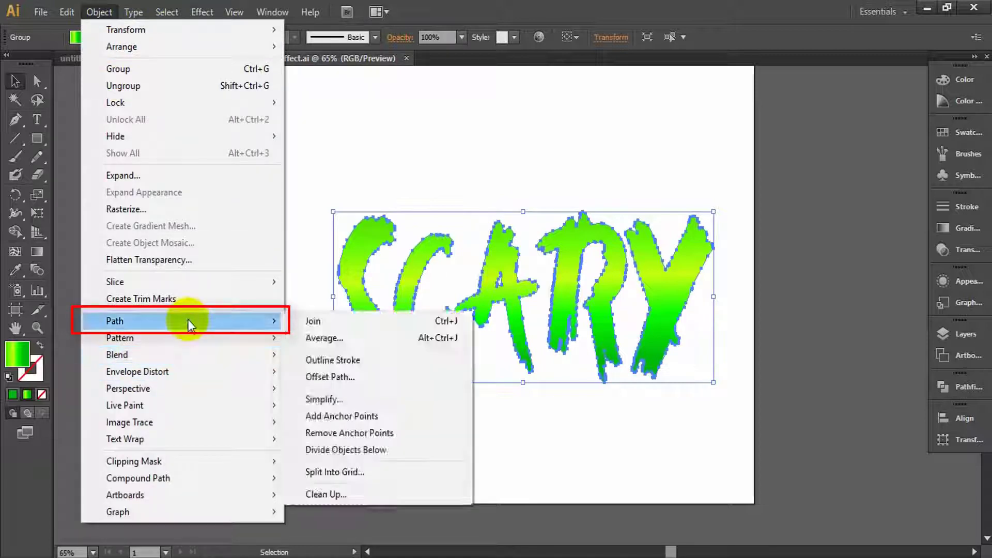
{"action": "left_click", "coordinate": [376, 374]}
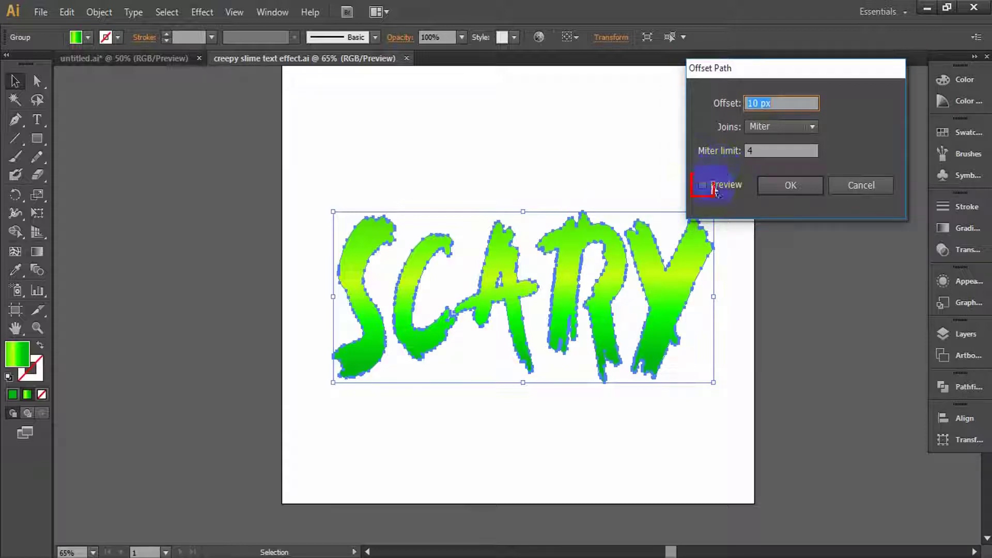
{"action": "left_click", "coordinate": [716, 190]}
{"action": "left_click", "coordinate": [790, 99]}
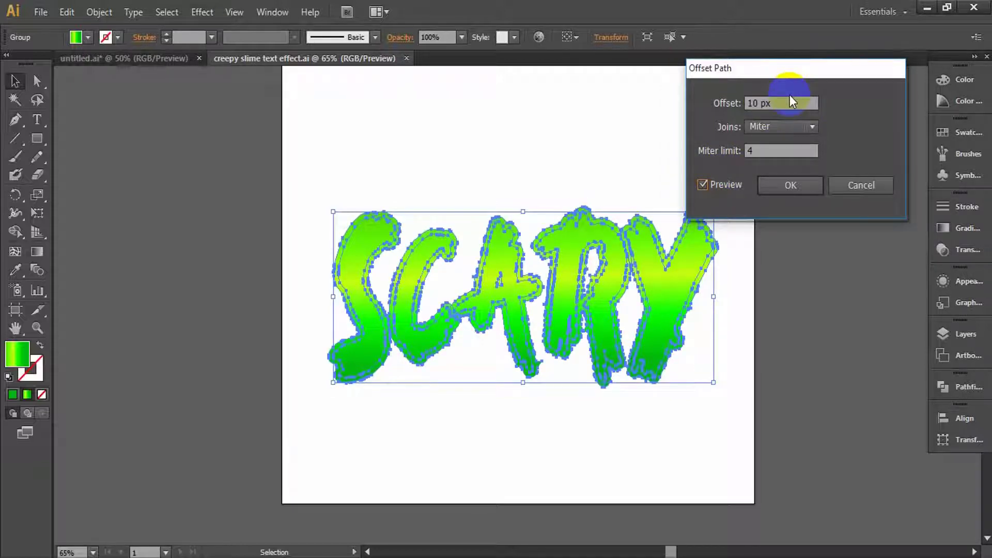
{"action": "scroll", "coordinate": [789, 98], "scroll_direction": "down", "scroll_amount": 4}
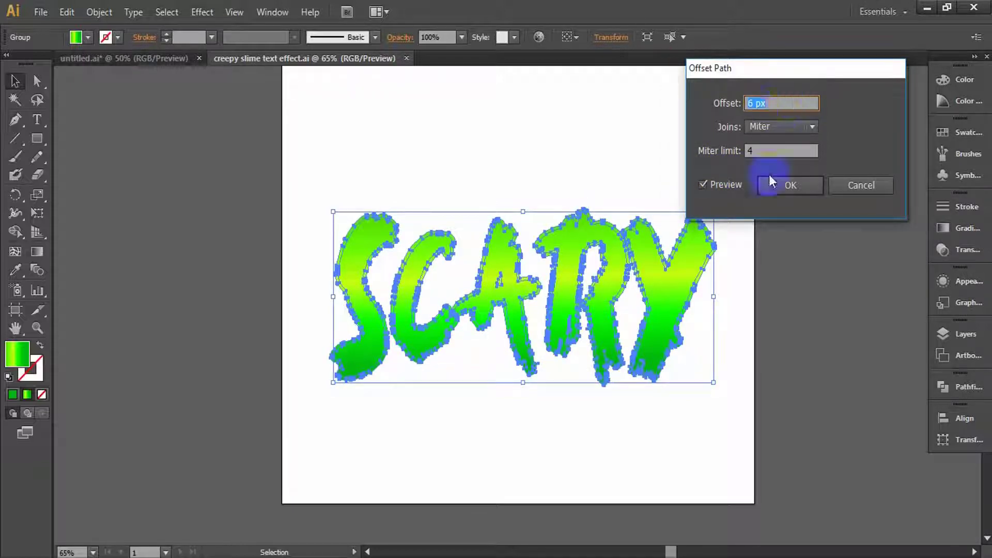
{"action": "left_click", "coordinate": [789, 186]}
- Ungroup the offset SCARY lettering and clear the selection
{"action": "left_click", "coordinate": [693, 261]}
{"action": "right_click", "coordinate": [682, 261]}
{"action": "left_click", "coordinate": [739, 348]}
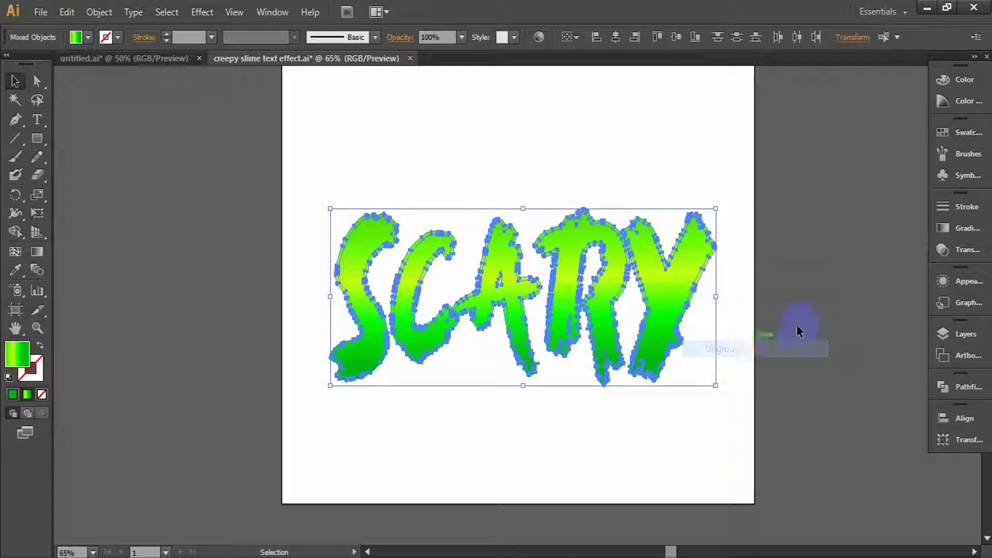
{"action": "left_click", "coordinate": [765, 305]}
- Select the offset outlines of all five letters and fill them with solid green 00b60b
{"action": "left_click", "coordinate": [713, 264]}
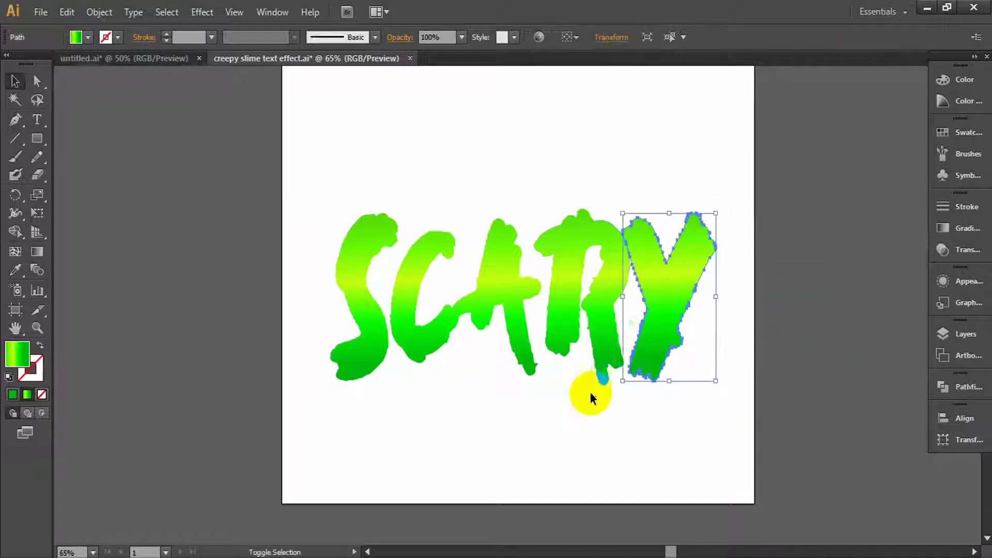
{"action": "left_click", "coordinate": [597, 385], "text": "shift"}
{"action": "left_click", "coordinate": [519, 371], "text": "shift"}
{"action": "left_click", "coordinate": [414, 364], "text": "shift"}
{"action": "left_click", "coordinate": [359, 377], "text": "shift"}
{"action": "left_click", "coordinate": [11, 395]}
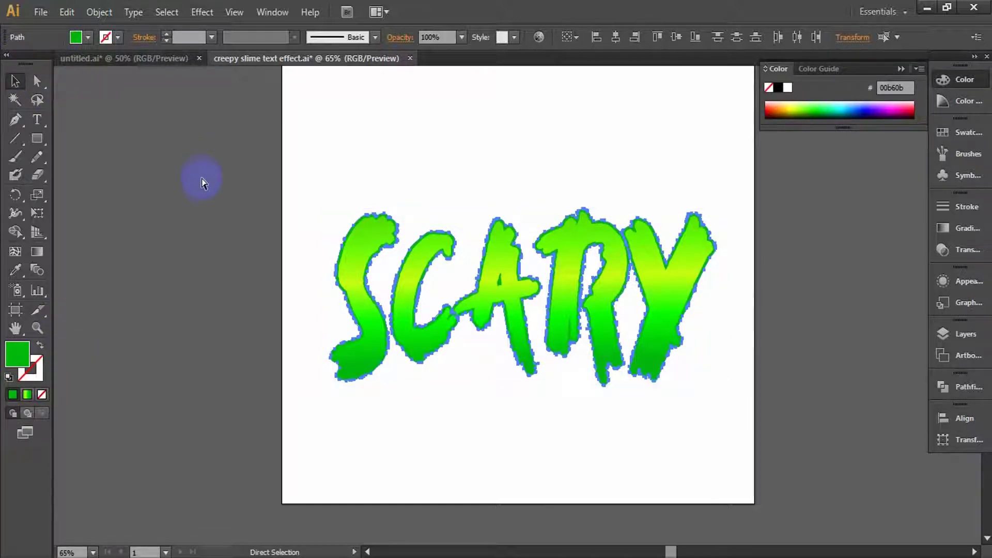
{"action": "left_click", "coordinate": [210, 188]}
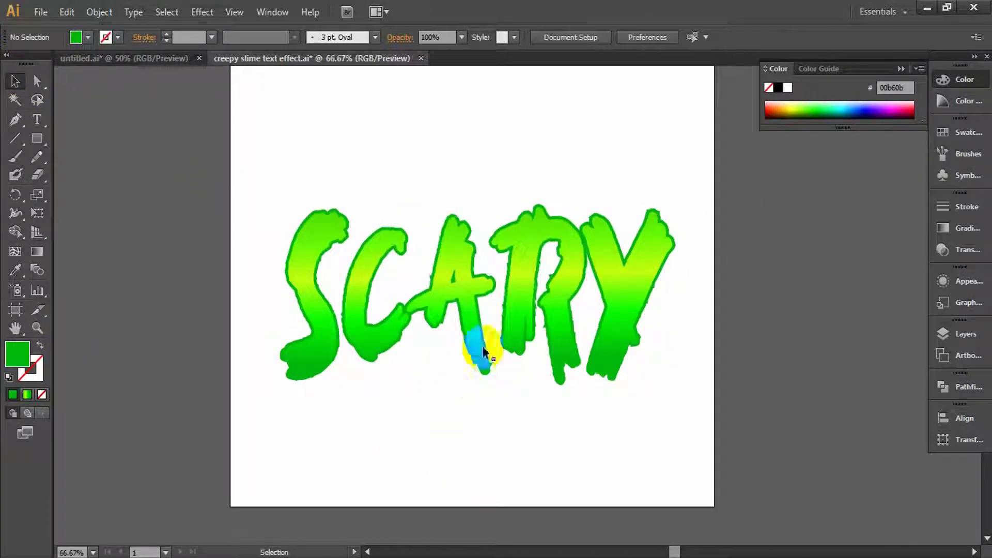
- Copy the gradient-filled SCARY lettering and paste the duplicate in place on top of it
{"action": "key", "text": "z"}
{"action": "left_click", "coordinate": [492, 321], "text": "alt"}
{"action": "left_click", "coordinate": [508, 283]}
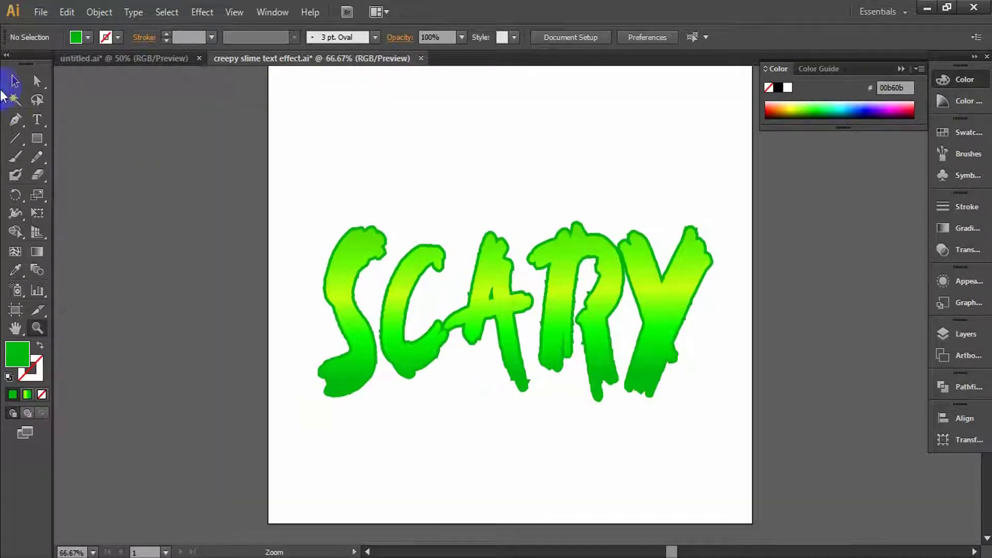
{"action": "left_click", "coordinate": [15, 83]}
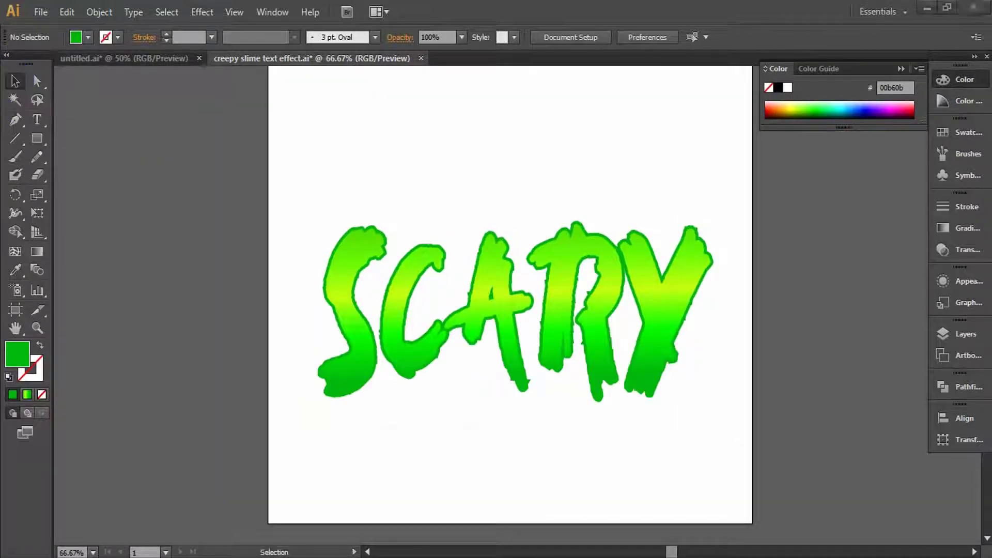
{"action": "left_click", "coordinate": [406, 350]}
{"action": "key", "text": "ctrl+c"}
{"action": "key", "text": "ctrl+v"}
- Fill the duplicate SCARY lettering on top with solid pale yellow-green e4fc8c
{"action": "left_click", "coordinate": [13, 395]}
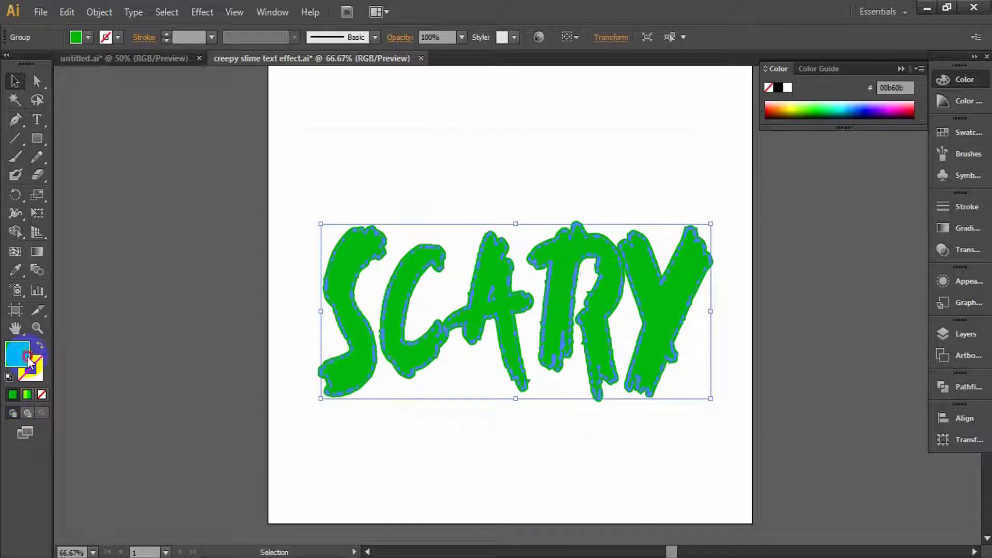
{"action": "double_click", "coordinate": [17, 355]}
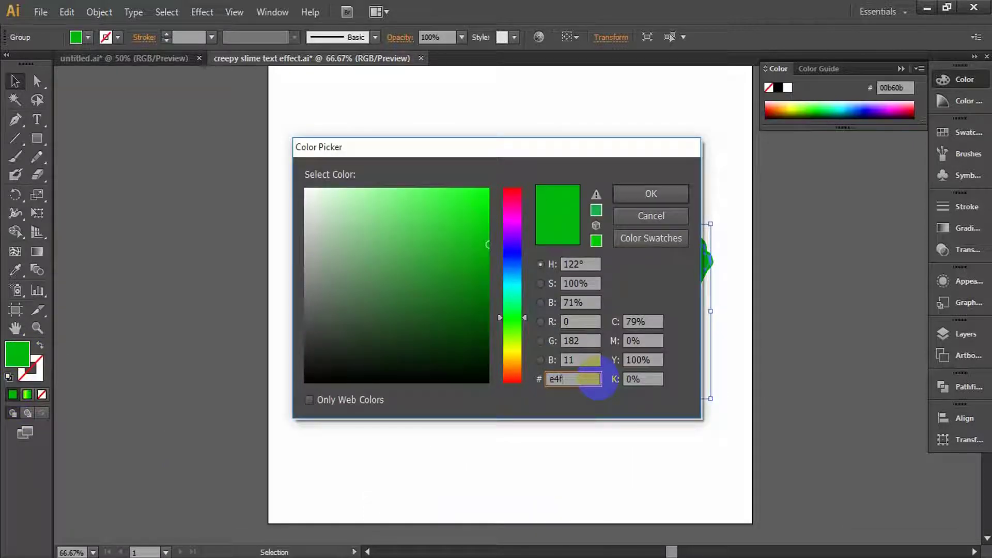
{"action": "type", "text": "e4fc8c"}
{"action": "left_click", "coordinate": [651, 194]}
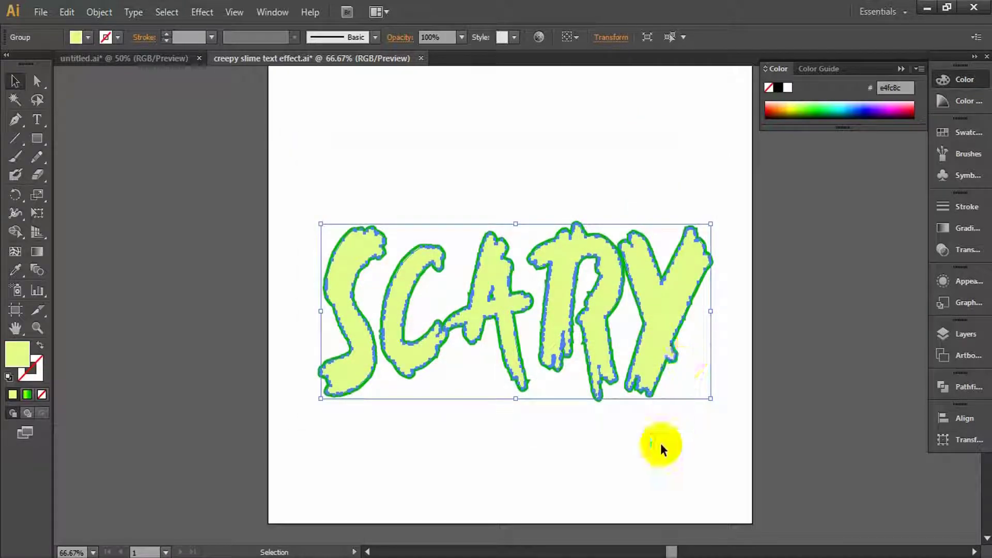
{"action": "left_click", "coordinate": [649, 458]}
- Lock the pale lettering and bring the gradient-filled SCARY lettering to the front
{"action": "left_click", "coordinate": [681, 302]}
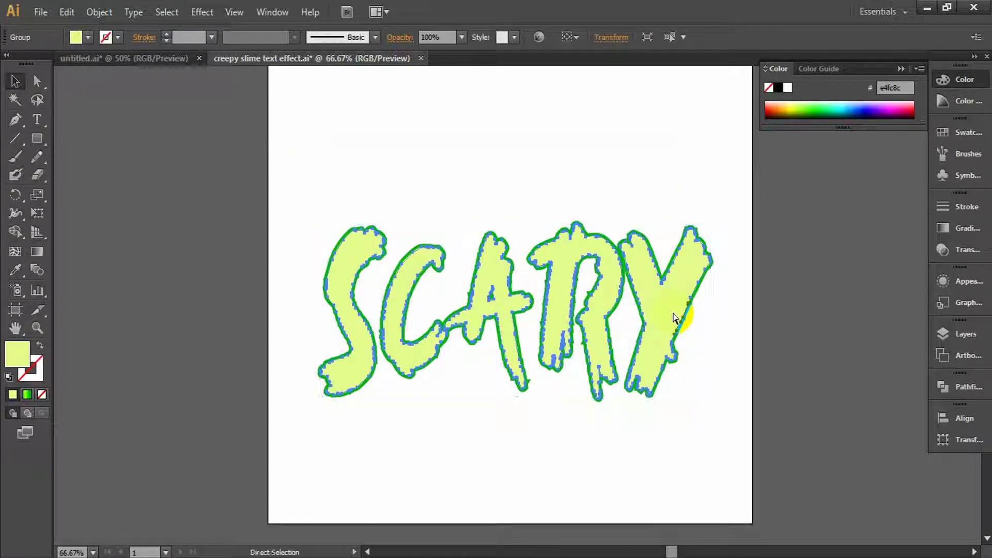
{"action": "key", "text": "ctrl+2"}
{"action": "left_click", "coordinate": [647, 383]}
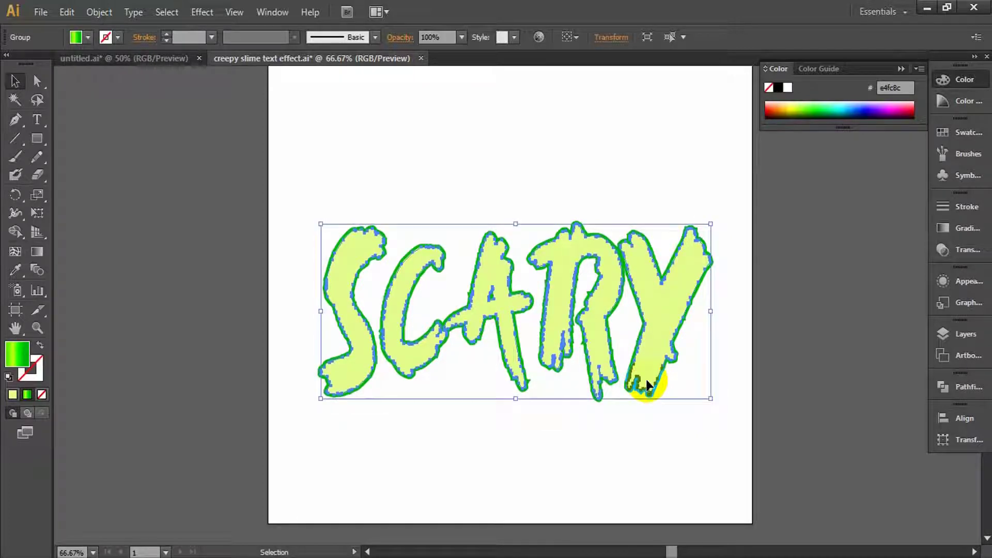
{"action": "right_click", "coordinate": [647, 384]}
{"action": "mouse_move", "coordinate": [687, 507]}
{"action": "left_click", "coordinate": [855, 435]}
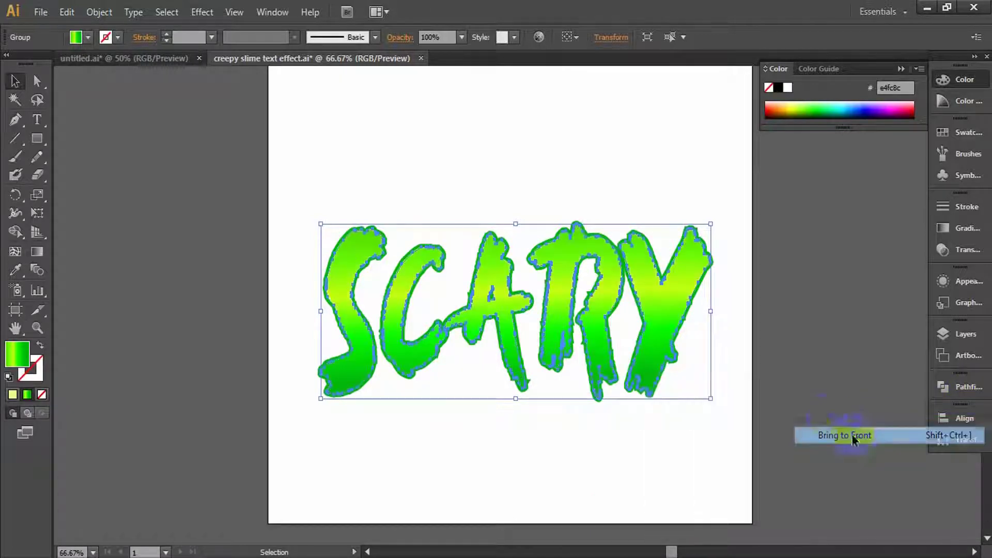
- Shrink the gradient-filled lettering slightly in height and width so a thin pale edge shows along the letters' lower-right sides
{"action": "left_click_drag", "start_coordinate": [516, 398], "coordinate": [516, 396]}
{"action": "left_click_drag", "start_coordinate": [711, 310], "coordinate": [679, 285]}
{"action": "left_click", "coordinate": [793, 333]}
{"action": "left_click", "coordinate": [674, 335]}
{"action": "left_click", "coordinate": [692, 381]}
{"action": "key", "text": "z"}
{"action": "left_click", "coordinate": [599, 322]}
{"action": "left_click", "coordinate": [15, 80]}
{"action": "left_click", "coordinate": [615, 274]}
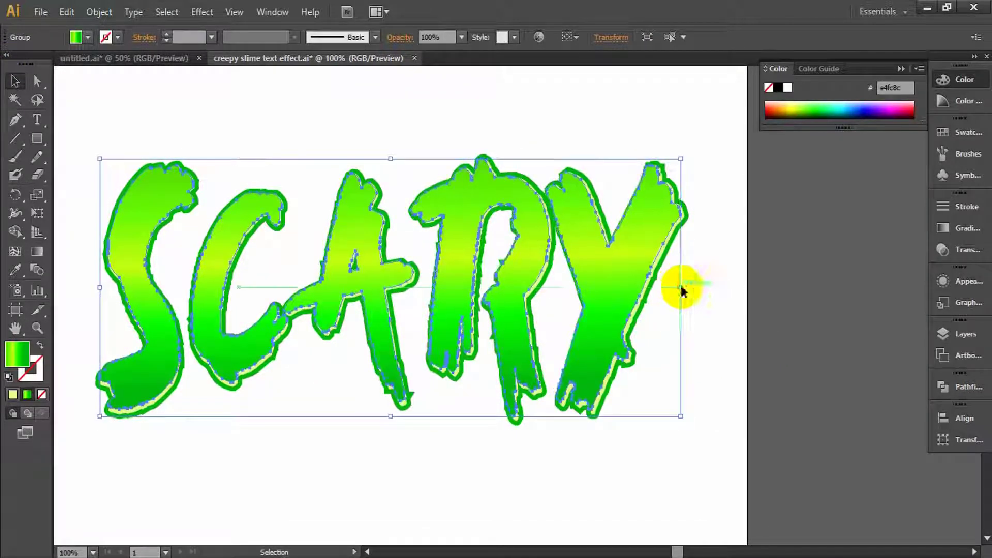
{"action": "left_click", "coordinate": [759, 293]}
{"action": "key", "text": "z"}
{"action": "left_click", "coordinate": [442, 294], "text": "alt"}
{"action": "left_click", "coordinate": [508, 306], "text": "alt"}
{"action": "left_click", "coordinate": [561, 297]}
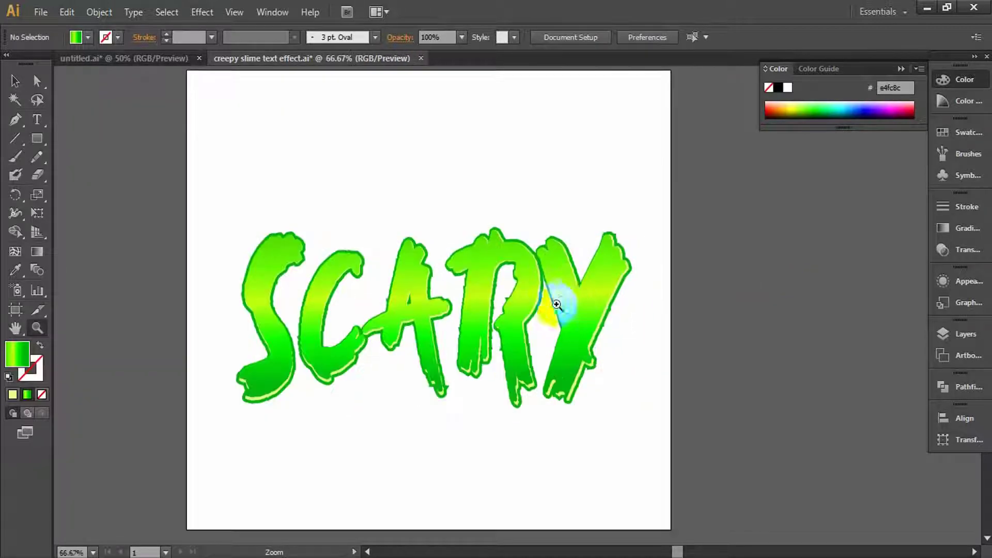
- Paint short creases and spots over the letter S with the Paintbrush, using a 2 pt 00b60b stroke and no fill
{"action": "key", "text": "v"}
{"action": "left_click", "coordinate": [598, 320]}
{"action": "left_click_drag", "start_coordinate": [627, 315], "coordinate": [629, 315]}
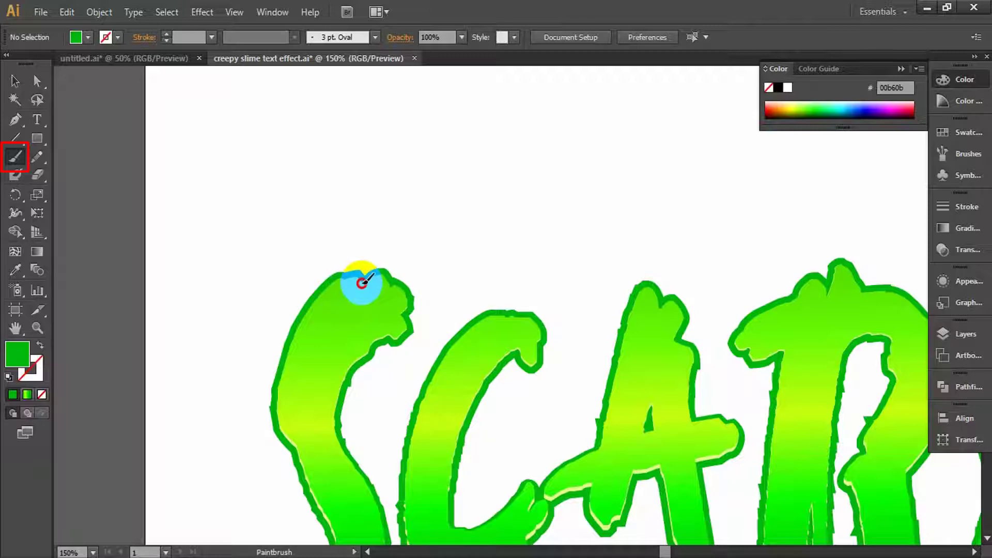
{"action": "key", "text": "shift+x"}
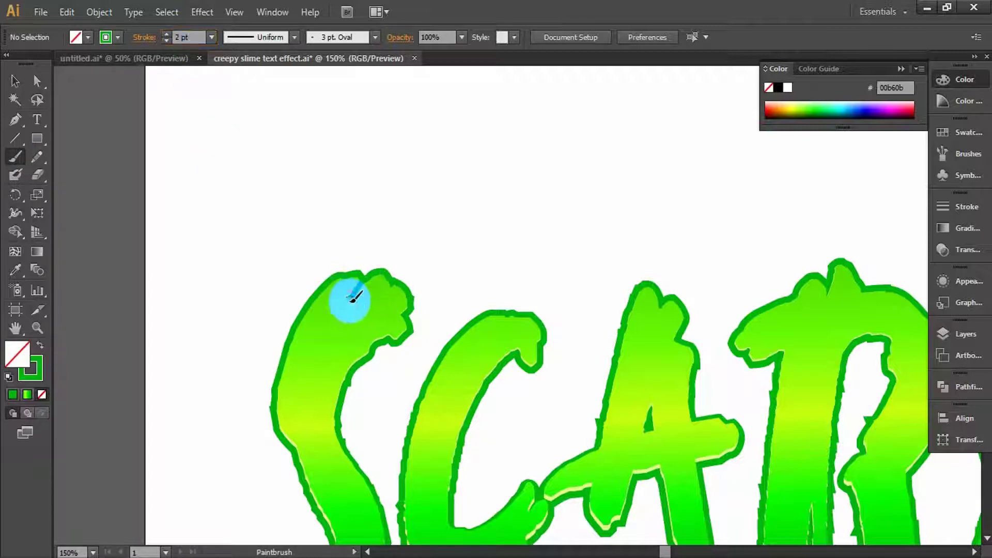
{"action": "mouse_move", "coordinate": [360, 297]}
{"action": "left_mouse_down"}
{"action": "mouse_move", "coordinate": [388, 304]}
{"action": "mouse_move", "coordinate": [394, 328]}
{"action": "mouse_move", "coordinate": [297, 334]}
{"action": "mouse_move", "coordinate": [290, 390]}
{"action": "mouse_move", "coordinate": [310, 411]}
{"action": "mouse_move", "coordinate": [351, 376]}
{"action": "mouse_move", "coordinate": [348, 230]}
{"action": "left_mouse_up"}
{"action": "left_click", "coordinate": [303, 412]}
{"action": "left_click", "coordinate": [304, 398]}
{"action": "left_click", "coordinate": [283, 401]}
{"action": "mouse_move", "coordinate": [308, 420]}
{"action": "left_mouse_down"}
{"action": "mouse_move", "coordinate": [338, 435]}
{"action": "mouse_move", "coordinate": [346, 416]}
{"action": "mouse_move", "coordinate": [318, 325]}
{"action": "mouse_move", "coordinate": [339, 346]}
{"action": "mouse_move", "coordinate": [332, 460]}
{"action": "mouse_move", "coordinate": [367, 324]}
{"action": "left_mouse_up"}
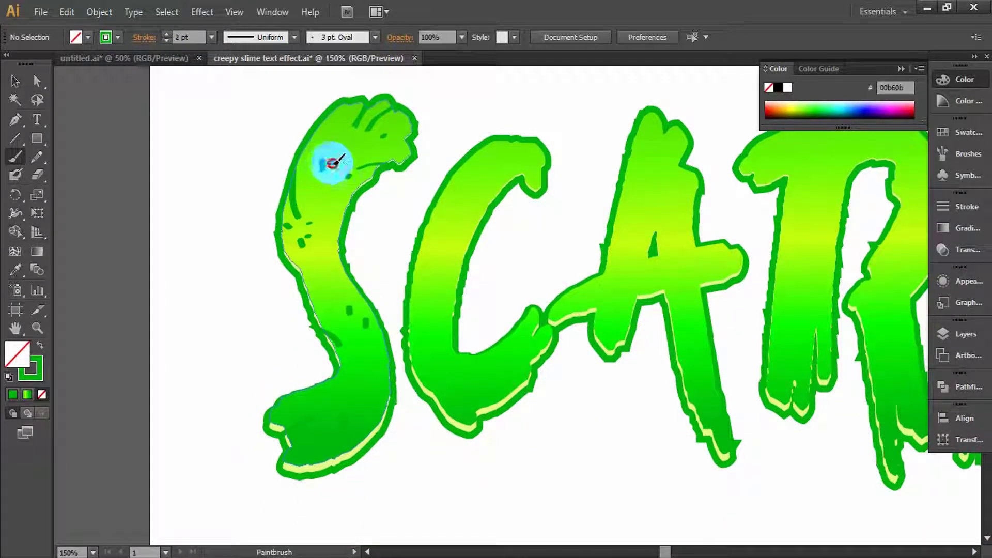
{"action": "left_click_drag", "start_coordinate": [341, 165], "coordinate": [342, 167]}
- Paint matching green creases and spots along the edges and body of the letter C
{"action": "left_click_drag", "start_coordinate": [494, 151], "coordinate": [504, 155]}
{"action": "left_click_drag", "start_coordinate": [416, 245], "coordinate": [428, 242]}
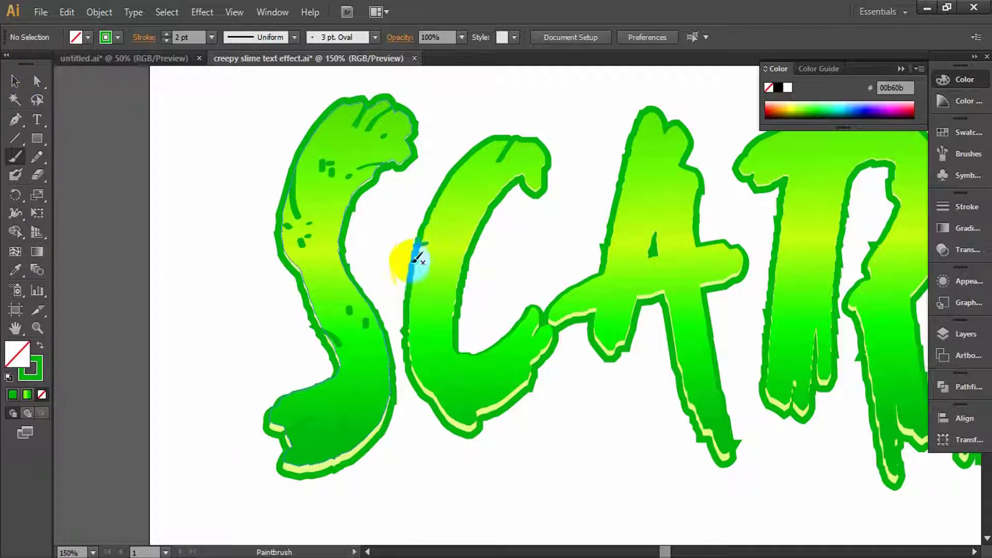
{"action": "left_click_drag", "start_coordinate": [413, 276], "coordinate": [417, 277]}
{"action": "left_click_drag", "start_coordinate": [453, 174], "coordinate": [449, 180]}
{"action": "left_click_drag", "start_coordinate": [476, 237], "coordinate": [464, 244]}
{"action": "left_click_drag", "start_coordinate": [458, 315], "coordinate": [450, 332]}
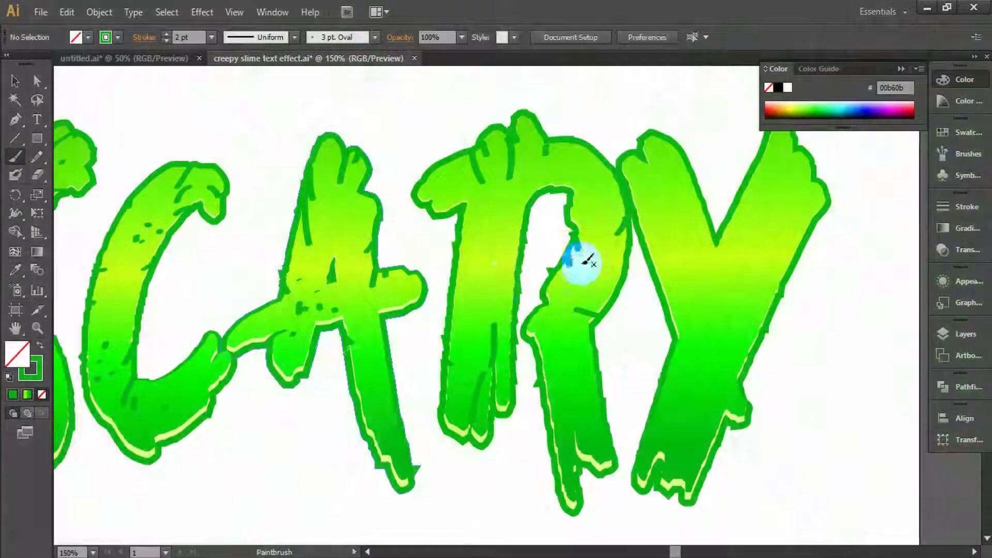
- Paint green creases and scattered spots over the stem, bowl and leg of the letter R
{"action": "mouse_move", "coordinate": [580, 261]}
{"action": "left_mouse_down"}
{"action": "mouse_move", "coordinate": [570, 188]}
{"action": "mouse_move", "coordinate": [582, 207]}
{"action": "left_mouse_up"}
{"action": "left_click", "coordinate": [475, 243]}
{"action": "left_click", "coordinate": [485, 252]}
{"action": "left_click", "coordinate": [496, 243]}
{"action": "left_click", "coordinate": [474, 263]}
{"action": "left_click", "coordinate": [509, 208]}
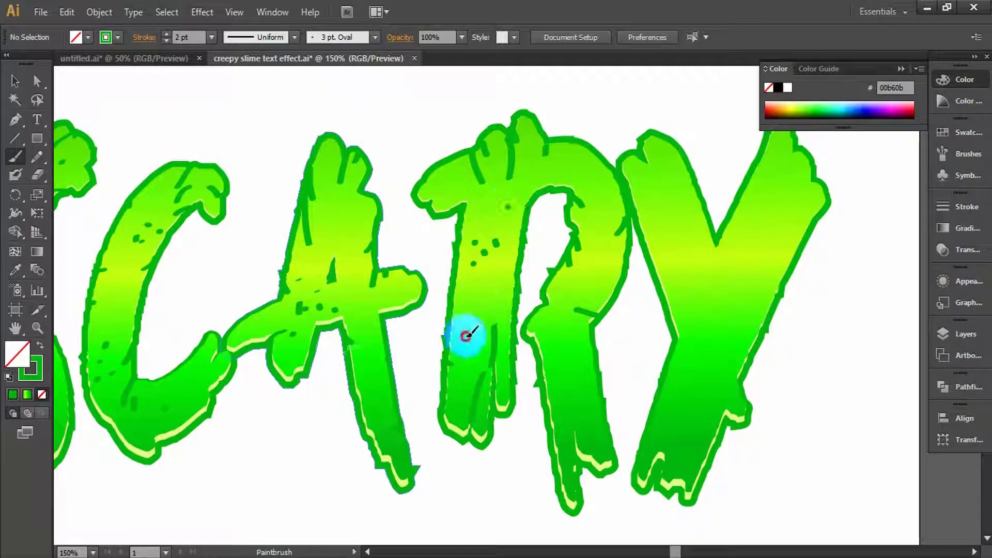
{"action": "left_click", "coordinate": [576, 386]}
{"action": "left_click", "coordinate": [616, 252]}
{"action": "left_click", "coordinate": [602, 203]}
{"action": "left_click", "coordinate": [593, 192]}
- Paint green creases and clusters of spots over the arms, fork and stem of the letter Y
{"action": "left_click_drag", "start_coordinate": [628, 274], "coordinate": [417, 245]}
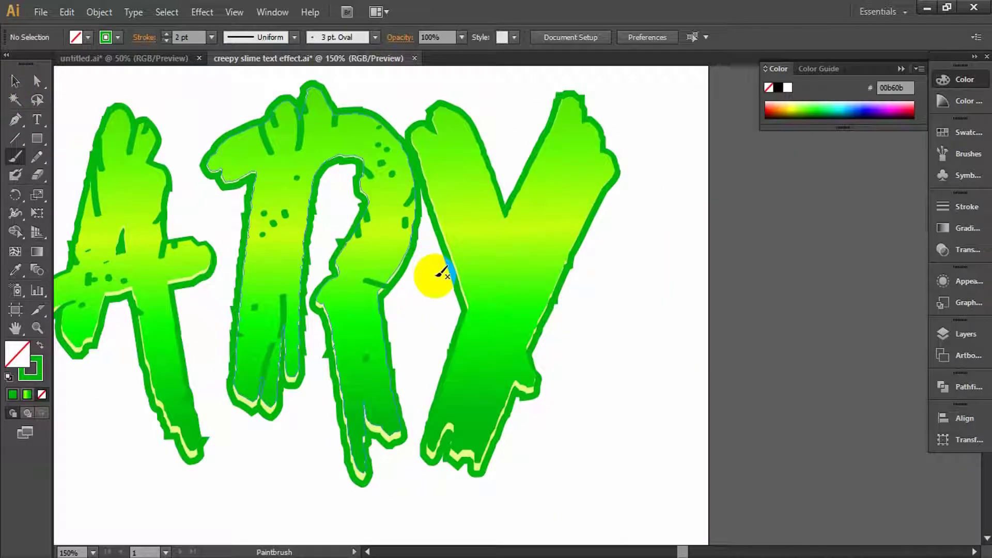
{"action": "left_click_drag", "start_coordinate": [430, 124], "coordinate": [449, 163]}
{"action": "left_click_drag", "start_coordinate": [432, 112], "coordinate": [442, 118]}
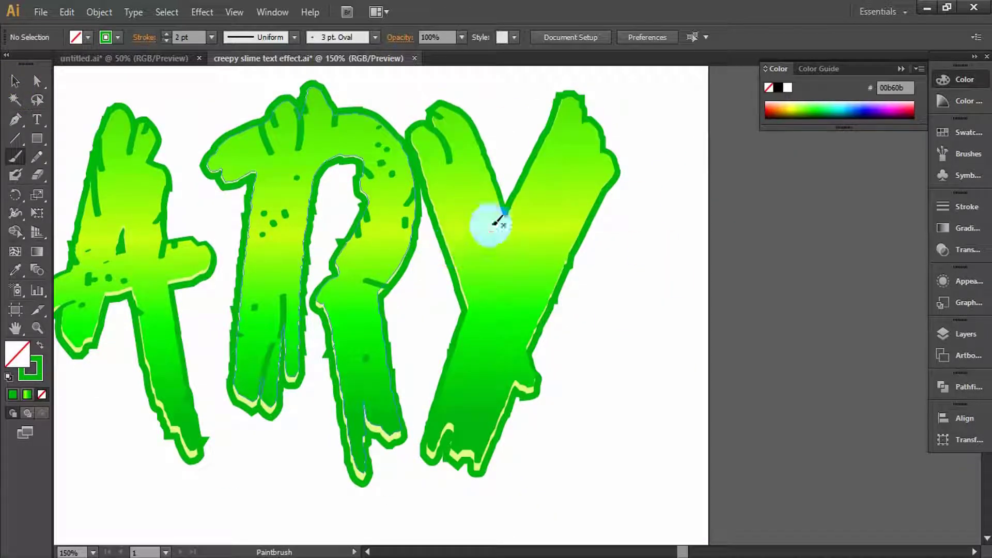
{"action": "mouse_move", "coordinate": [504, 208]}
{"action": "left_mouse_down"}
{"action": "mouse_move", "coordinate": [509, 243]}
{"action": "mouse_move", "coordinate": [513, 207]}
{"action": "left_mouse_up"}
{"action": "left_click_drag", "start_coordinate": [514, 245], "coordinate": [525, 260]}
{"action": "left_click_drag", "start_coordinate": [461, 312], "coordinate": [482, 309]}
{"action": "left_click_drag", "start_coordinate": [519, 390], "coordinate": [514, 360]}
{"action": "left_click_drag", "start_coordinate": [583, 121], "coordinate": [581, 140]}
{"action": "left_click_drag", "start_coordinate": [602, 152], "coordinate": [595, 186]}
{"action": "left_click_drag", "start_coordinate": [570, 152], "coordinate": [570, 164]}
{"action": "left_click_drag", "start_coordinate": [555, 233], "coordinate": [555, 242]}
{"action": "left_click_drag", "start_coordinate": [554, 288], "coordinate": [544, 295]}
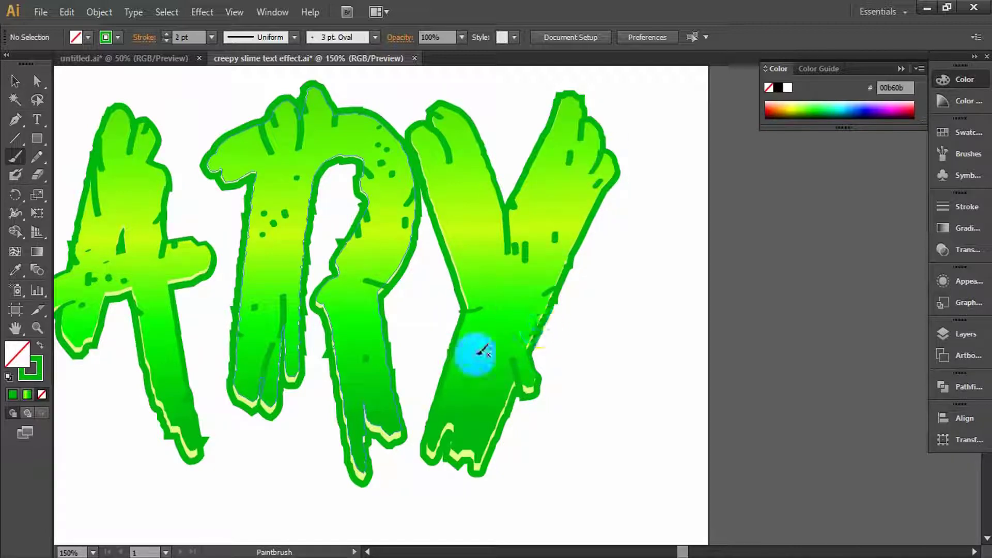
{"action": "left_click_drag", "start_coordinate": [447, 353], "coordinate": [460, 354]}
{"action": "mouse_move", "coordinate": [441, 228]}
{"action": "left_mouse_down"}
{"action": "mouse_move", "coordinate": [469, 244]}
{"action": "mouse_move", "coordinate": [459, 264]}
{"action": "left_mouse_up"}
{"action": "left_click_drag", "start_coordinate": [581, 234], "coordinate": [569, 233]}
{"action": "left_click_drag", "start_coordinate": [484, 357], "coordinate": [484, 363]}
{"action": "left_click_drag", "start_coordinate": [497, 352], "coordinate": [501, 344]}
{"action": "left_click_drag", "start_coordinate": [508, 309], "coordinate": [487, 328]}
{"action": "left_click_drag", "start_coordinate": [510, 322], "coordinate": [514, 328]}
{"action": "left_click_drag", "start_coordinate": [471, 211], "coordinate": [478, 224]}
{"action": "left_click_drag", "start_coordinate": [486, 203], "coordinate": [451, 213]}
{"action": "left_click_drag", "start_coordinate": [471, 236], "coordinate": [471, 240]}
{"action": "left_click", "coordinate": [37, 328]}
{"action": "left_click", "coordinate": [381, 239], "text": "alt"}
{"action": "left_click", "coordinate": [383, 240], "text": "alt"}
{"action": "left_click", "coordinate": [579, 412], "text": "alt"}
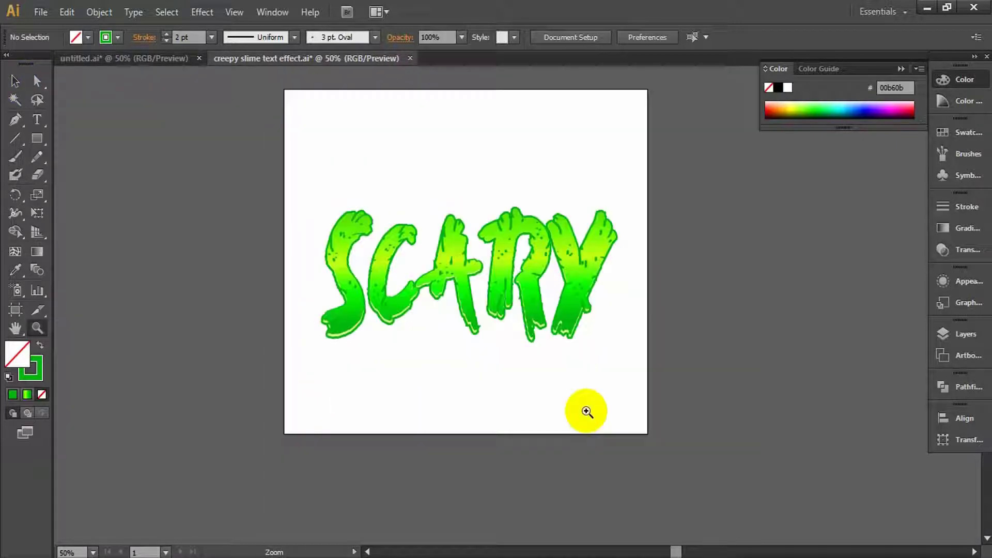
- Draw a long slime drip from the top of the R to below the letter with the Pencil tool, filled green without a stroke
{"action": "key", "text": "v"}
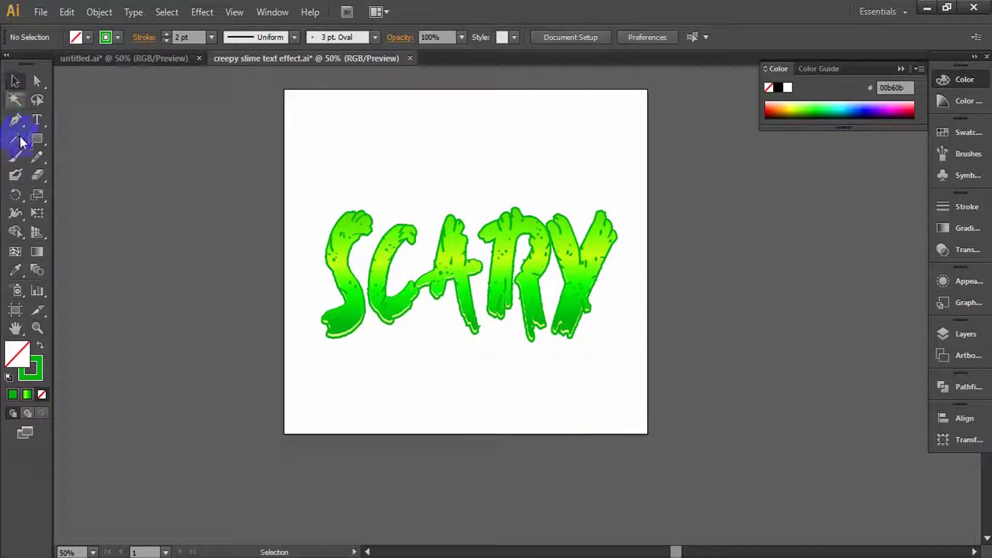
{"action": "left_click", "coordinate": [37, 157]}
{"action": "key", "text": "z"}
{"action": "left_click_drag", "start_coordinate": [553, 265], "coordinate": [544, 269]}
{"action": "left_click", "coordinate": [455, 213], "text": "alt"}
{"action": "left_click", "coordinate": [455, 212], "text": "alt"}
{"action": "left_click", "coordinate": [454, 215], "text": "alt"}
{"action": "left_click", "coordinate": [459, 229], "text": "alt"}
{"action": "left_click", "coordinate": [463, 248], "text": "alt"}
{"action": "left_click", "coordinate": [465, 253], "text": "alt"}
{"action": "left_click_drag", "start_coordinate": [481, 315], "coordinate": [510, 136]}
{"action": "left_click", "coordinate": [15, 81]}
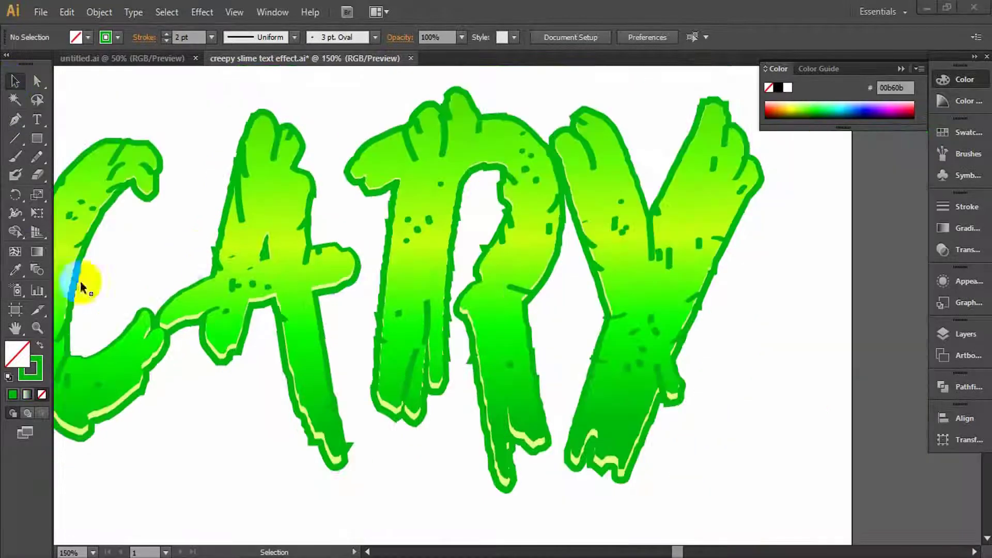
{"action": "left_click", "coordinate": [37, 157]}
{"action": "left_click", "coordinate": [14, 81]}
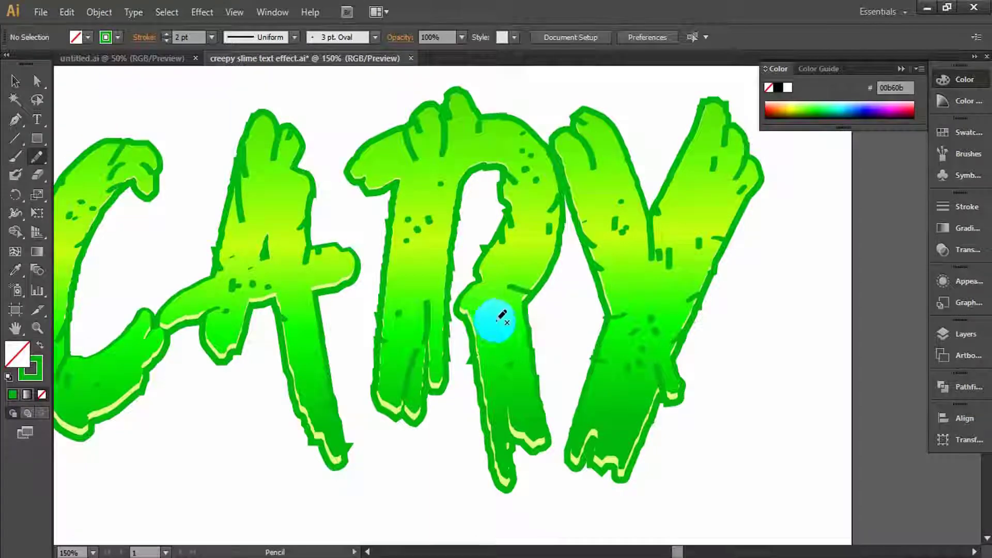
{"action": "left_click_drag", "start_coordinate": [510, 319], "coordinate": [568, 300]}
{"action": "mouse_move", "coordinate": [467, 140]}
{"action": "left_mouse_down"}
{"action": "mouse_move", "coordinate": [466, 113]}
{"action": "mouse_move", "coordinate": [494, 84]}
{"action": "mouse_move", "coordinate": [510, 92]}
{"action": "mouse_move", "coordinate": [515, 74]}
{"action": "mouse_move", "coordinate": [548, 117]}
{"action": "mouse_move", "coordinate": [521, 144]}
{"action": "mouse_move", "coordinate": [482, 258]}
{"action": "mouse_move", "coordinate": [486, 338]}
{"action": "mouse_move", "coordinate": [512, 424]}
{"action": "mouse_move", "coordinate": [520, 503]}
{"action": "mouse_move", "coordinate": [493, 522]}
{"action": "mouse_move", "coordinate": [475, 500]}
{"action": "mouse_move", "coordinate": [485, 214]}
{"action": "mouse_move", "coordinate": [466, 139]}
{"action": "left_mouse_up"}
{"action": "key", "text": "v"}
{"action": "left_click", "coordinate": [40, 345]}
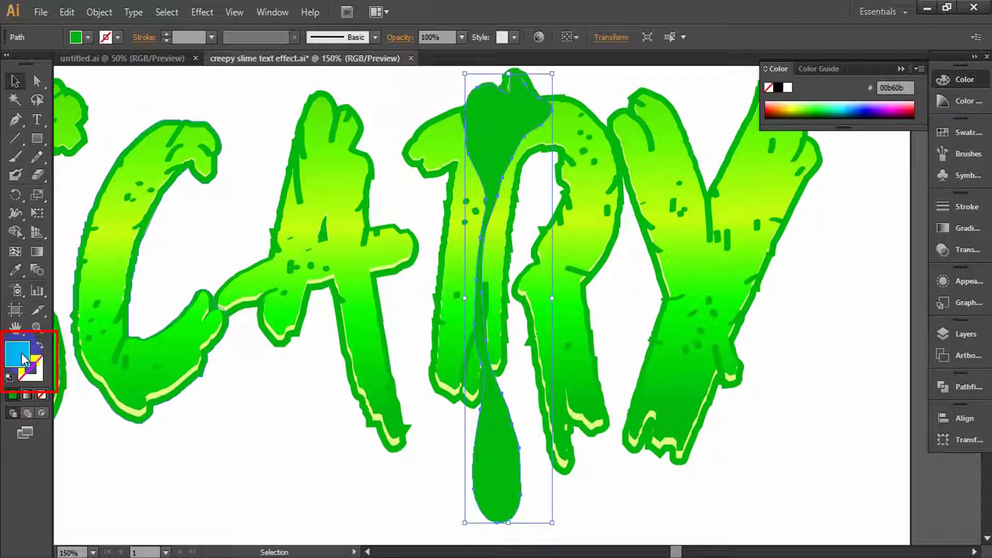
- Change the drip's fill color to dark green 358900
{"action": "double_click", "coordinate": [23, 352]}
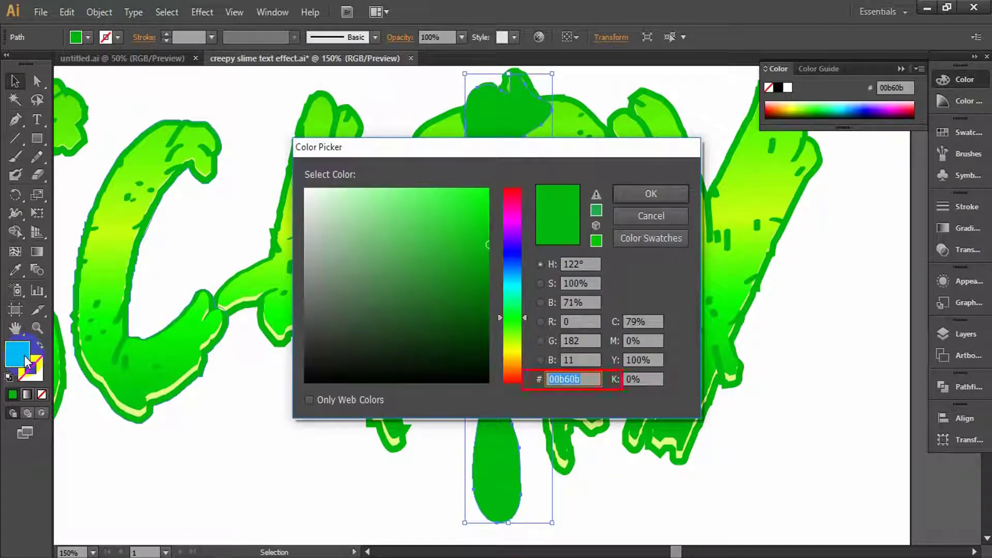
{"action": "type", "text": "3580"}
{"action": "key", "text": "BackSpace"}
{"action": "type", "text": "900"}
{"action": "key", "text": "Return"}
- Draw a slime splat below the letter C with the Pencil tool and fill it with solid dark green 358900
{"action": "left_click", "coordinate": [40, 157]}
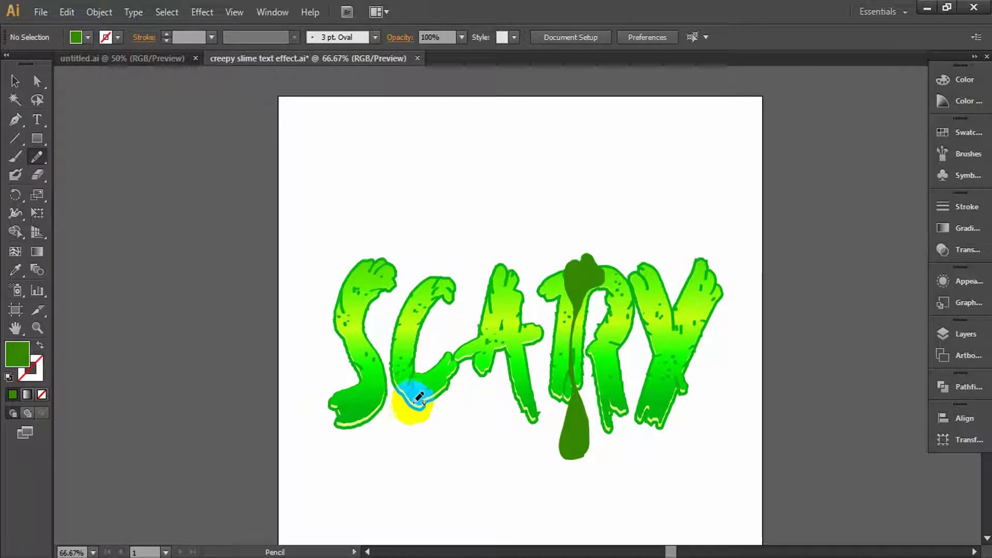
{"action": "mouse_move", "coordinate": [418, 398]}
{"action": "left_mouse_down"}
{"action": "mouse_move", "coordinate": [396, 400]}
{"action": "mouse_move", "coordinate": [402, 449]}
{"action": "mouse_move", "coordinate": [408, 438]}
{"action": "mouse_move", "coordinate": [428, 450]}
{"action": "mouse_move", "coordinate": [440, 443]}
{"action": "mouse_move", "coordinate": [429, 434]}
{"action": "mouse_move", "coordinate": [444, 425]}
{"action": "mouse_move", "coordinate": [434, 409]}
{"action": "mouse_move", "coordinate": [459, 419]}
{"action": "mouse_move", "coordinate": [423, 393]}
{"action": "left_mouse_up"}
{"action": "left_click", "coordinate": [15, 80]}
{"action": "left_click", "coordinate": [12, 394]}
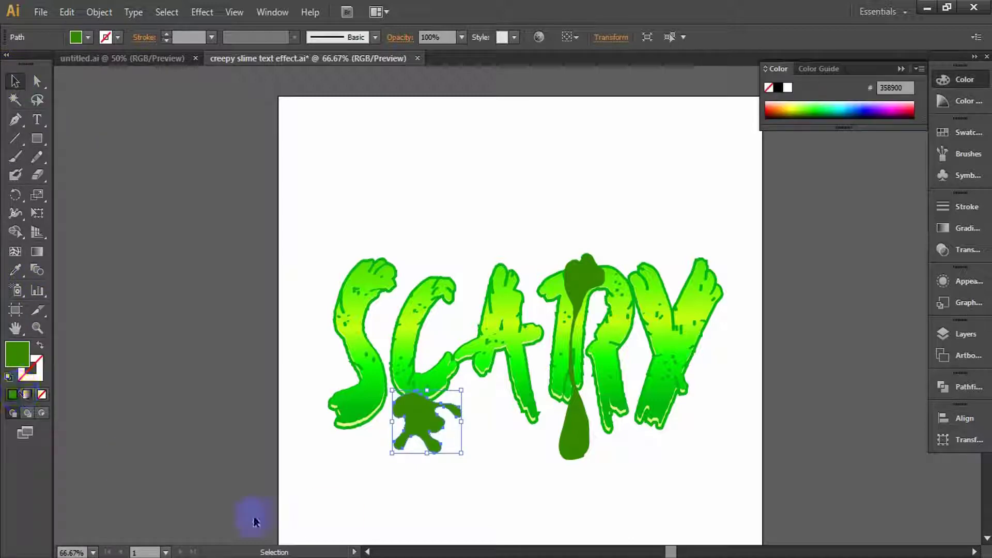
{"action": "left_click", "coordinate": [448, 504]}
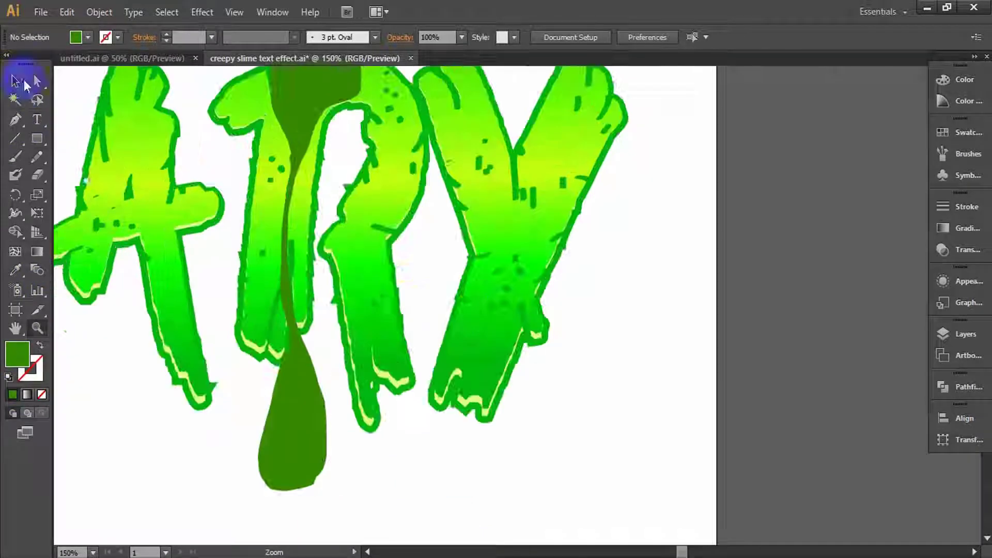
- Draw a dripping slime blob on the lower right side of the Y and fill it with dark green 358900
{"action": "left_click", "coordinate": [38, 157]}
{"action": "mouse_move", "coordinate": [524, 336]}
{"action": "left_mouse_down"}
{"action": "mouse_move", "coordinate": [534, 450]}
{"action": "mouse_move", "coordinate": [539, 282]}
{"action": "mouse_move", "coordinate": [520, 339]}
{"action": "mouse_move", "coordinate": [547, 347]}
{"action": "left_mouse_up"}
{"action": "left_click", "coordinate": [15, 81]}
{"action": "left_click", "coordinate": [13, 395]}
{"action": "left_click", "coordinate": [92, 417]}
- Add small dark green slime drops beside the drip of the Y's blob and clear the selection
{"action": "left_click", "coordinate": [38, 157]}
{"action": "left_click", "coordinate": [12, 394]}
{"action": "left_click_drag", "start_coordinate": [562, 396], "coordinate": [567, 397]}
{"action": "left_click", "coordinate": [12, 394]}
{"action": "mouse_move", "coordinate": [523, 362]}
{"action": "left_mouse_down"}
{"action": "mouse_move", "coordinate": [516, 436]}
{"action": "mouse_move", "coordinate": [525, 348]}
{"action": "mouse_move", "coordinate": [535, 385]}
{"action": "left_mouse_up"}
{"action": "left_click", "coordinate": [12, 394]}
{"action": "left_click", "coordinate": [15, 81]}
{"action": "left_click", "coordinate": [205, 526]}
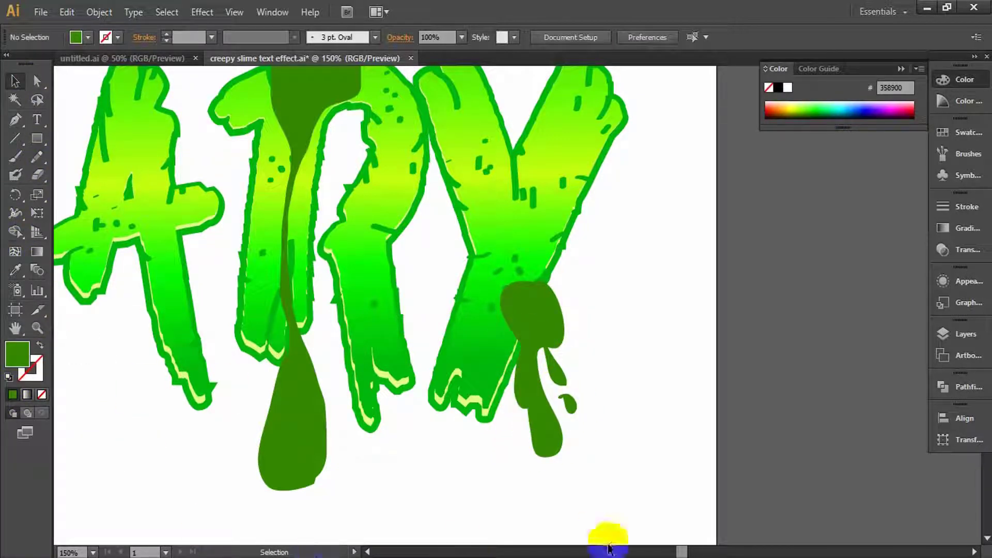
- Draw a heart-shaped highlight inside the head of the R's slime drip with the Pencil tool
{"action": "left_click", "coordinate": [36, 157]}
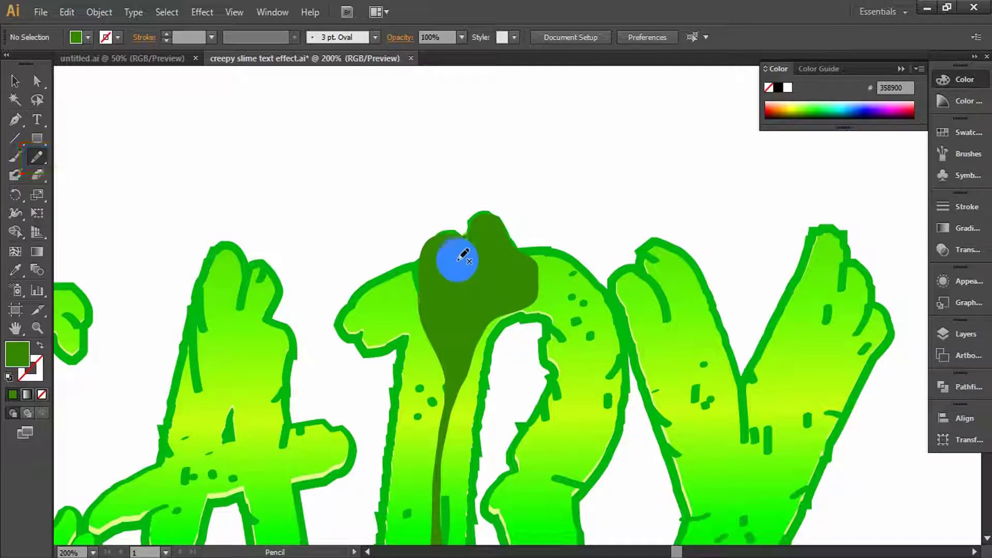
{"action": "mouse_move", "coordinate": [483, 274]}
{"action": "left_mouse_down"}
{"action": "mouse_move", "coordinate": [470, 242]}
{"action": "mouse_move", "coordinate": [434, 239]}
{"action": "mouse_move", "coordinate": [426, 269]}
{"action": "mouse_move", "coordinate": [459, 337]}
{"action": "mouse_move", "coordinate": [517, 299]}
{"action": "mouse_move", "coordinate": [521, 262]}
{"action": "left_mouse_up"}
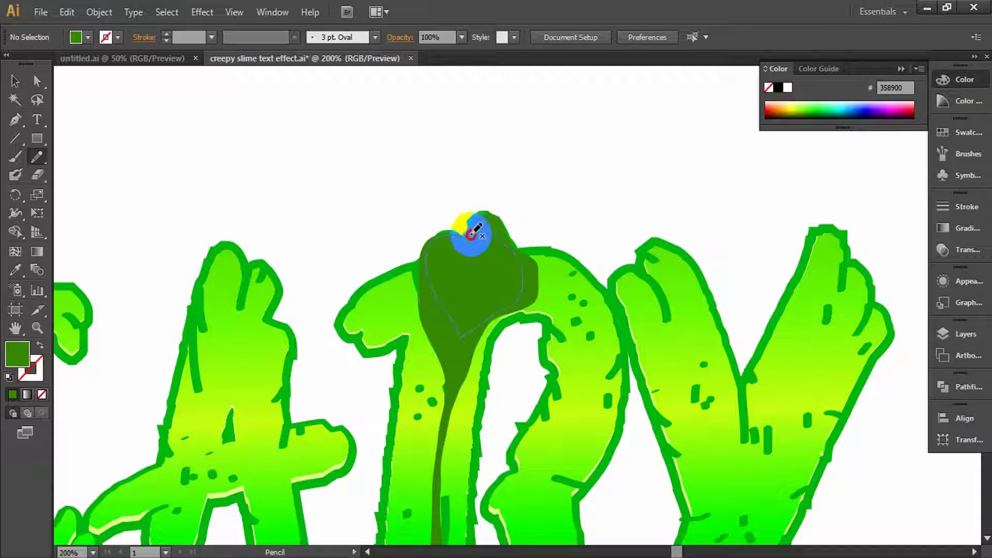
{"action": "left_click_drag", "start_coordinate": [470, 243], "coordinate": [469, 242]}
{"action": "key", "text": "v"}
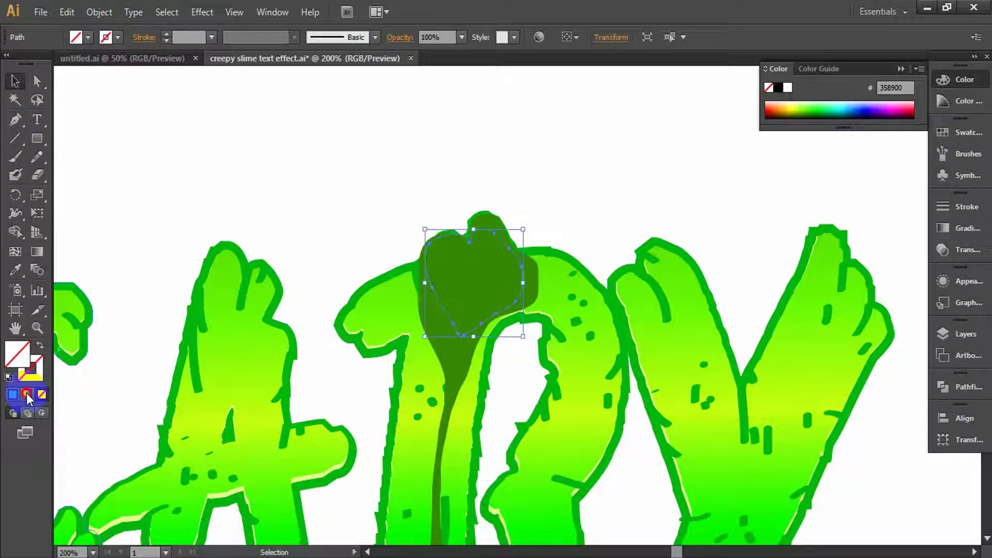
- Fill the heart-shaped highlight with a linear gradient and set its starting stop to RGB color a5f906
{"action": "left_click", "coordinate": [26, 394]}
{"action": "left_click", "coordinate": [761, 318]}
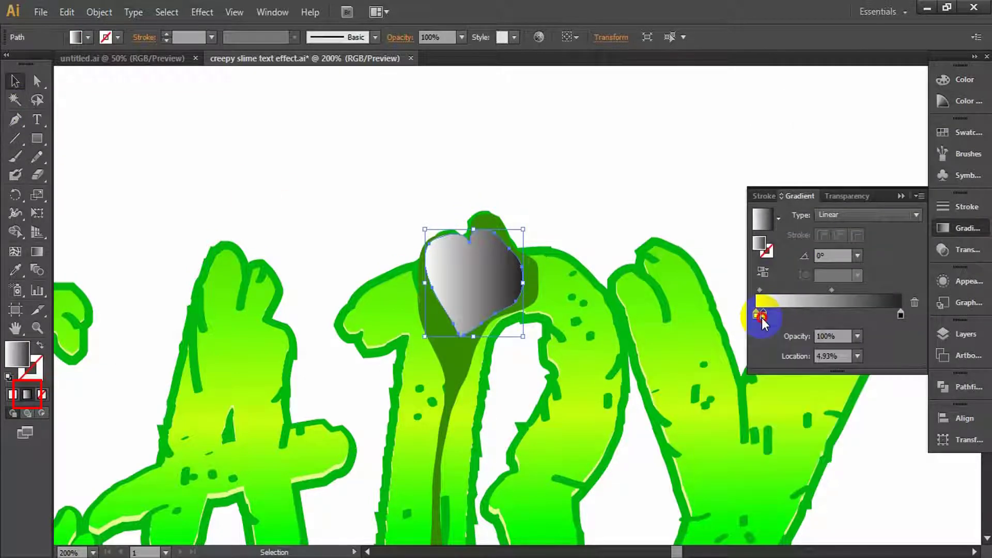
{"action": "double_click", "coordinate": [756, 314]}
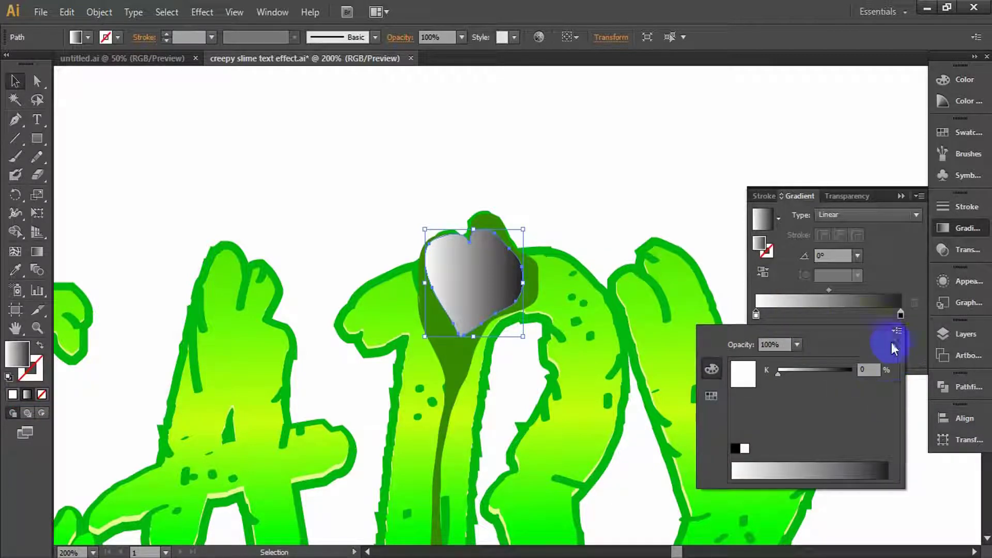
{"action": "left_click", "coordinate": [894, 333]}
{"action": "left_click", "coordinate": [837, 349]}
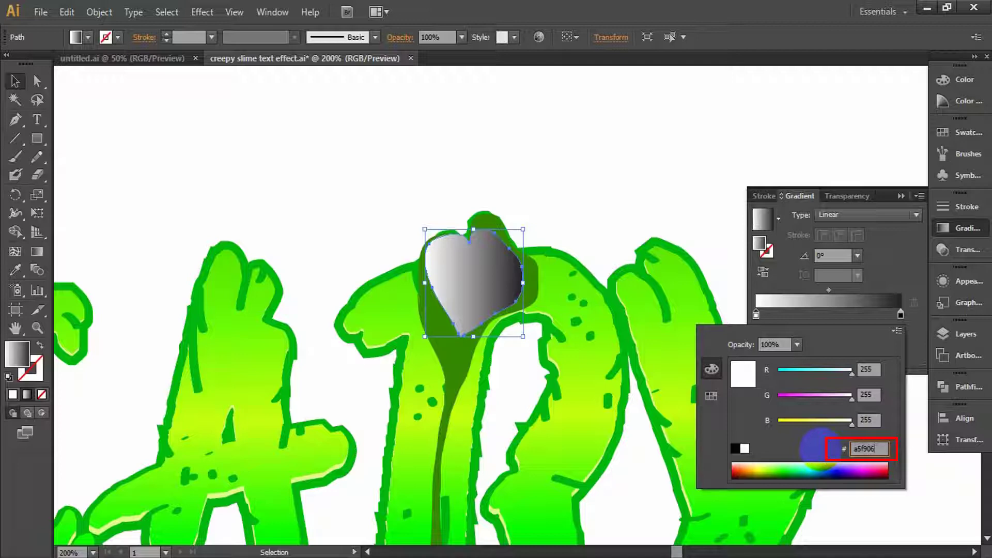
{"action": "key", "text": "Return"}
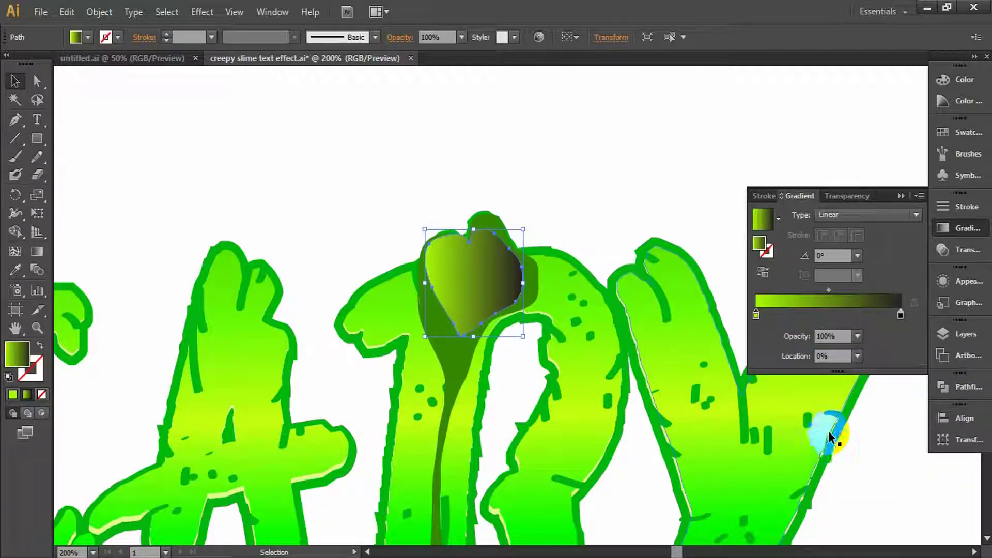
- Set the ending stop of the heart highlight's gradient to dark green 358900 with 0% opacity
{"action": "double_click", "coordinate": [901, 315]}
{"action": "left_click", "coordinate": [897, 331]}
{"action": "left_click", "coordinate": [832, 354]}
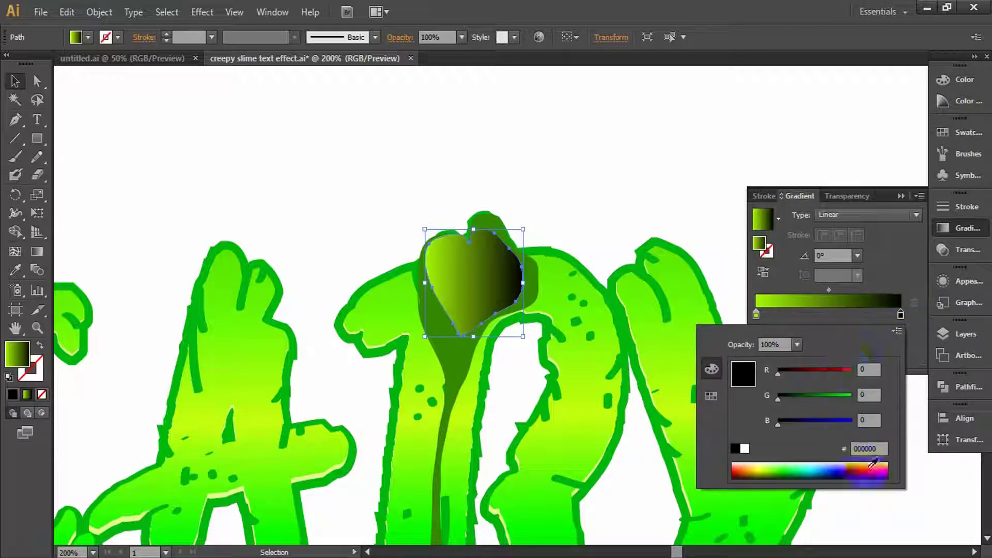
{"action": "left_click_drag", "start_coordinate": [881, 450], "coordinate": [782, 448]}
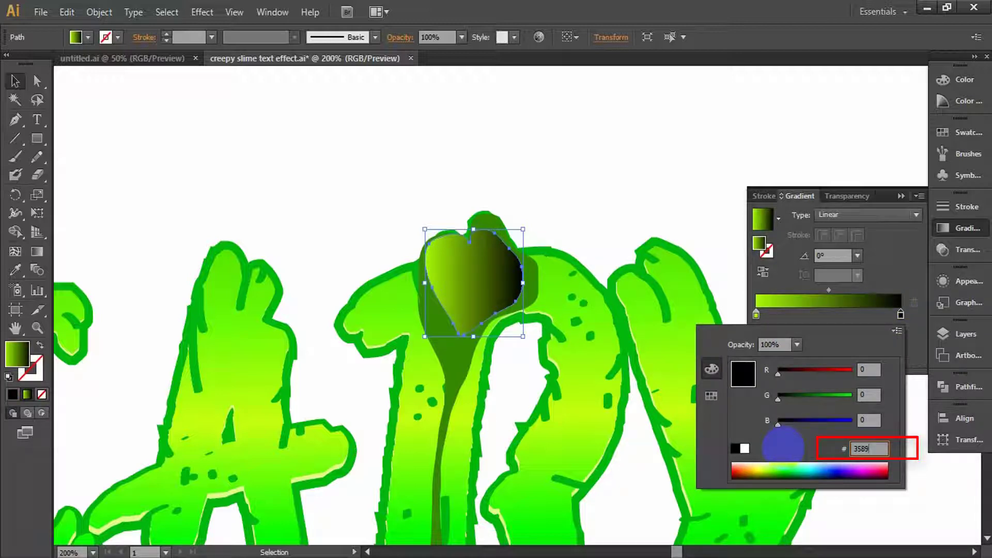
{"action": "key", "text": "Return"}
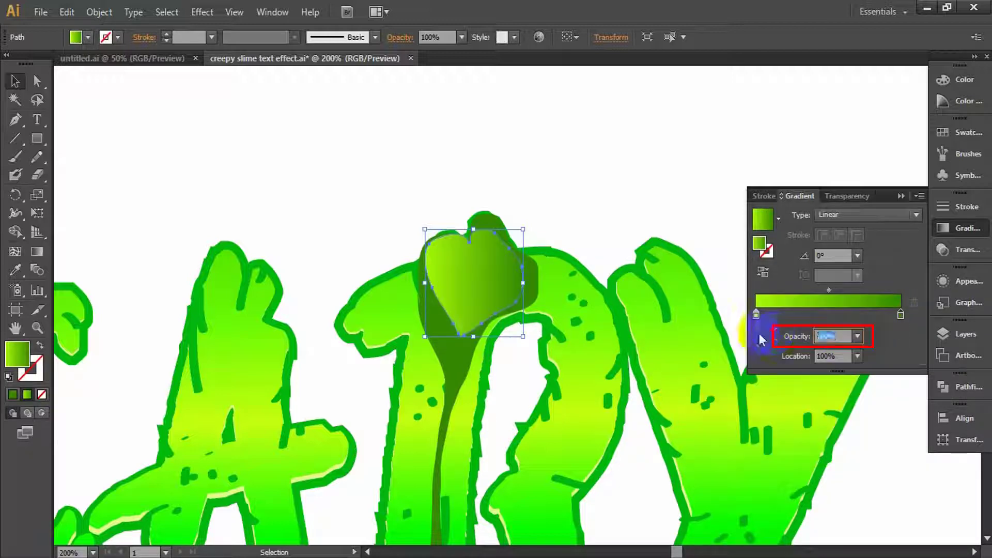
{"action": "type", "text": "0"}
{"action": "key", "text": "Return"}
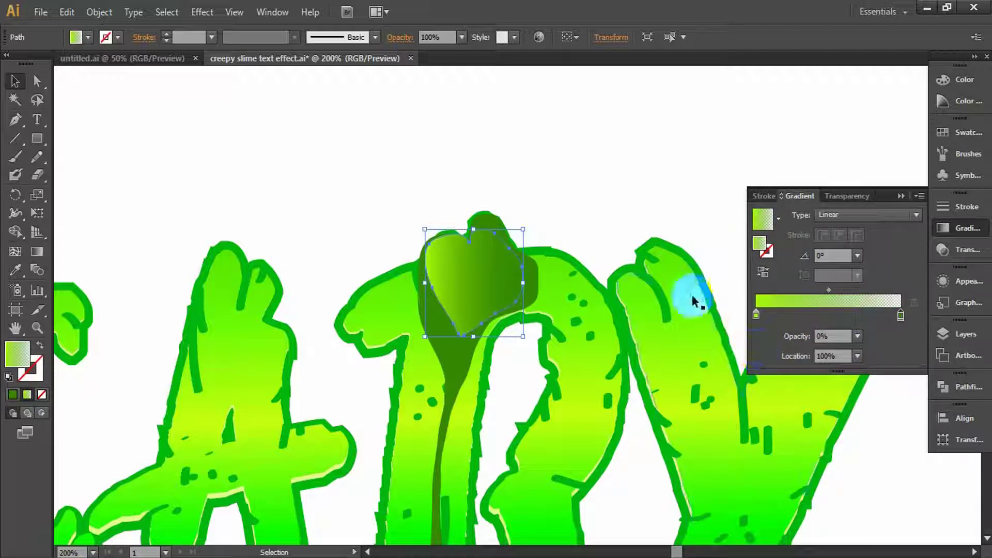
- Redirect the heart highlight's gradient with the Gradient tool so it fades downward at about -82°
{"action": "left_click", "coordinate": [37, 251]}
{"action": "left_click_drag", "start_coordinate": [471, 254], "coordinate": [488, 381]}
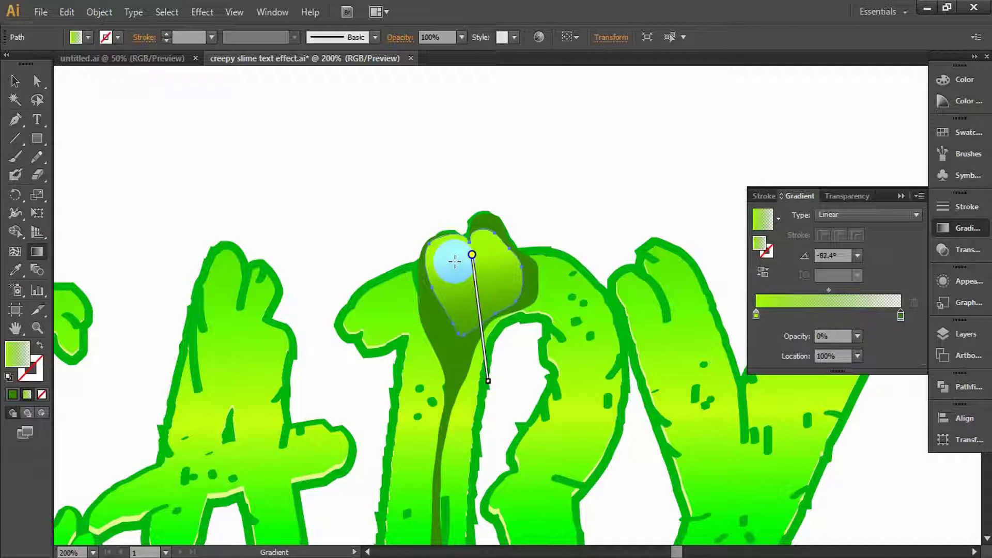
{"action": "left_click_drag", "start_coordinate": [457, 268], "coordinate": [488, 408]}
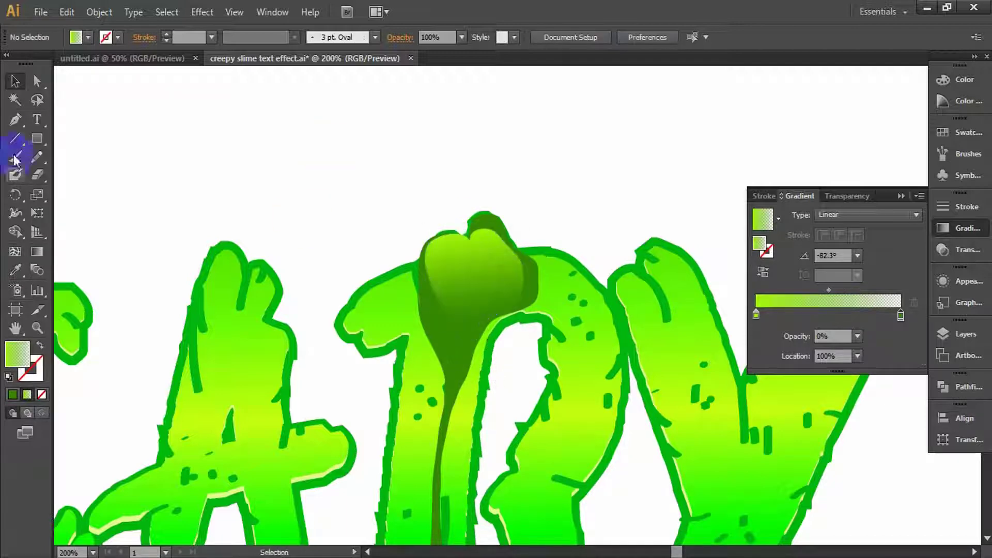
- Shade another highlight on the R's slime drip with a nearly vertical fading gradient and clear the selection
{"action": "left_click", "coordinate": [459, 228]}
{"action": "key", "text": "g"}
{"action": "left_click_drag", "start_coordinate": [462, 289], "coordinate": [455, 447]}
{"action": "key", "text": "v"}
{"action": "left_click", "coordinate": [146, 258]}
- Draw a highlight inside the body of the C's slime splat and fill it with the same fading green gradient
{"action": "left_click", "coordinate": [37, 157]}
{"action": "mouse_move", "coordinate": [465, 242]}
{"action": "left_mouse_down"}
{"action": "mouse_move", "coordinate": [500, 249]}
{"action": "mouse_move", "coordinate": [465, 241]}
{"action": "left_mouse_up"}
{"action": "key", "text": "v"}
{"action": "left_click", "coordinate": [29, 395]}
{"action": "left_click", "coordinate": [465, 263]}
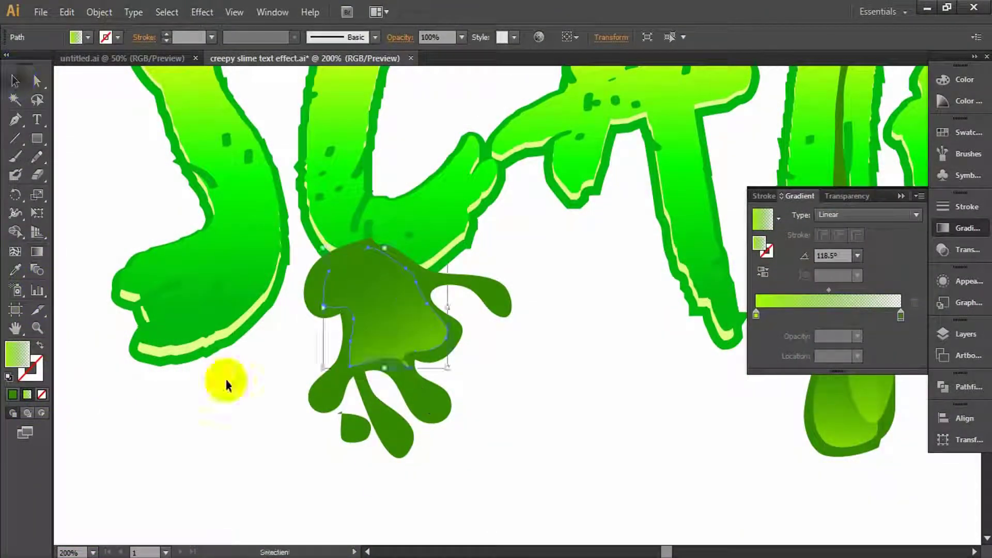
- Add gradient-filled highlights to the lower-left and lower-middle fingers of the C's slime splat, brightest at their tips
{"action": "key", "text": "ctrl+shift+a"}
{"action": "key", "text": "shift+b"}
{"action": "mouse_move", "coordinate": [331, 361]}
{"action": "left_mouse_down"}
{"action": "mouse_move", "coordinate": [366, 410]}
{"action": "mouse_move", "coordinate": [345, 305]}
{"action": "left_mouse_up"}
{"action": "left_click", "coordinate": [27, 394]}
{"action": "key", "text": "g"}
{"action": "left_click_drag", "start_coordinate": [355, 451], "coordinate": [385, 272]}
{"action": "left_click_drag", "start_coordinate": [301, 439], "coordinate": [381, 263]}
{"action": "key", "text": "v"}
{"action": "left_click", "coordinate": [277, 458]}
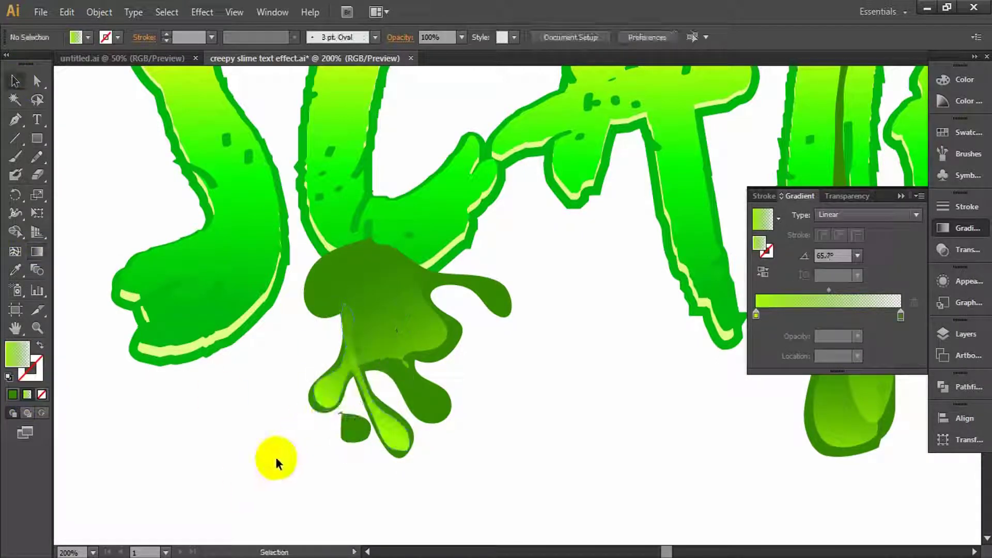
- Draw and shade highlights in the remaining fingers of the C's slime splat using the same fading green gradient
{"action": "left_click", "coordinate": [402, 446]}
{"action": "key", "text": "g"}
{"action": "left_click_drag", "start_coordinate": [358, 447], "coordinate": [394, 303]}
{"action": "key", "text": "v"}
{"action": "left_click", "coordinate": [405, 411]}
{"action": "key", "text": "n"}
{"action": "mouse_move", "coordinate": [369, 361]}
{"action": "left_mouse_down"}
{"action": "mouse_move", "coordinate": [434, 421]}
{"action": "mouse_move", "coordinate": [369, 361]}
{"action": "left_mouse_up"}
{"action": "left_click", "coordinate": [27, 394]}
{"action": "left_click", "coordinate": [261, 470]}
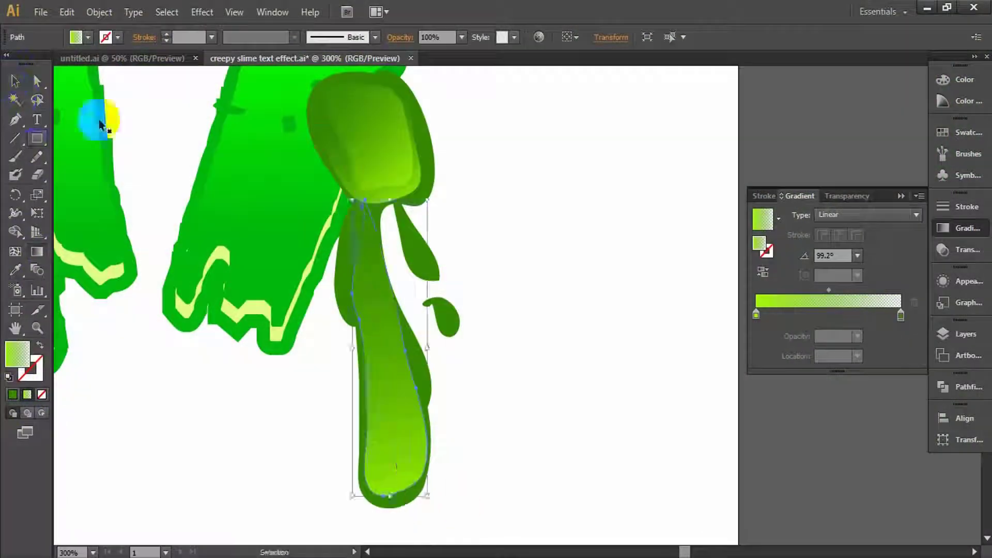
- Draw a highlight in the teardrop beside the Y's slime drip and angle its gradient along the drop
{"action": "left_click", "coordinate": [135, 130]}
{"action": "left_click", "coordinate": [37, 157]}
{"action": "left_click_drag", "start_coordinate": [410, 252], "coordinate": [411, 246]}
{"action": "left_click", "coordinate": [37, 252]}
{"action": "left_click_drag", "start_coordinate": [437, 290], "coordinate": [410, 233]}
{"action": "left_click", "coordinate": [14, 81]}
{"action": "left_click", "coordinate": [136, 129]}
- Draw a highlight in the Y's remaining small slime drop, adjust its gradient direction, and clear the selection
{"action": "left_click", "coordinate": [38, 157]}
{"action": "left_click_drag", "start_coordinate": [339, 149], "coordinate": [339, 83]}
{"action": "left_click", "coordinate": [37, 252]}
{"action": "scroll", "coordinate": [361, 155], "scroll_direction": "up", "scroll_amount": 3}
{"action": "mouse_move", "coordinate": [389, 312]}
{"action": "left_mouse_down"}
{"action": "mouse_move", "coordinate": [329, 88]}
{"action": "mouse_move", "coordinate": [343, 209]}
{"action": "left_mouse_up"}
{"action": "left_click_drag", "start_coordinate": [390, 297], "coordinate": [318, 117]}
{"action": "left_click_drag", "start_coordinate": [353, 240], "coordinate": [312, 188]}
{"action": "left_click", "coordinate": [15, 81]}
{"action": "left_click", "coordinate": [567, 264]}
- Select the R's drip, the Y's drip and the C's splat with their highlights and group them
{"action": "scroll", "coordinate": [567, 264], "scroll_direction": "down", "scroll_amount": 3}
{"action": "left_click", "coordinate": [462, 465]}
{"action": "left_click", "coordinate": [620, 394], "text": "shift"}
{"action": "left_click", "coordinate": [244, 444], "text": "shift"}
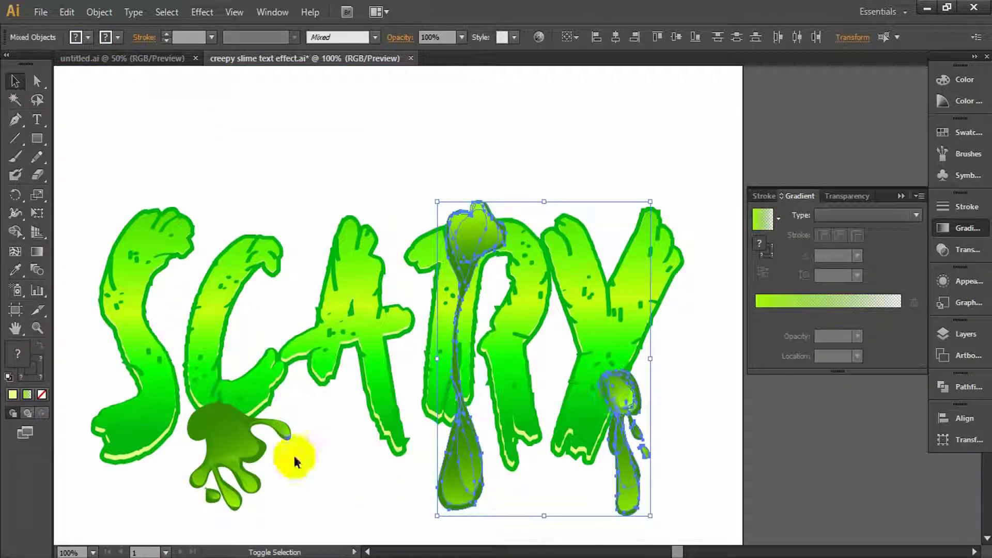
{"action": "left_click", "coordinate": [232, 435], "text": "shift"}
{"action": "right_click", "coordinate": [232, 435]}
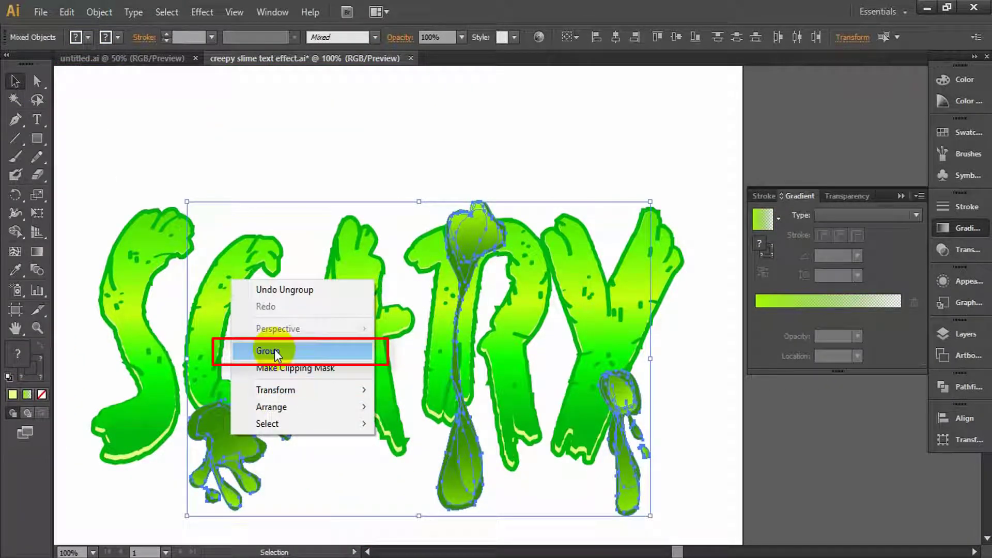
{"action": "left_click", "coordinate": [274, 352]}
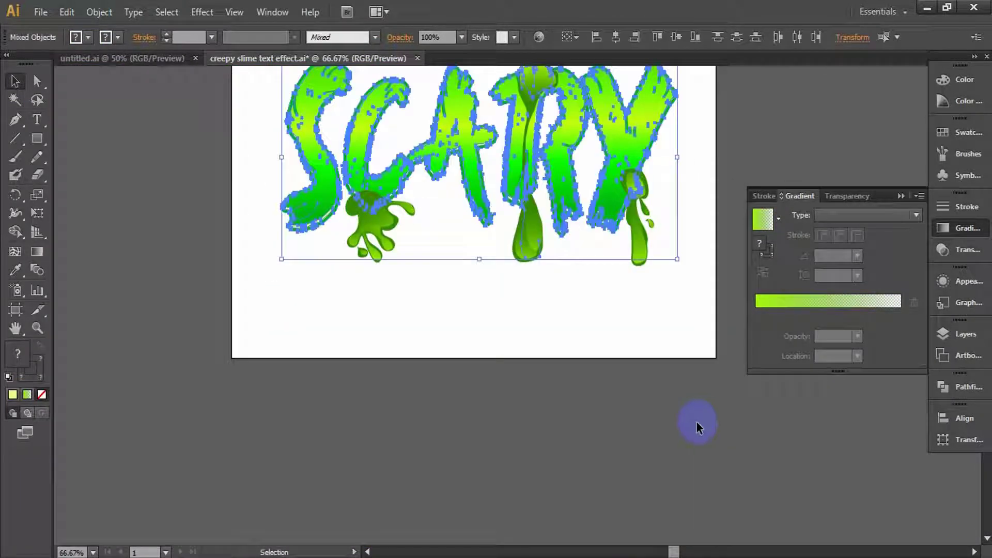
- Select all the SCARY letter artwork without the slime drips and group it
{"action": "scroll", "coordinate": [696, 421], "scroll_direction": "up", "scroll_amount": 4}
{"action": "left_click", "coordinate": [523, 455], "text": "shift"}
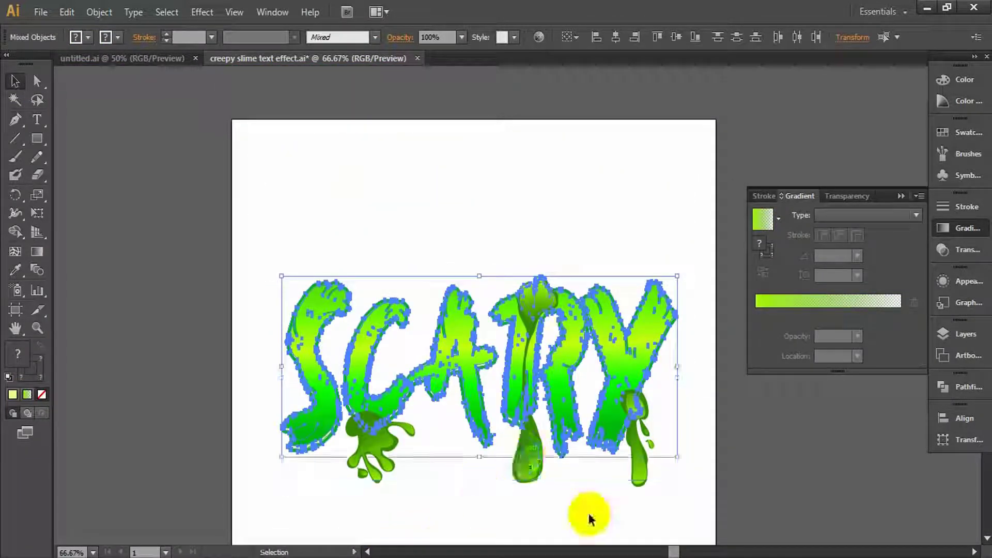
{"action": "right_click", "coordinate": [359, 336]}
{"action": "left_click", "coordinate": [395, 409]}
{"action": "left_click", "coordinate": [396, 408]}
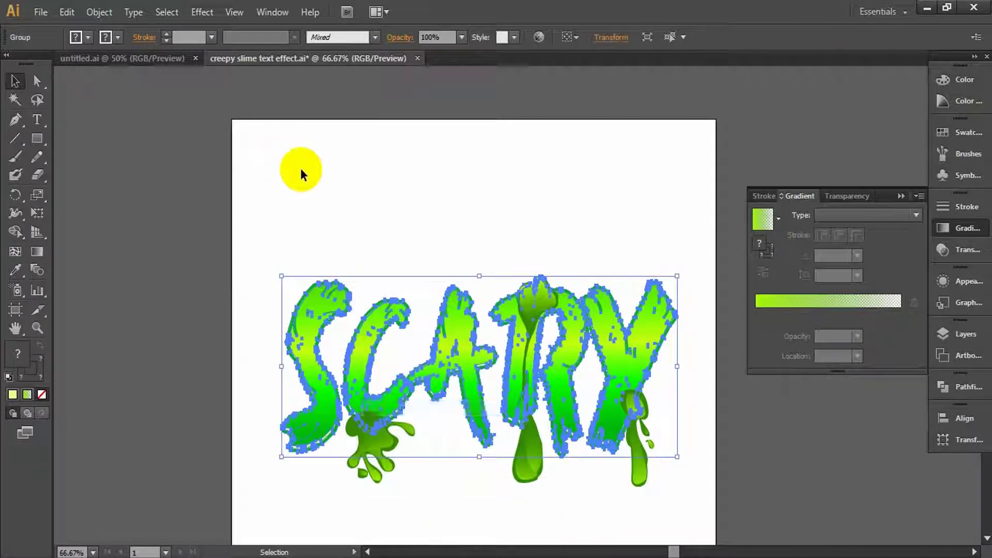
- Check the slime group and the letter group by selecting and deselecting each in turn
{"action": "left_click", "coordinate": [304, 172]}
{"action": "key", "text": "ctrl+alt+2"}
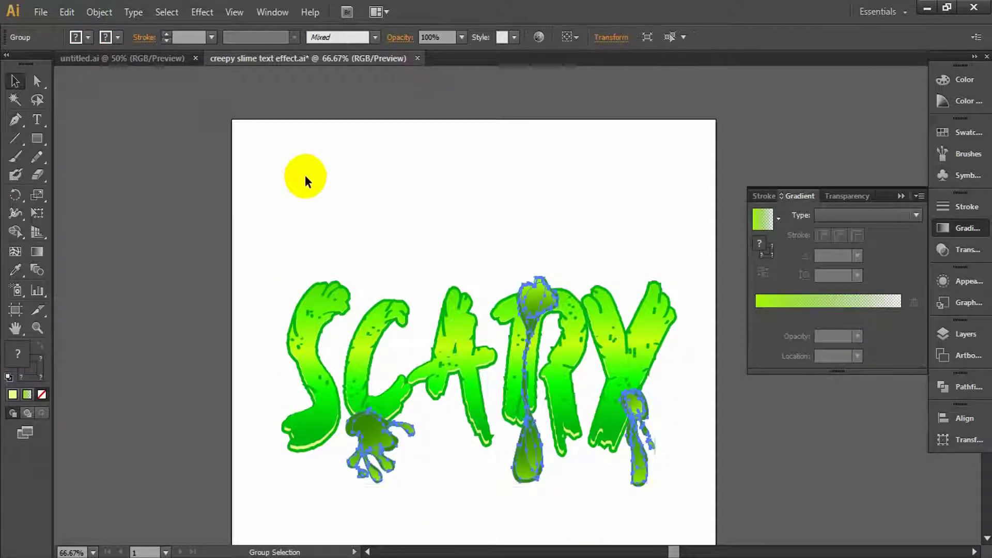
{"action": "left_click", "coordinate": [327, 169]}
{"action": "left_click", "coordinate": [538, 308]}
{"action": "left_click", "coordinate": [537, 309]}
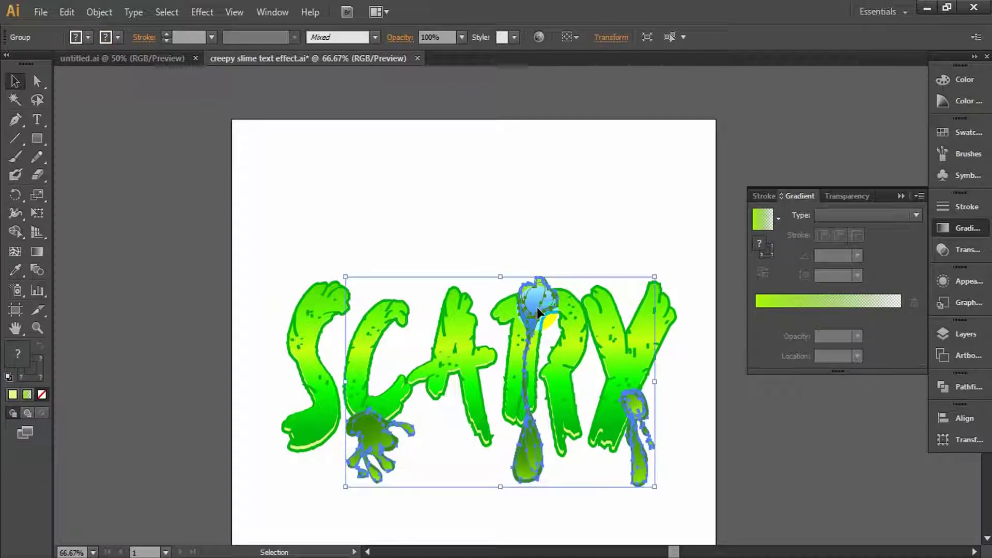
{"action": "left_click", "coordinate": [528, 478], "text": "shift"}
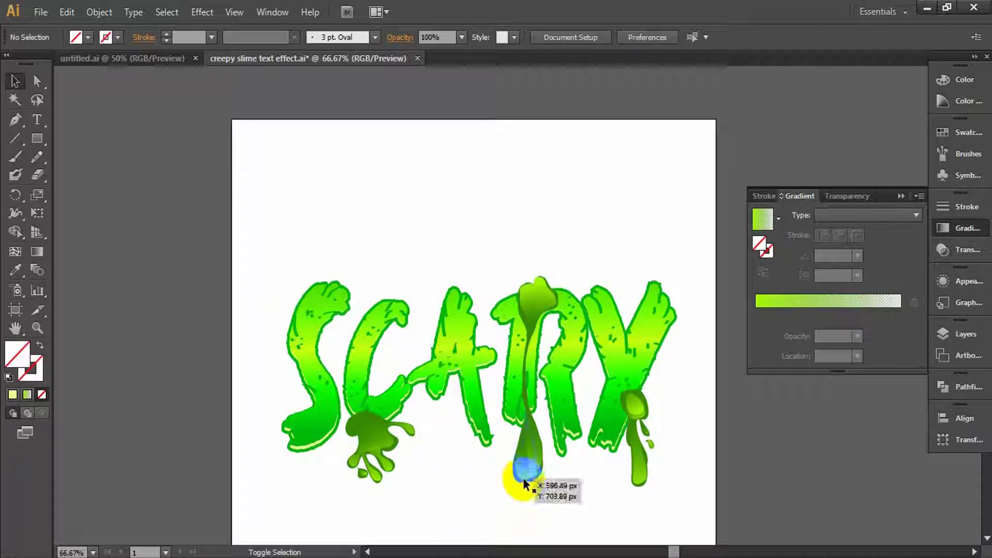
{"action": "left_click", "coordinate": [524, 476]}
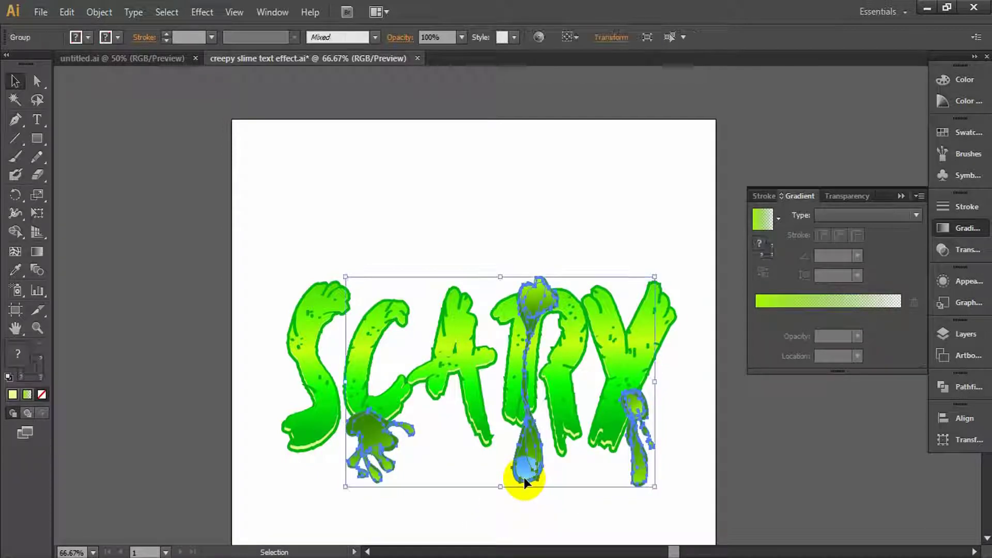
{"action": "left_click", "coordinate": [542, 497]}
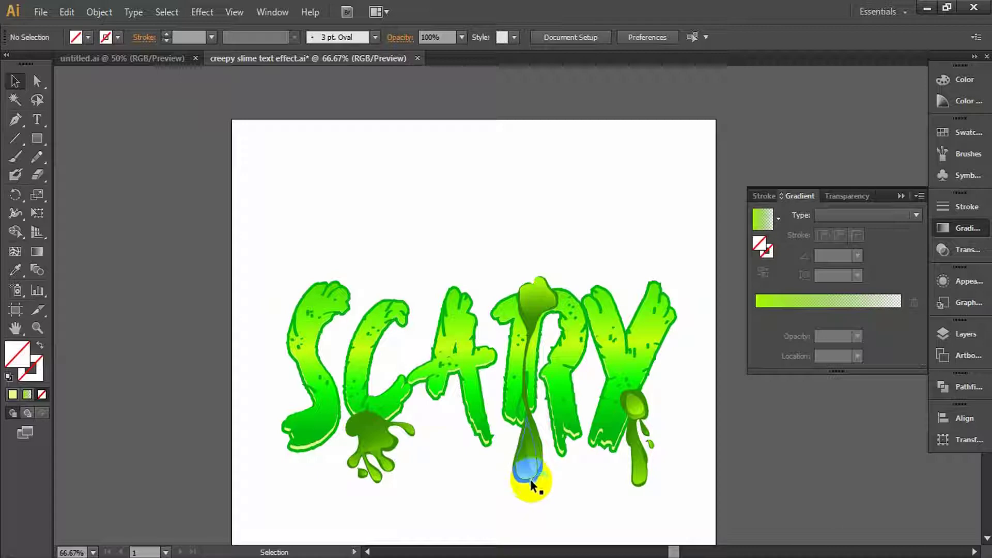
{"action": "left_click", "coordinate": [526, 477]}
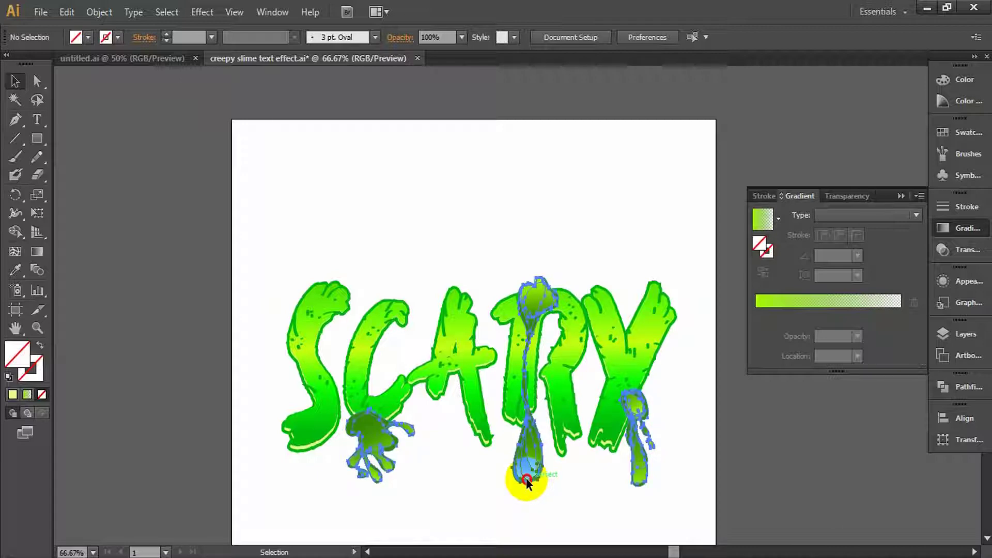
{"action": "left_click", "coordinate": [527, 479], "text": "shift"}
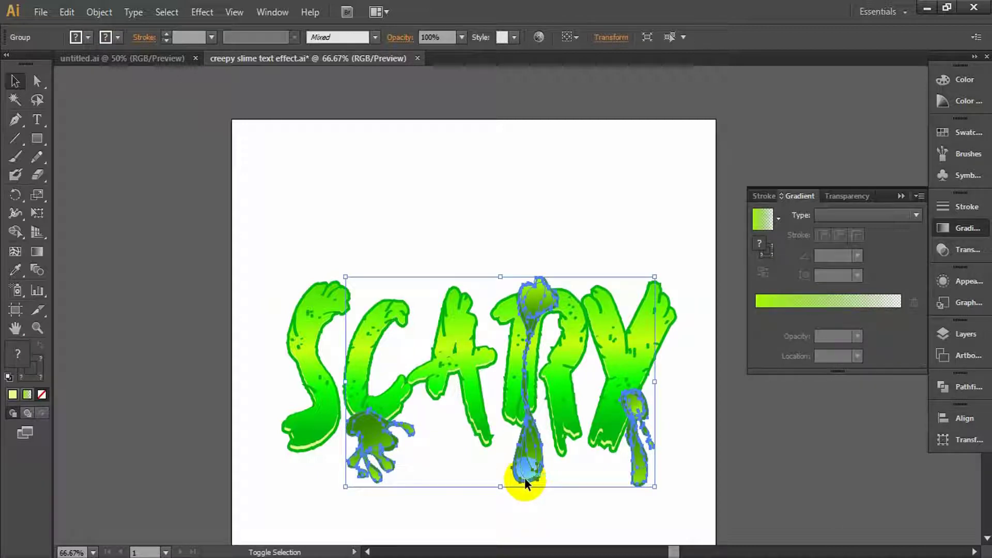
{"action": "left_click", "coordinate": [526, 479], "text": "shift"}
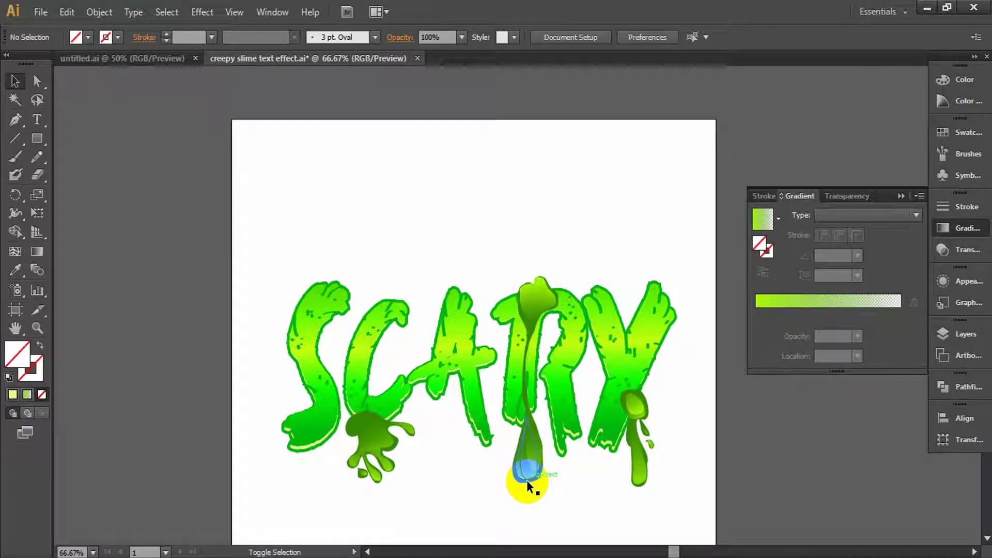
{"action": "left_click", "coordinate": [526, 479], "text": "shift"}
{"action": "left_click", "coordinate": [527, 494]}
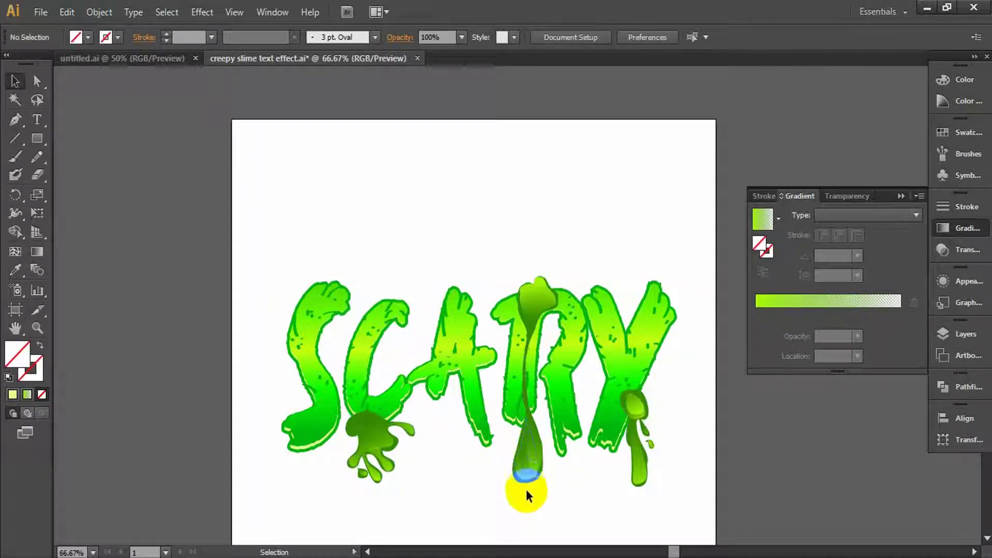
{"action": "left_click", "coordinate": [527, 479]}
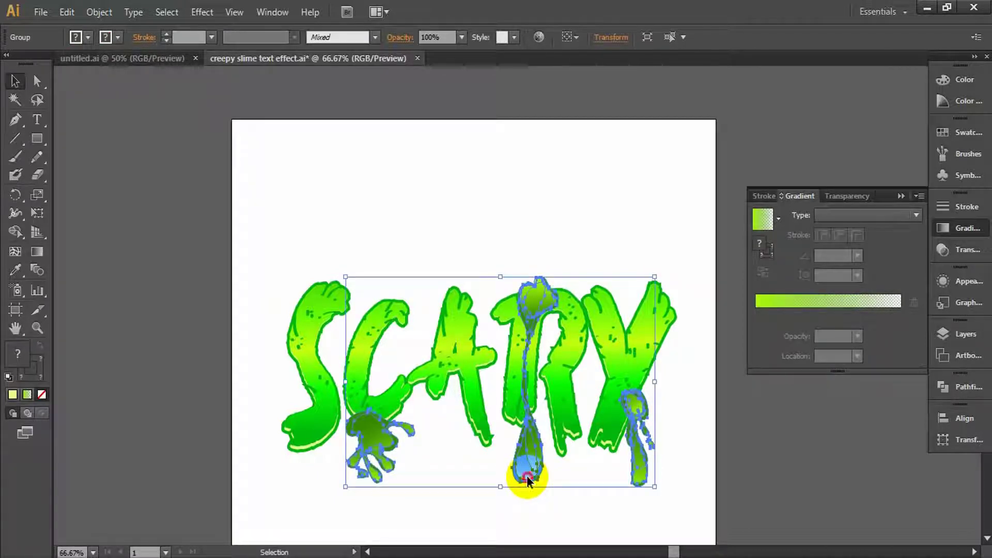
{"action": "left_click", "coordinate": [460, 525]}
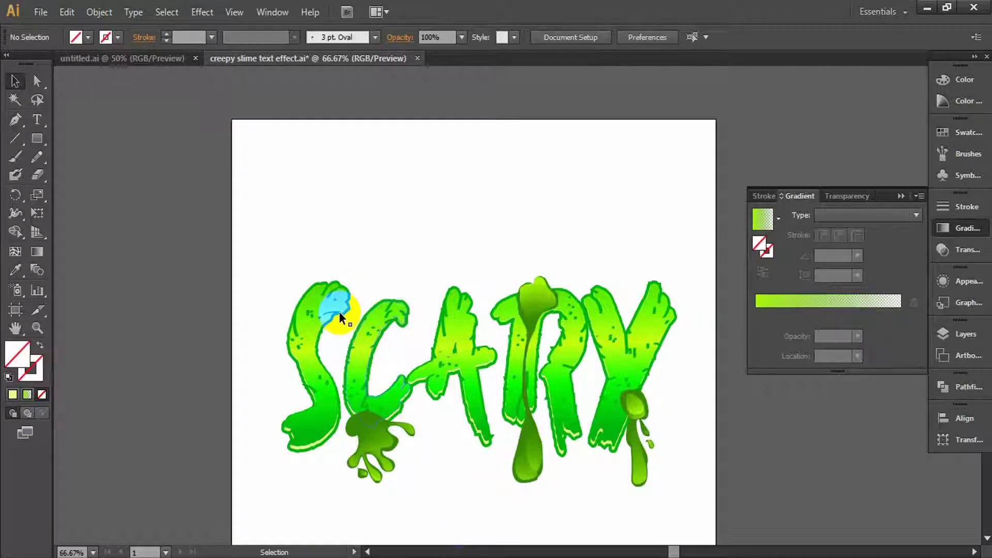
{"action": "left_click", "coordinate": [304, 299]}
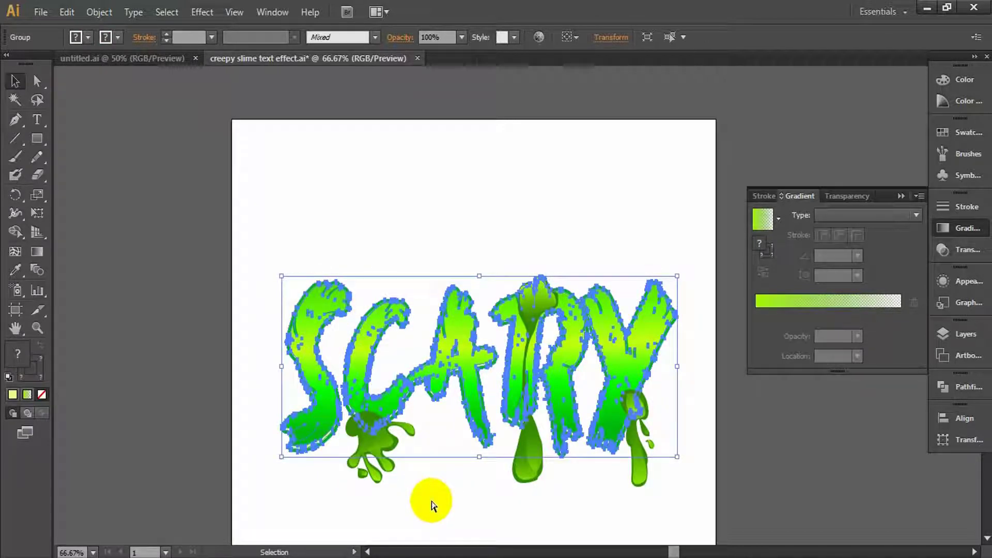
{"action": "left_click", "coordinate": [449, 519]}
{"action": "left_click", "coordinate": [606, 417]}
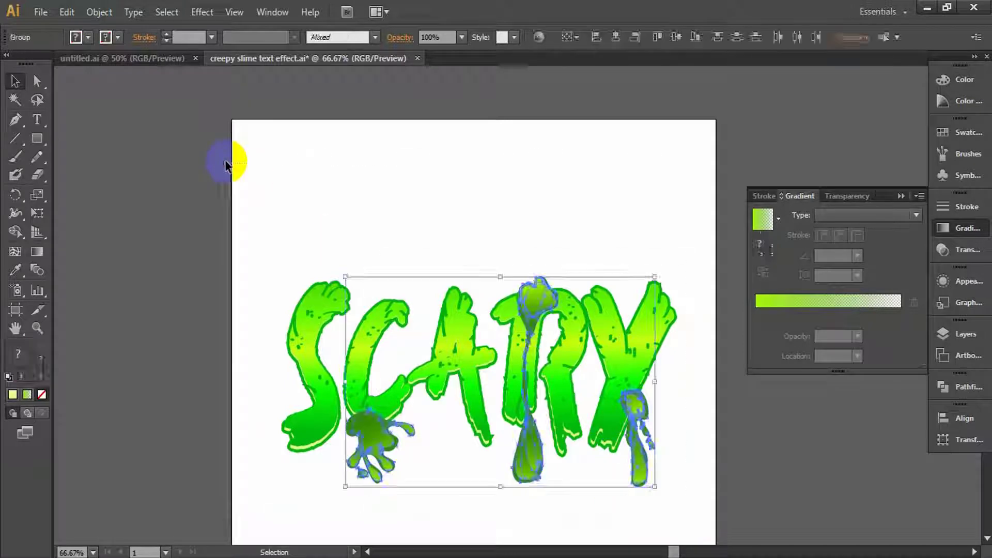
{"action": "key", "text": "a"}
{"action": "key", "text": "v"}
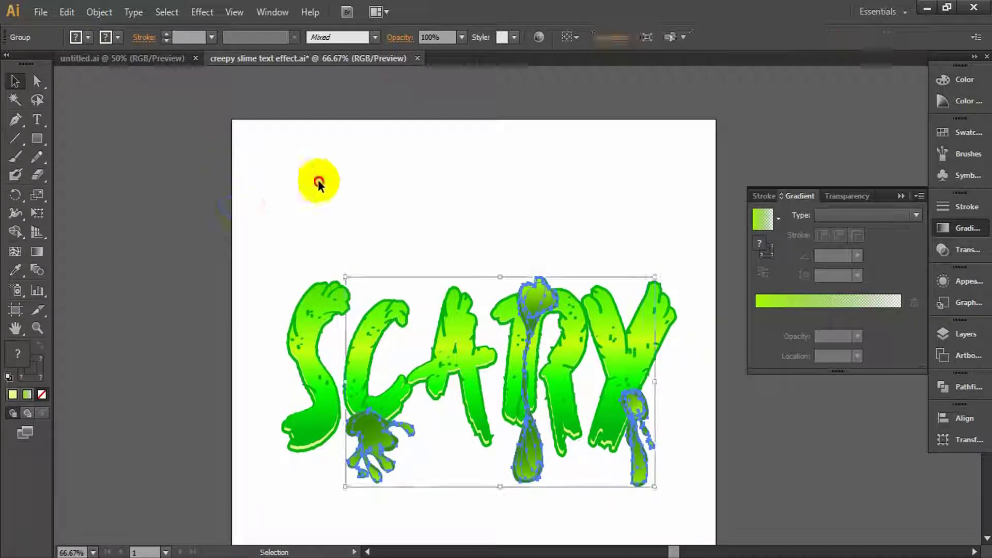
{"action": "left_click", "coordinate": [321, 183]}
{"action": "key", "text": "v"}
{"action": "left_click", "coordinate": [332, 284]}
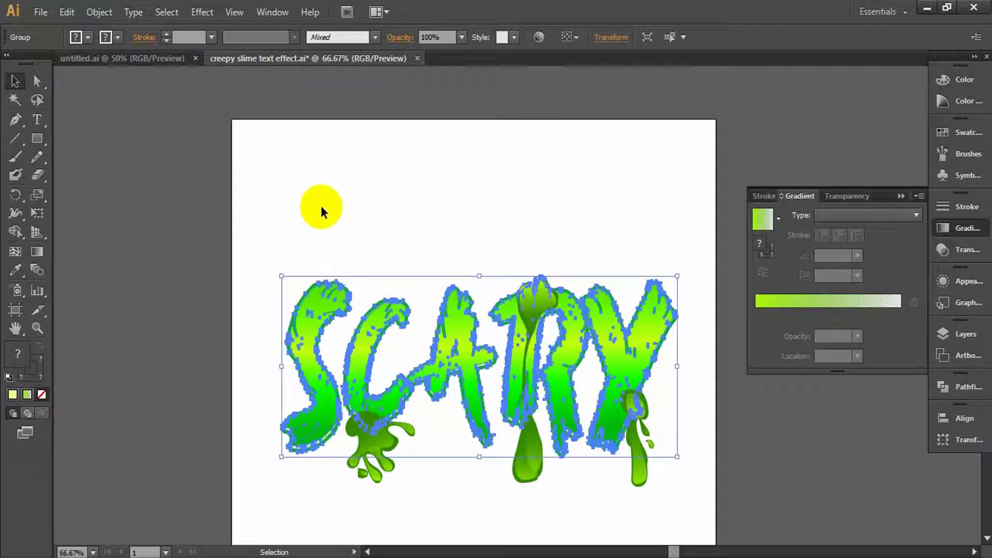
{"action": "left_click", "coordinate": [321, 206]}
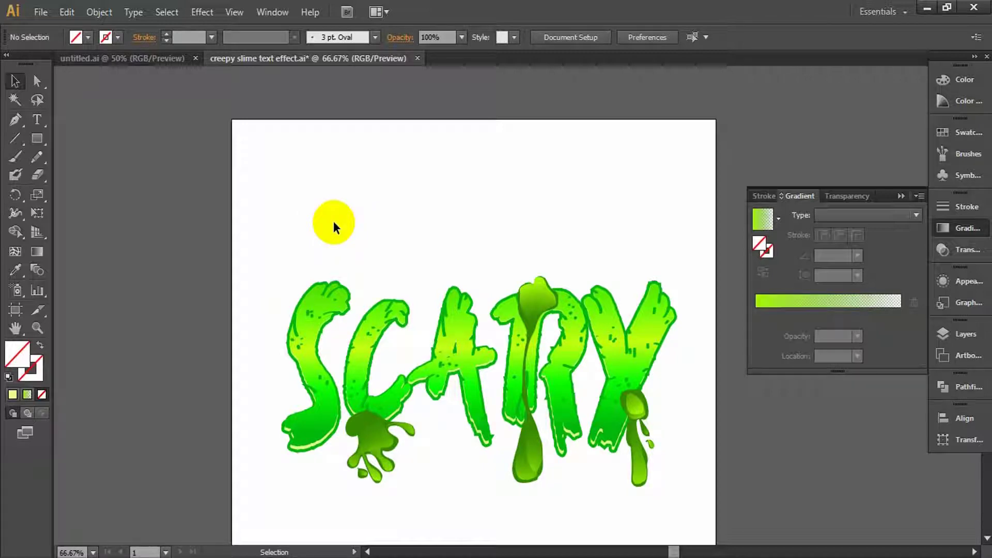
- Apply an Outer Glow to the slime group in Screen mode with colour c1ff16 and 85% opacity
{"action": "left_click", "coordinate": [358, 423]}
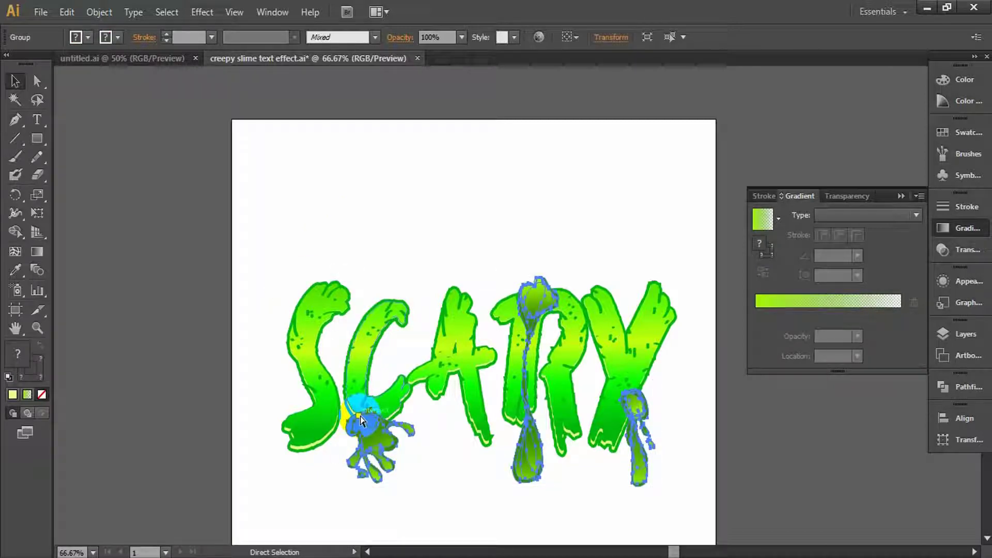
{"action": "key", "text": "v"}
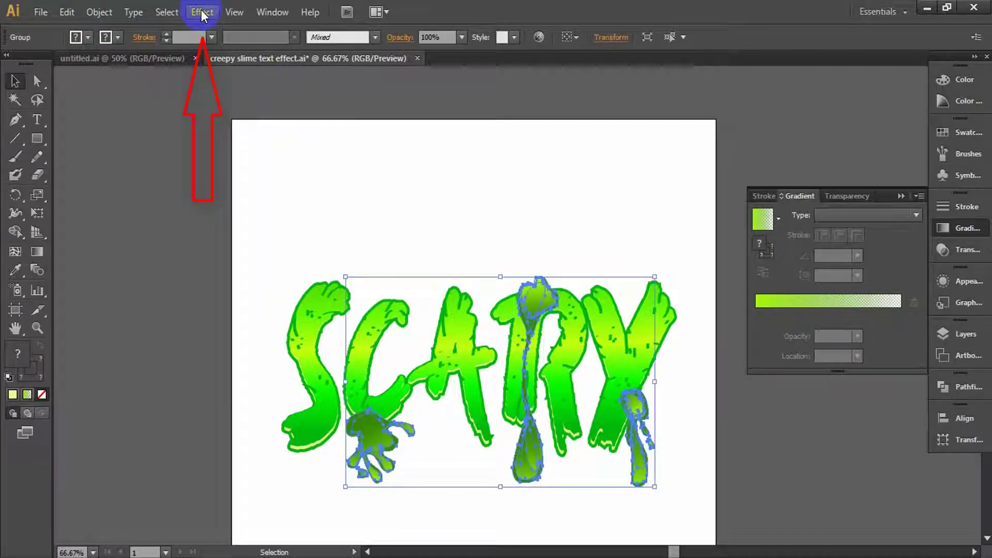
{"action": "left_click", "coordinate": [202, 13]}
{"action": "mouse_move", "coordinate": [285, 187]}
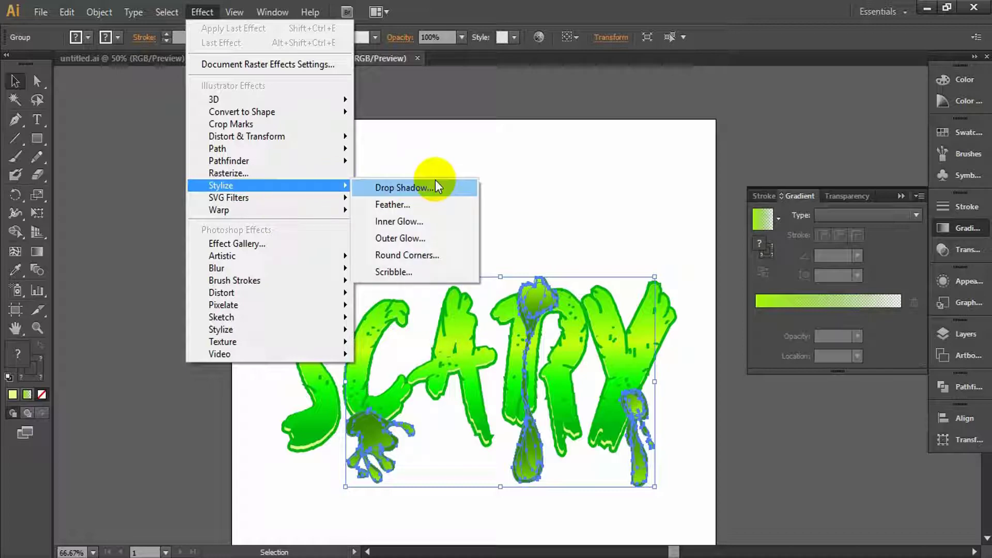
{"action": "left_click", "coordinate": [432, 238]}
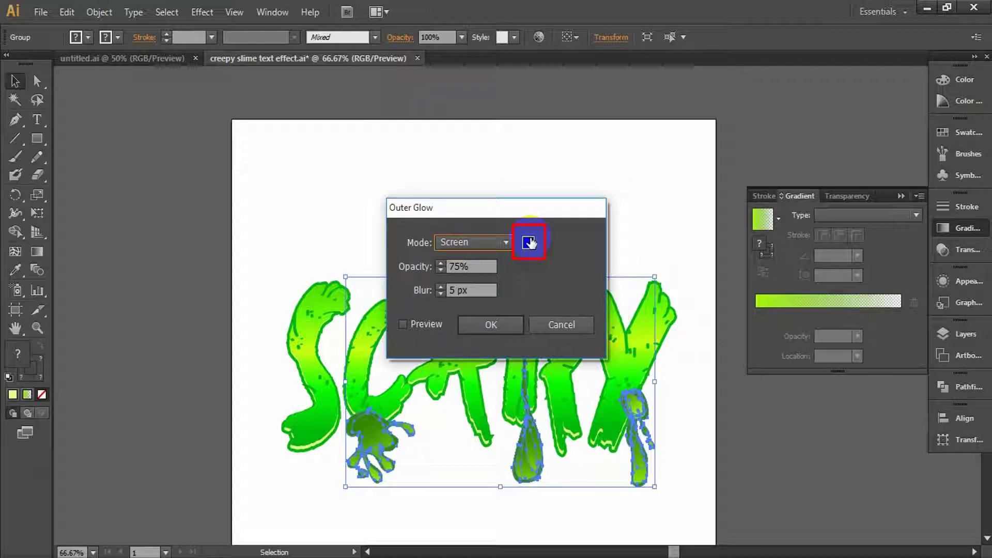
{"action": "left_click", "coordinate": [528, 241]}
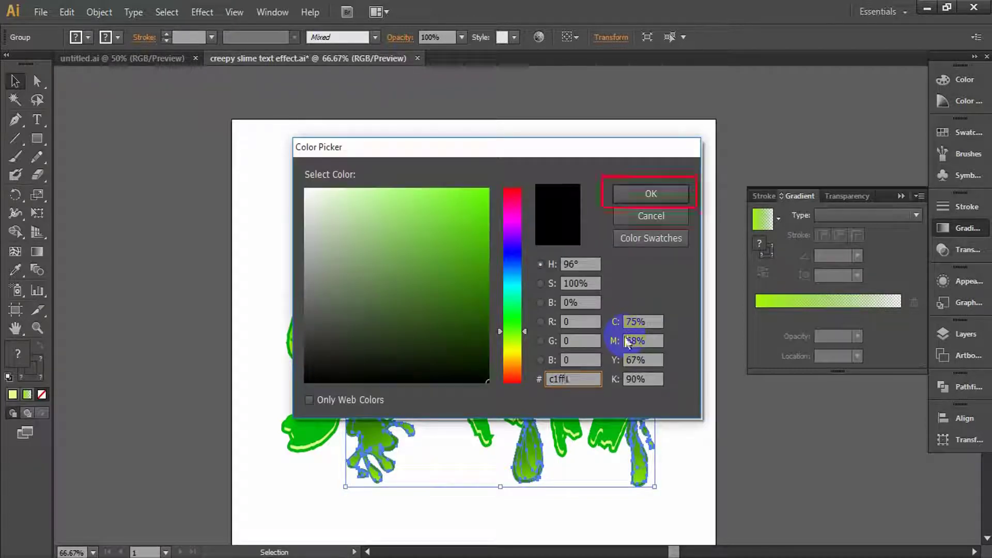
{"action": "key", "text": "Return"}
{"action": "left_click_drag", "start_coordinate": [482, 266], "coordinate": [390, 273]}
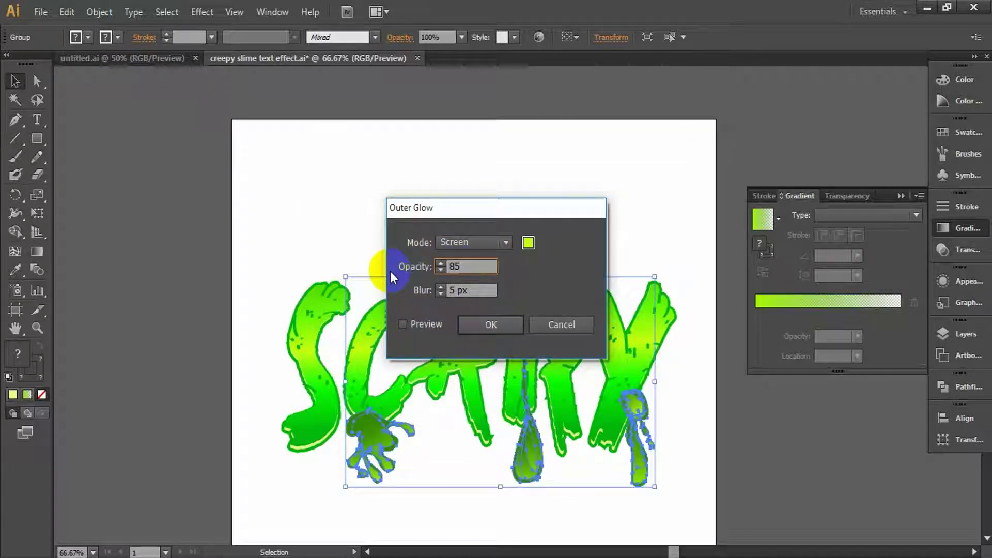
{"action": "left_click", "coordinate": [66, 14]}
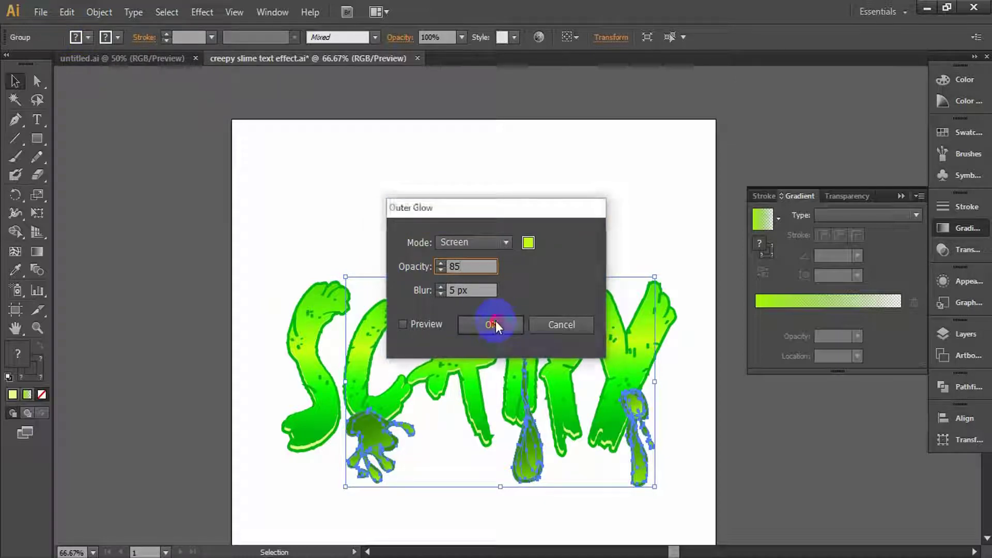
{"action": "left_click", "coordinate": [70, 10]}
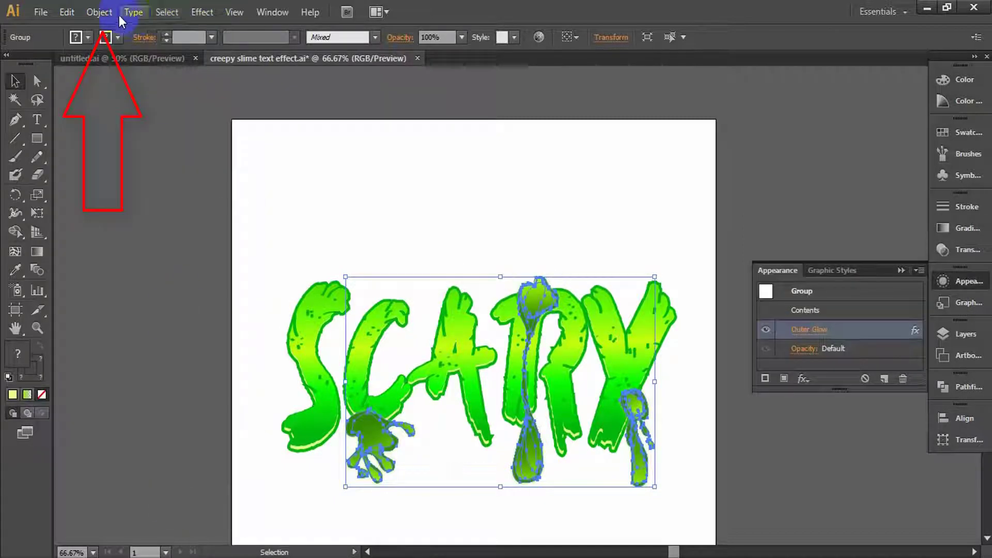
- Offset the slime group's paths by 3 px with miter joins and a miter limit of 4
{"action": "left_click", "coordinate": [99, 12]}
{"action": "mouse_move", "coordinate": [239, 320]}
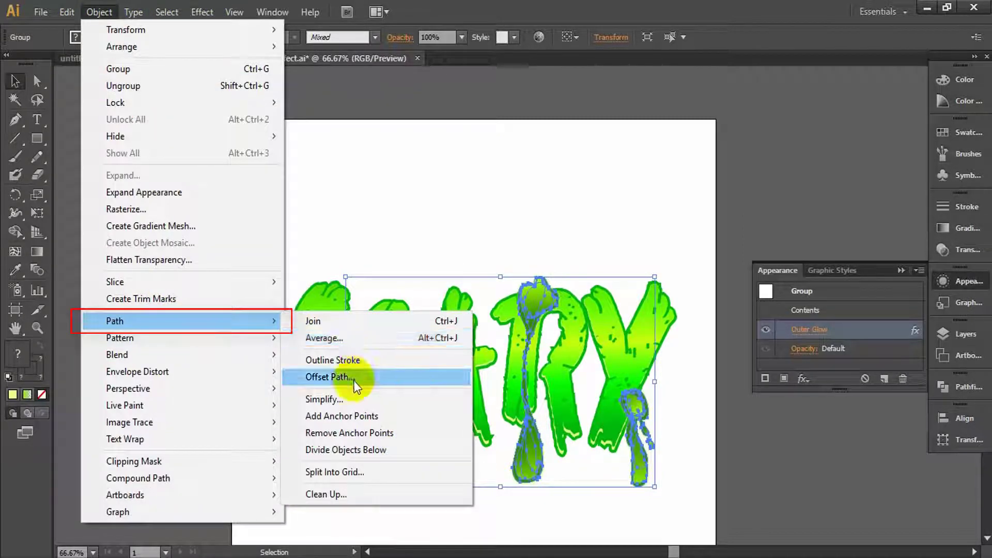
{"action": "left_click", "coordinate": [355, 383]}
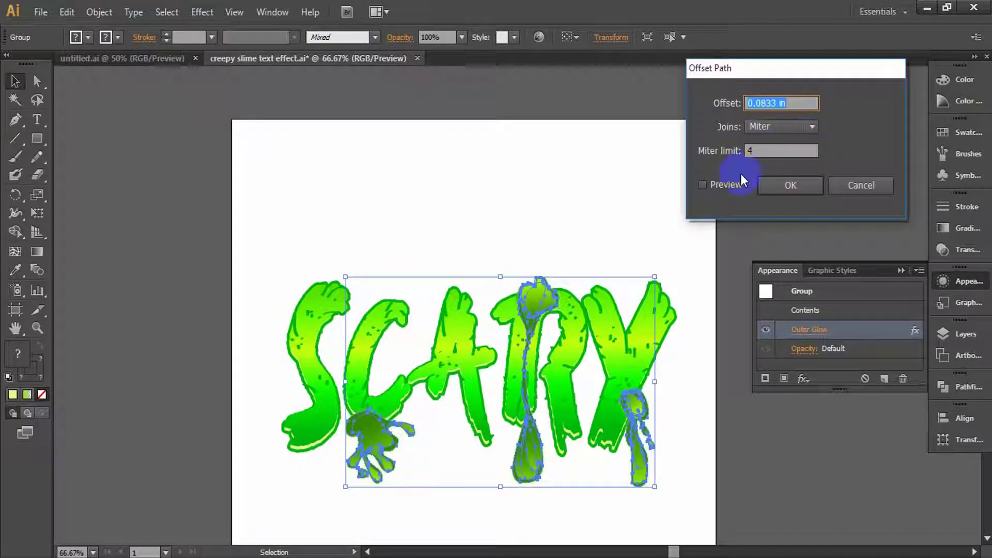
{"action": "left_click", "coordinate": [721, 187]}
{"action": "double_click", "coordinate": [781, 105]}
{"action": "type", "text": "3"}
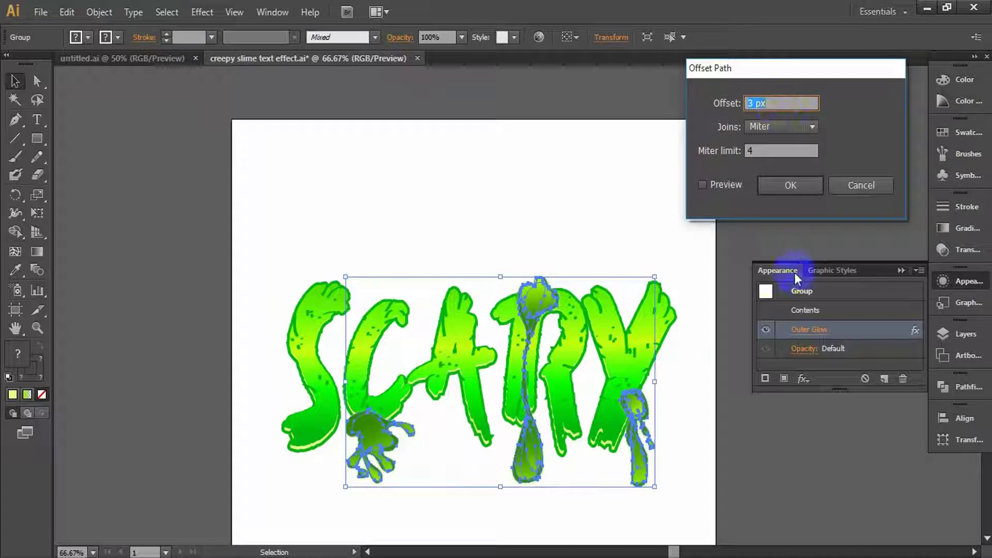
{"action": "left_click", "coordinate": [794, 184]}
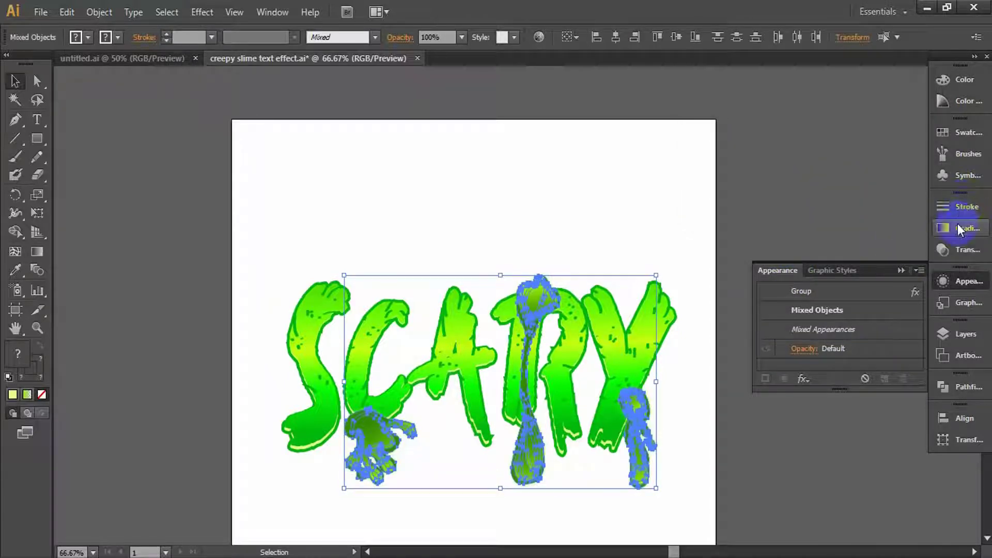
- Set the blend mode of the offset slime paths to Screen and clear the selection
{"action": "left_click", "coordinate": [959, 228]}
{"action": "left_click", "coordinate": [831, 199]}
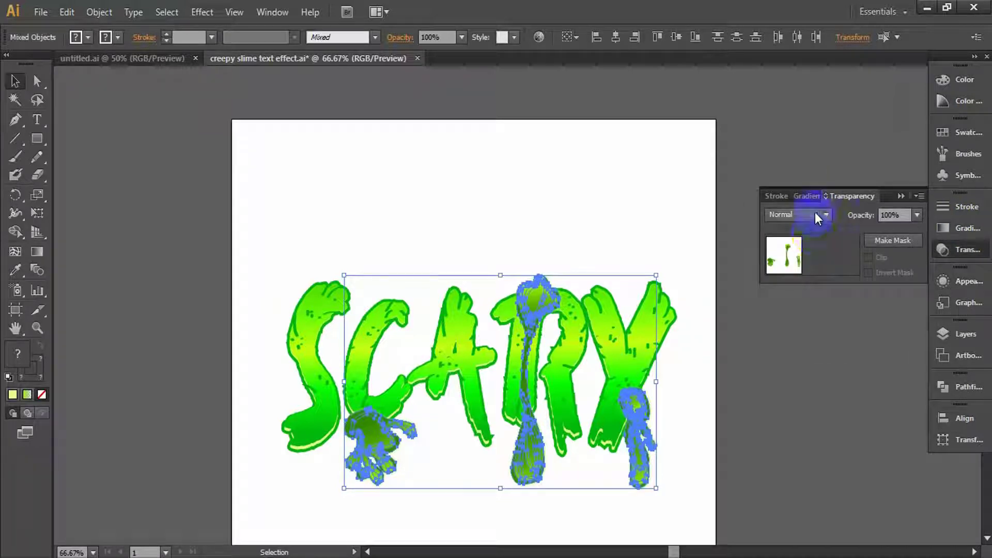
{"action": "left_click", "coordinate": [814, 213]}
{"action": "left_click", "coordinate": [792, 323]}
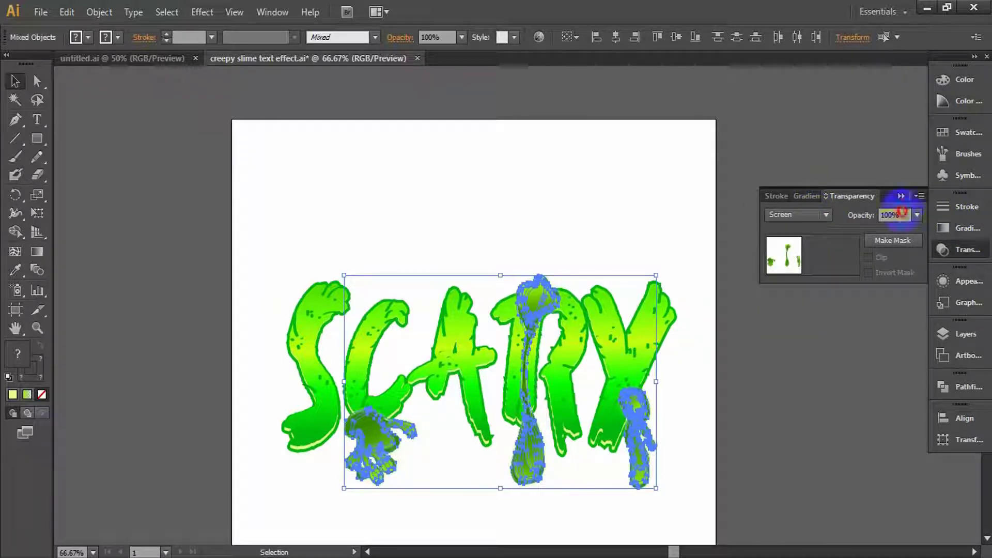
{"action": "left_click", "coordinate": [736, 226]}
- Apply an Outer Glow to the SCARY letter group in Screen mode with colour 84ed14 and 90% opacity, and deselect it
{"action": "left_click", "coordinate": [299, 288]}
{"action": "left_click", "coordinate": [173, 259]}
{"action": "left_click", "coordinate": [324, 312]}
{"action": "left_click", "coordinate": [202, 11]}
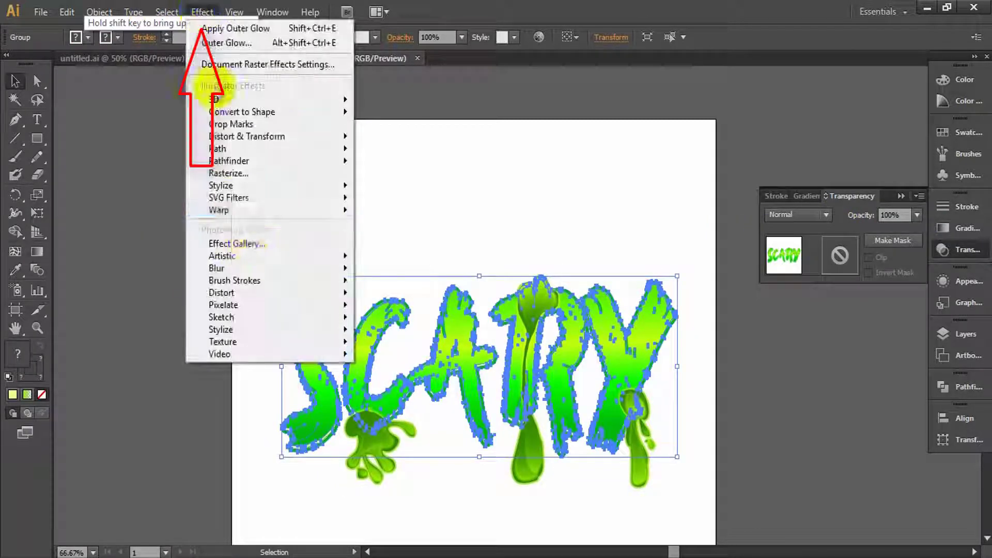
{"action": "mouse_move", "coordinate": [265, 183]}
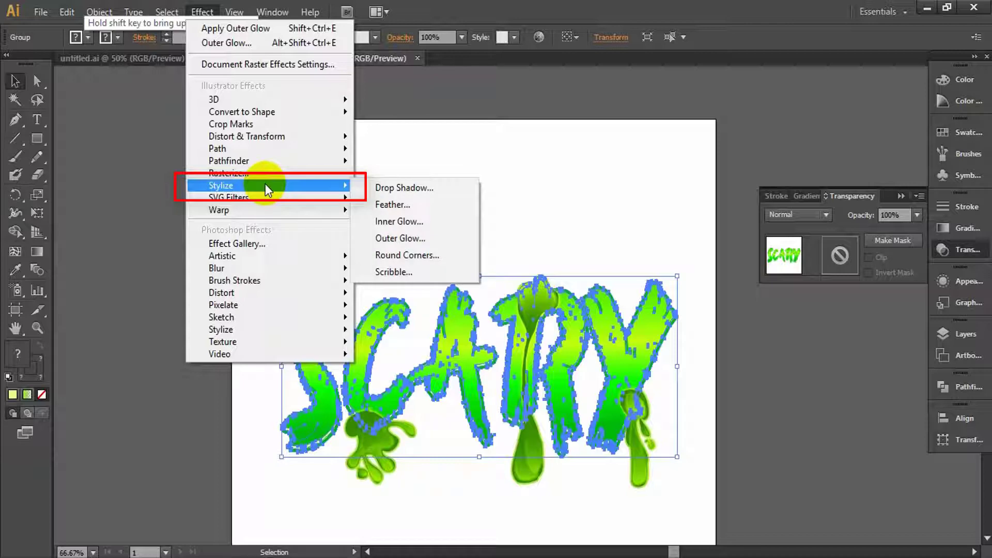
{"action": "left_click", "coordinate": [419, 241]}
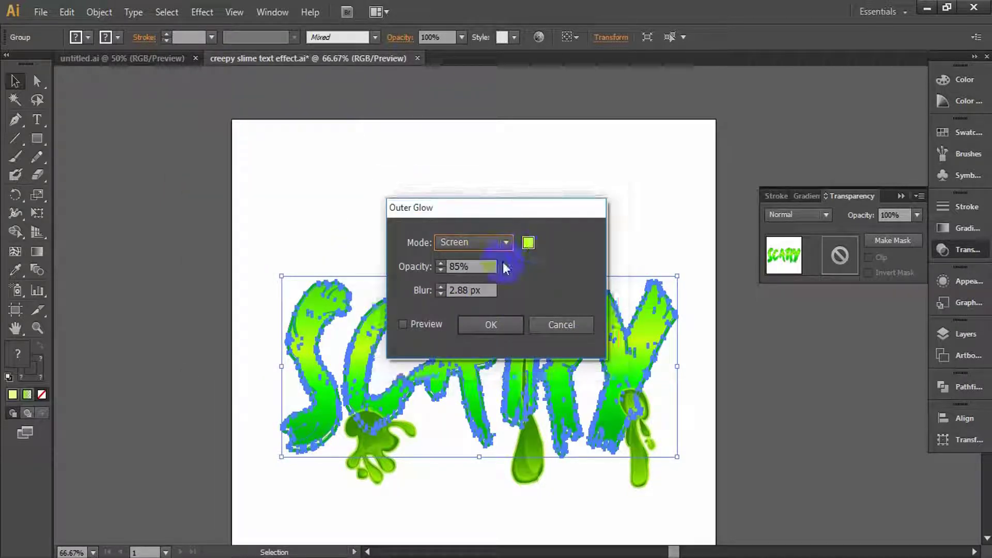
{"action": "type", "text": "60"}
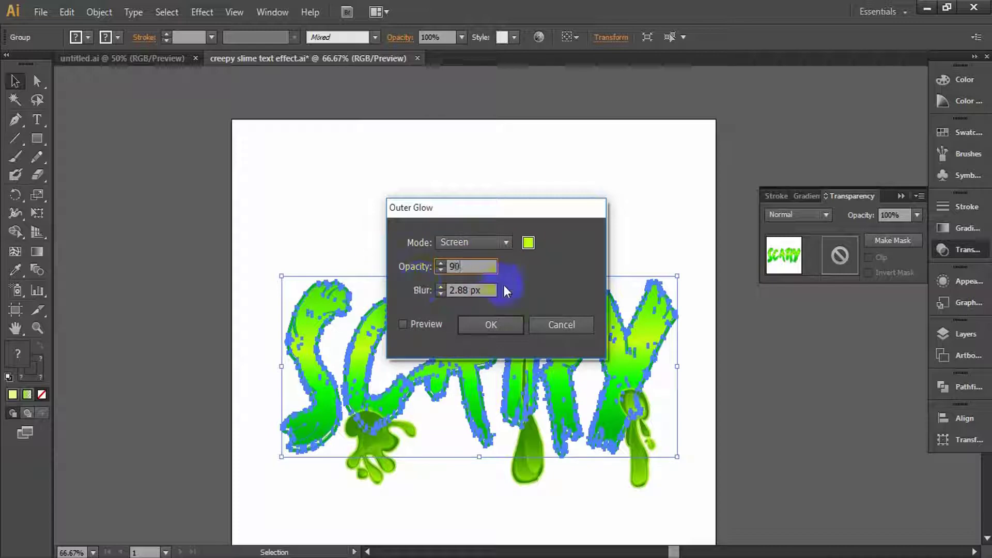
{"action": "left_click", "coordinate": [529, 243]}
{"action": "type", "text": "84"}
{"action": "type", "text": "ed14"}
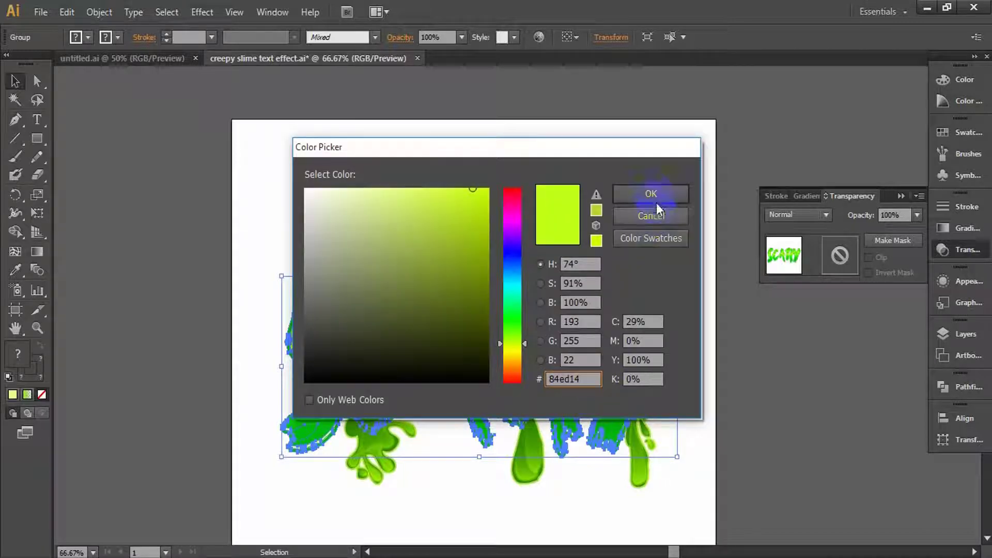
{"action": "left_click", "coordinate": [653, 196]}
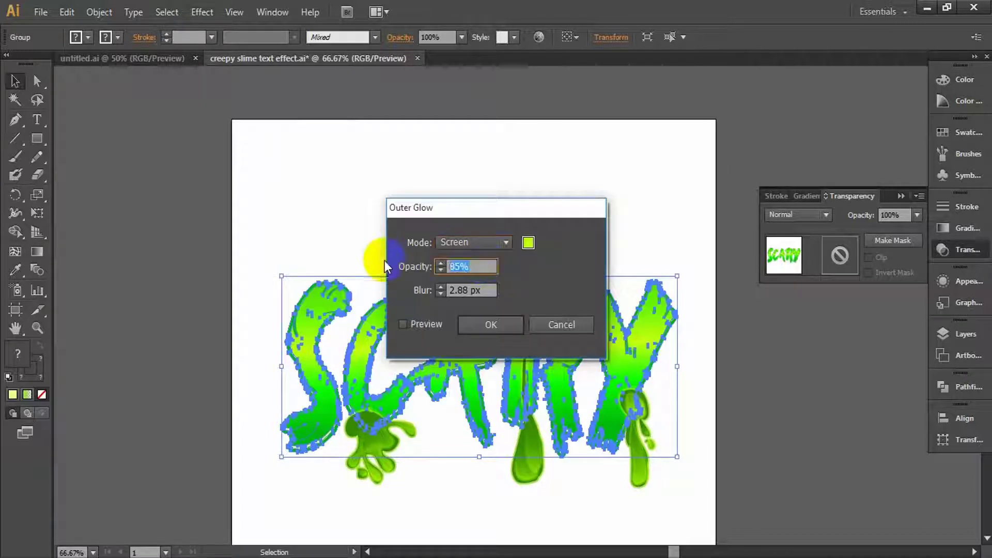
{"action": "type", "text": "90"}
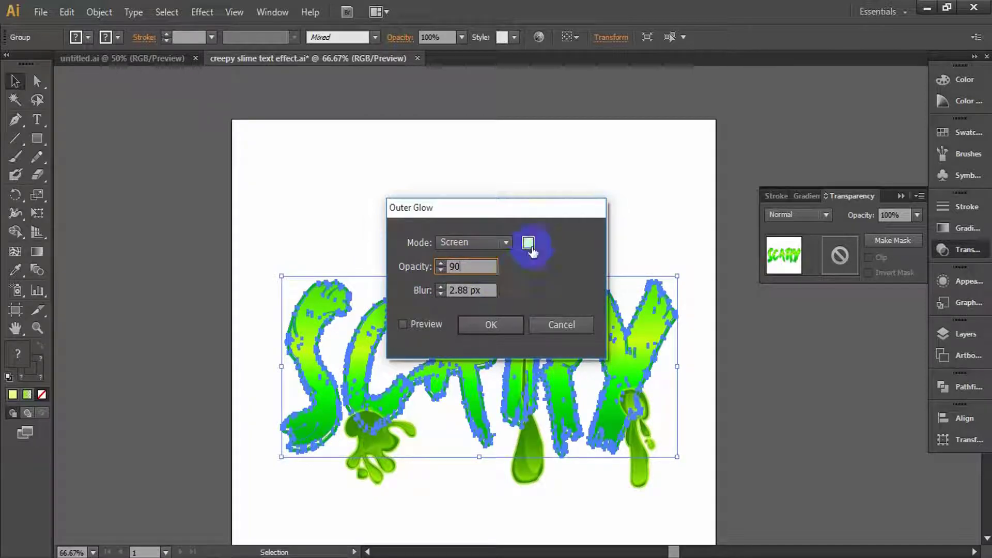
{"action": "left_click", "coordinate": [491, 324]}
{"action": "left_click", "coordinate": [397, 460]}
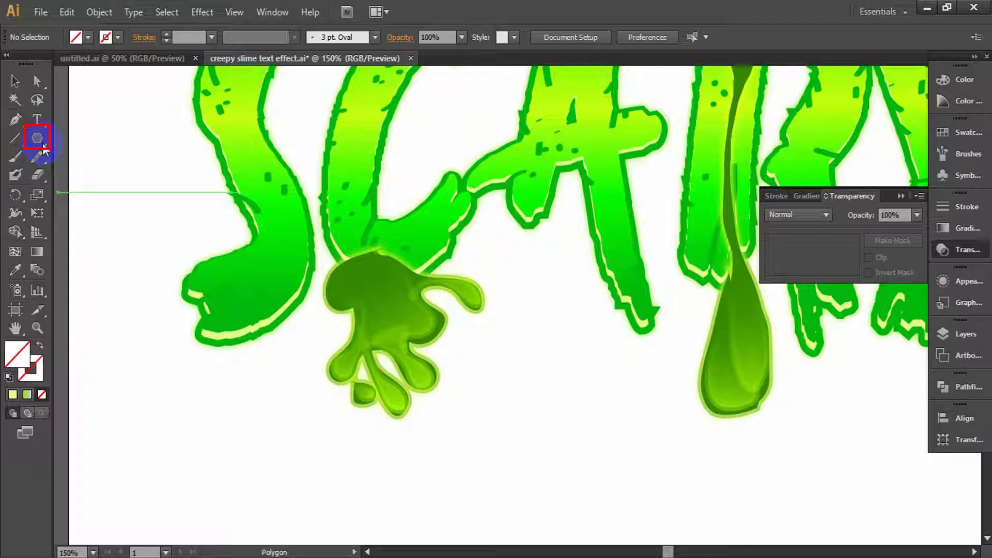
- Draw a small circle below the S and sample the S letter's green gradient as its fill
{"action": "left_click_drag", "start_coordinate": [43, 148], "coordinate": [95, 173]}
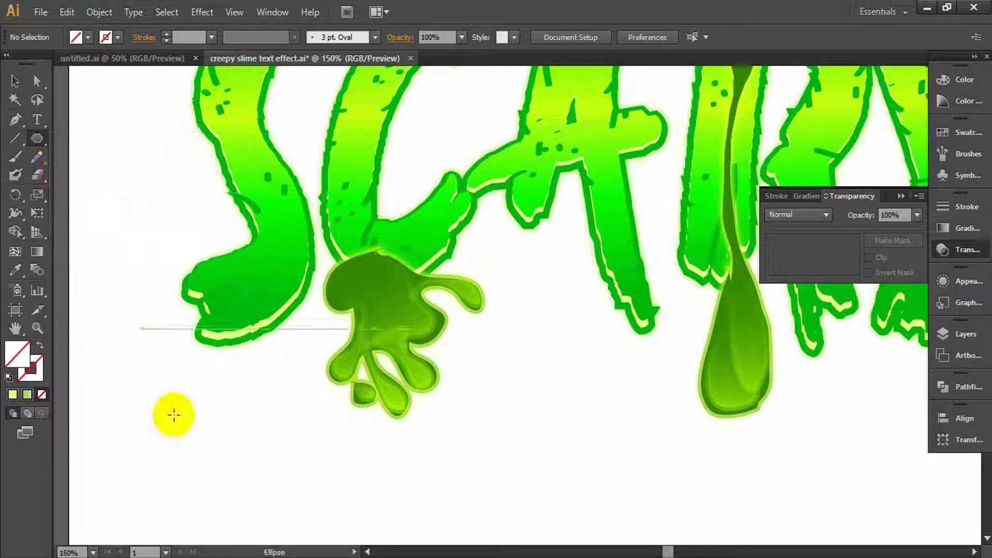
{"action": "left_click_drag", "start_coordinate": [174, 414], "coordinate": [219, 474]}
{"action": "left_click", "coordinate": [14, 81]}
{"action": "left_click", "coordinate": [19, 265]}
{"action": "left_click", "coordinate": [250, 128]}
{"action": "left_click", "coordinate": [251, 124]}
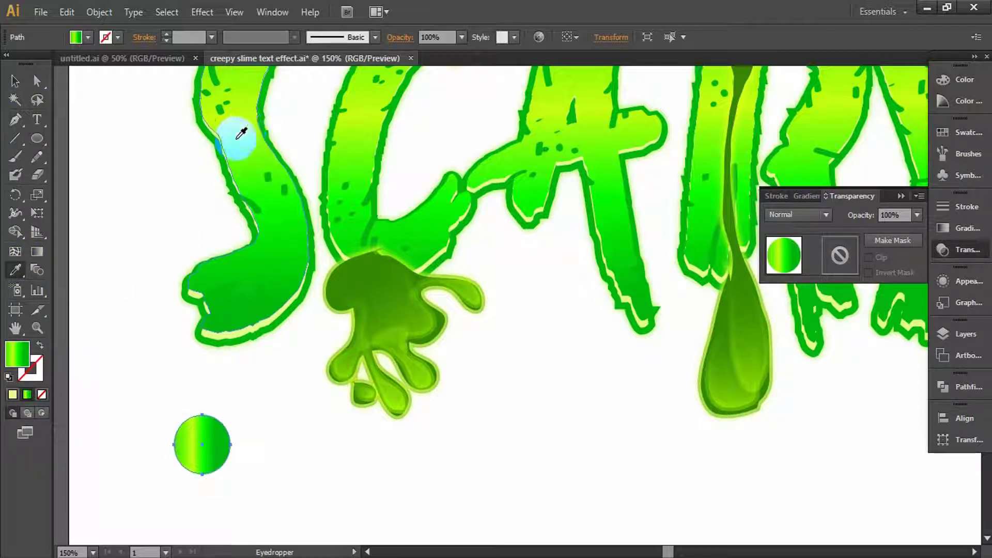
- Change the circle's gradient type and adjust its gradient direction
{"action": "left_click", "coordinate": [806, 196]}
{"action": "left_click", "coordinate": [868, 214]}
{"action": "left_click", "coordinate": [842, 238]}
{"action": "left_click", "coordinate": [37, 251]}
{"action": "left_click", "coordinate": [15, 81]}
{"action": "mouse_move", "coordinate": [203, 467]}
{"action": "left_mouse_down"}
{"action": "mouse_move", "coordinate": [202, 421]}
{"action": "mouse_move", "coordinate": [187, 434]}
{"action": "left_mouse_up"}
- Draw a highlight shape inside the circle with the Pencil tool, give it a gradient fill and adjust the gradient direction
{"action": "left_click", "coordinate": [38, 157]}
{"action": "left_click", "coordinate": [26, 395]}
{"action": "left_click", "coordinate": [37, 251]}
{"action": "left_click_drag", "start_coordinate": [204, 474], "coordinate": [202, 432]}
- Select the circle together with its highlight and group them as one droplet
{"action": "left_click", "coordinate": [14, 81]}
{"action": "left_click_drag", "start_coordinate": [170, 416], "coordinate": [228, 443]}
{"action": "key", "text": "ctrl+g"}
{"action": "right_click", "coordinate": [203, 441]}
- Apply an Outer Glow to the droplet group in Screen mode with 90% opacity and 1 px blur, and deselect it
{"action": "left_click", "coordinate": [199, 14]}
{"action": "mouse_move", "coordinate": [255, 184]}
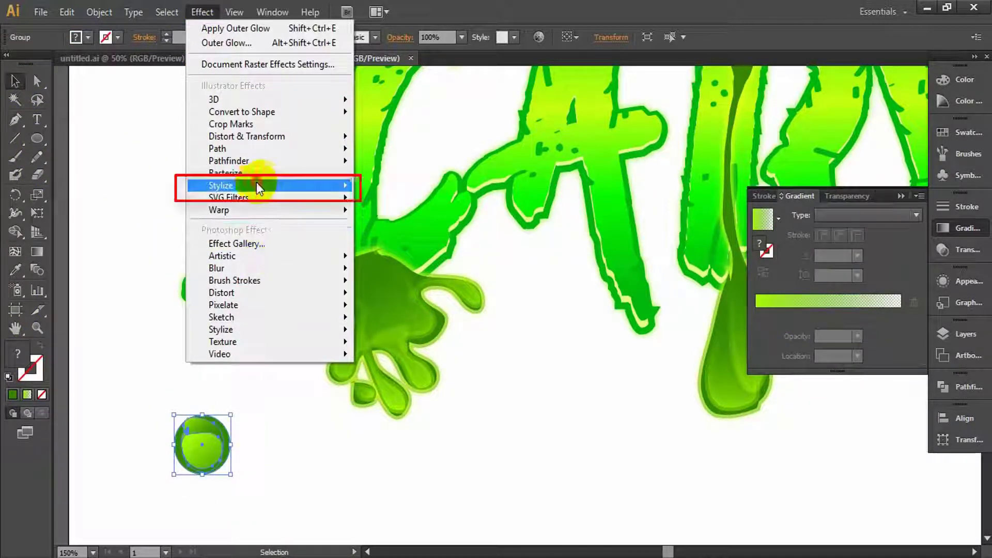
{"action": "left_click", "coordinate": [413, 239]}
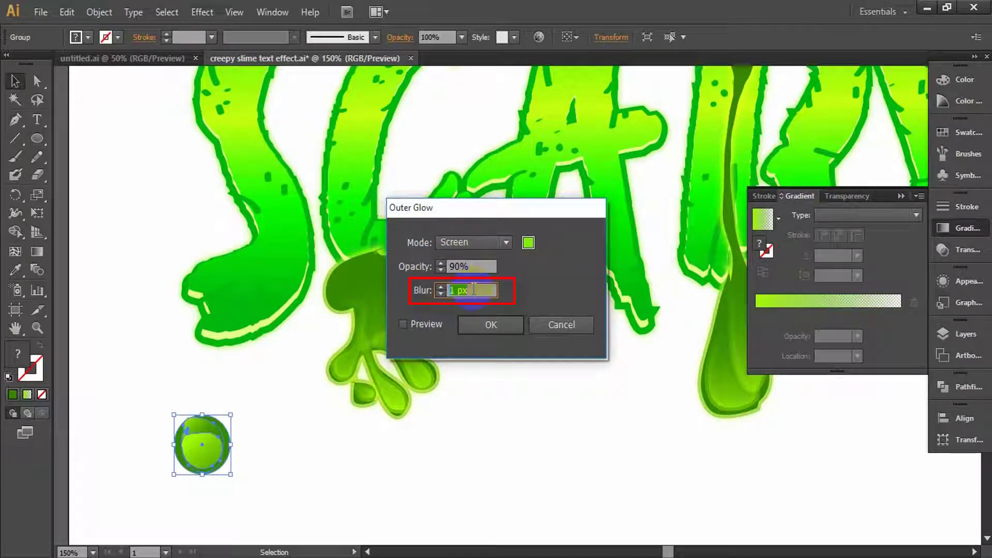
{"action": "left_click", "coordinate": [479, 332]}
{"action": "left_click", "coordinate": [310, 489]}
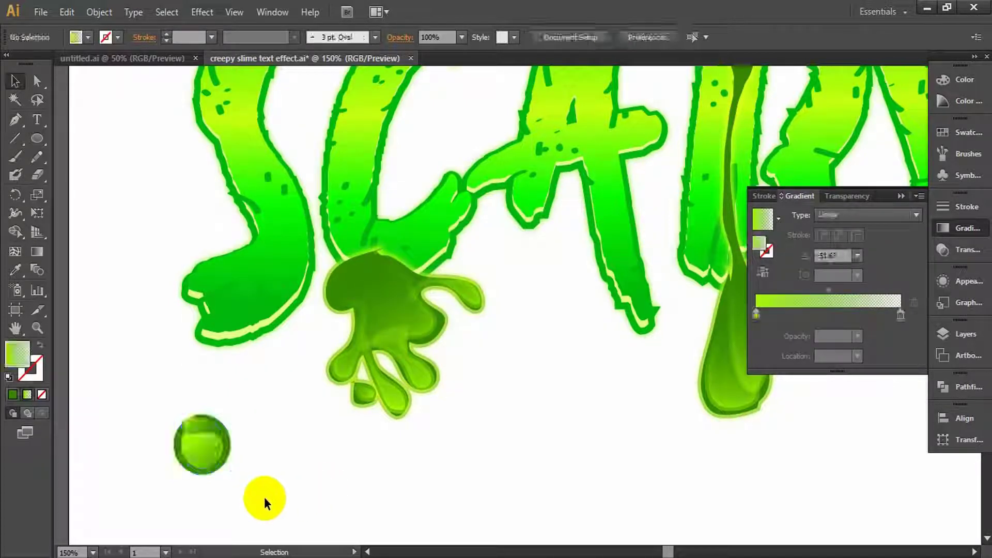
- Place two reduced droplets of different sizes between the S and the C's splat
{"action": "left_click_drag", "start_coordinate": [259, 495], "coordinate": [158, 400]}
{"action": "left_click", "coordinate": [313, 461]}
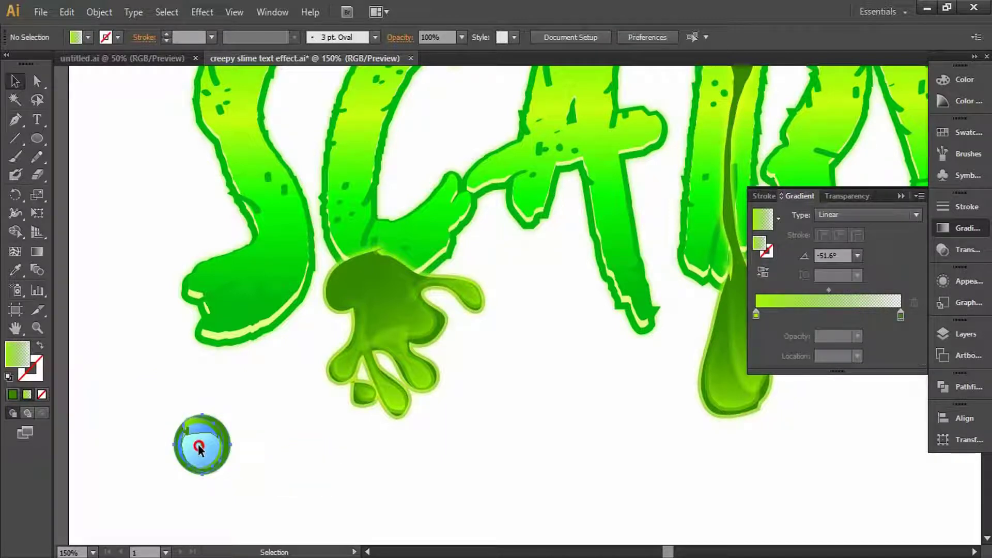
{"action": "left_click_drag", "start_coordinate": [199, 448], "coordinate": [223, 392]}
{"action": "left_click", "coordinate": [295, 404]}
{"action": "left_click", "coordinate": [321, 410]}
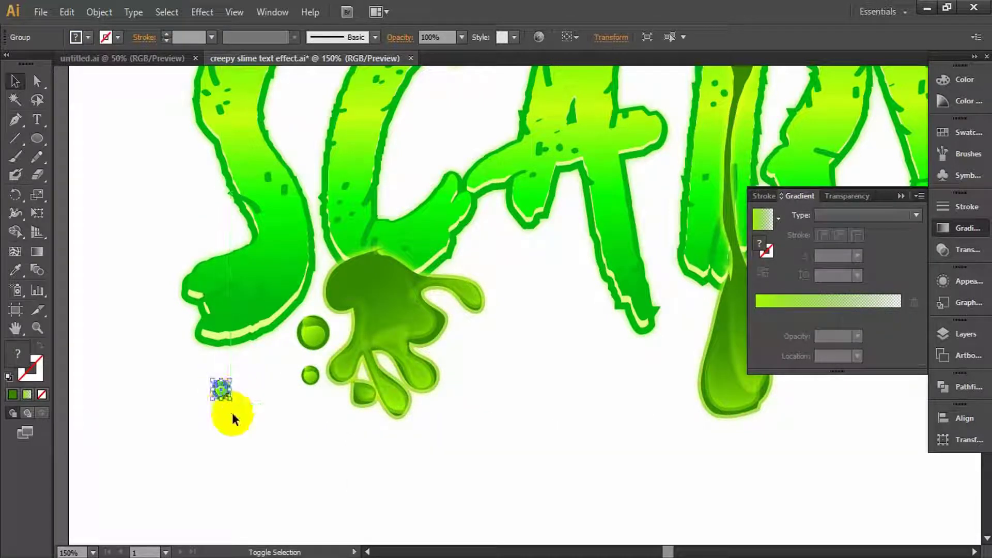
- Add a tiny third droplet under the two beside the C's splat and position a large droplet copy below the S
{"action": "left_click", "coordinate": [234, 415]}
{"action": "left_click", "coordinate": [227, 393]}
{"action": "left_click_drag", "start_coordinate": [230, 398], "coordinate": [197, 403]}
{"action": "left_click", "coordinate": [222, 408]}
{"action": "left_click", "coordinate": [319, 416]}
- Warp the large droplet with a horizontal Arc of 19% bend and about -29% horizontal distortion
{"action": "left_click", "coordinate": [198, 12]}
{"action": "mouse_move", "coordinate": [271, 211]}
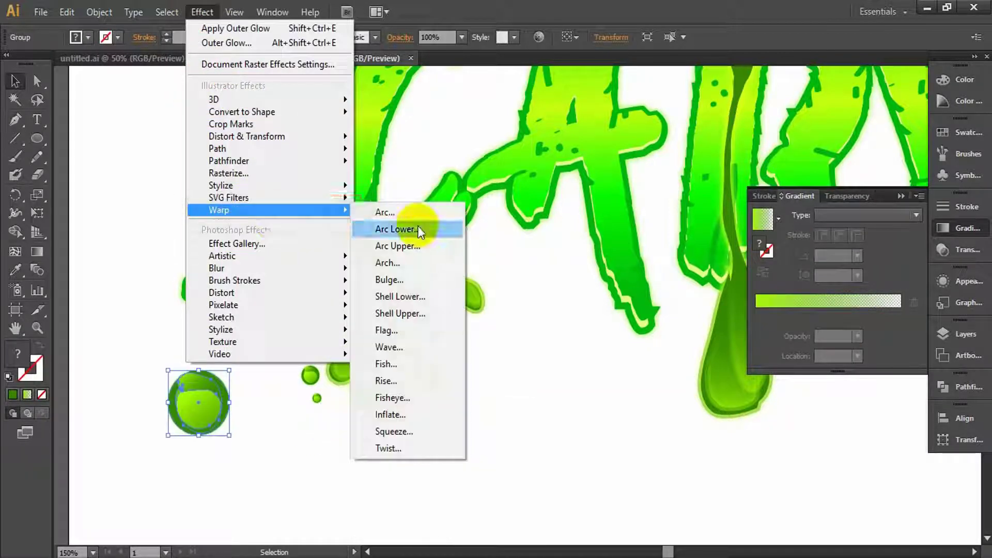
{"action": "left_click", "coordinate": [412, 211]}
{"action": "left_click", "coordinate": [283, 294]}
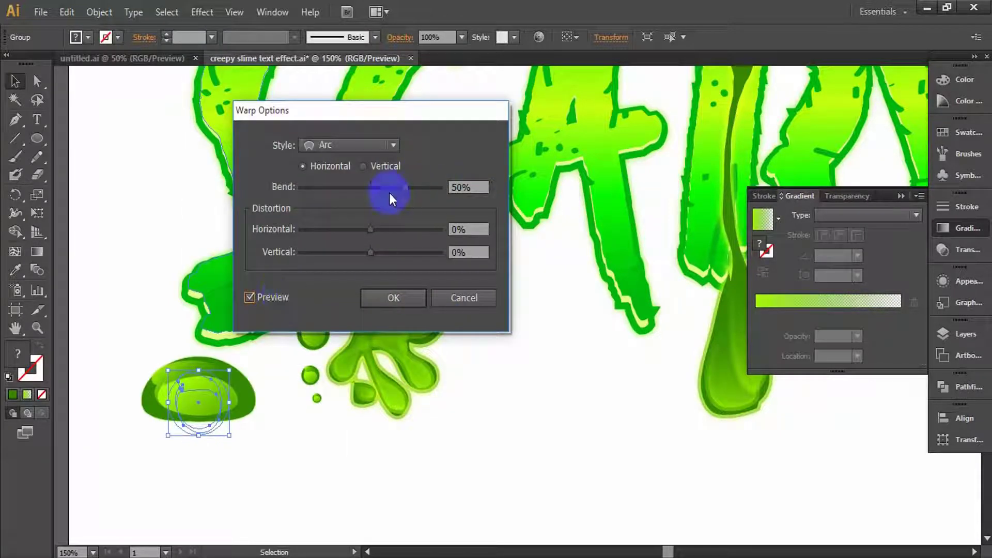
{"action": "mouse_move", "coordinate": [389, 193]}
{"action": "left_mouse_down"}
{"action": "mouse_move", "coordinate": [355, 185]}
{"action": "mouse_move", "coordinate": [385, 190]}
{"action": "left_mouse_up"}
{"action": "left_click_drag", "start_coordinate": [370, 228], "coordinate": [351, 228]}
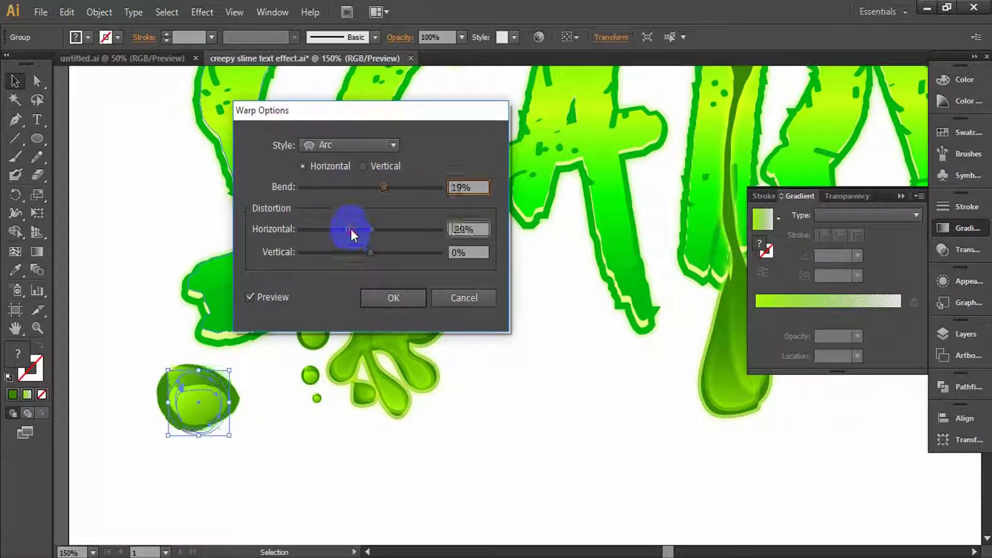
{"action": "left_click", "coordinate": [396, 300]}
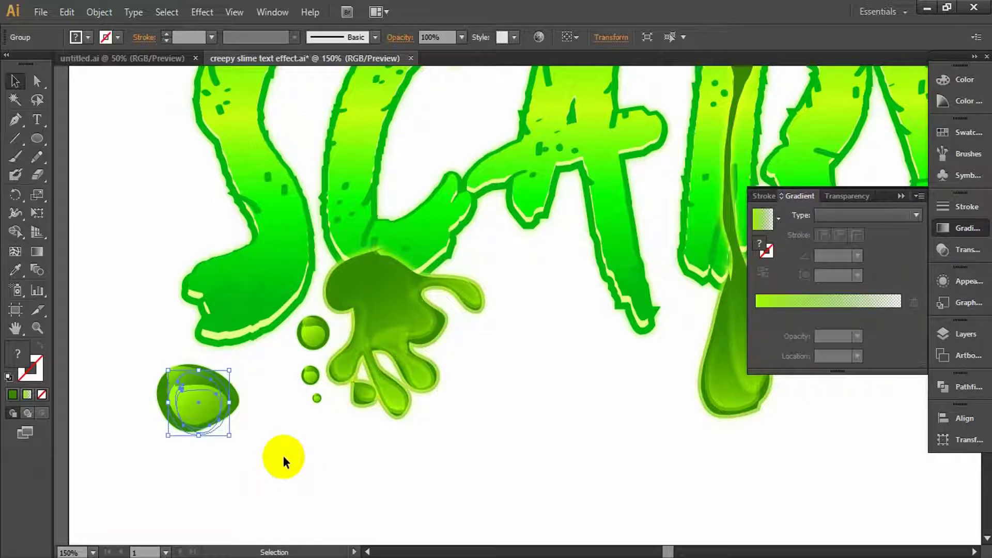
- Expand the warped droplet's appearance and place it at a reduced size to the right of the C's splat
{"action": "left_click", "coordinate": [101, 12]}
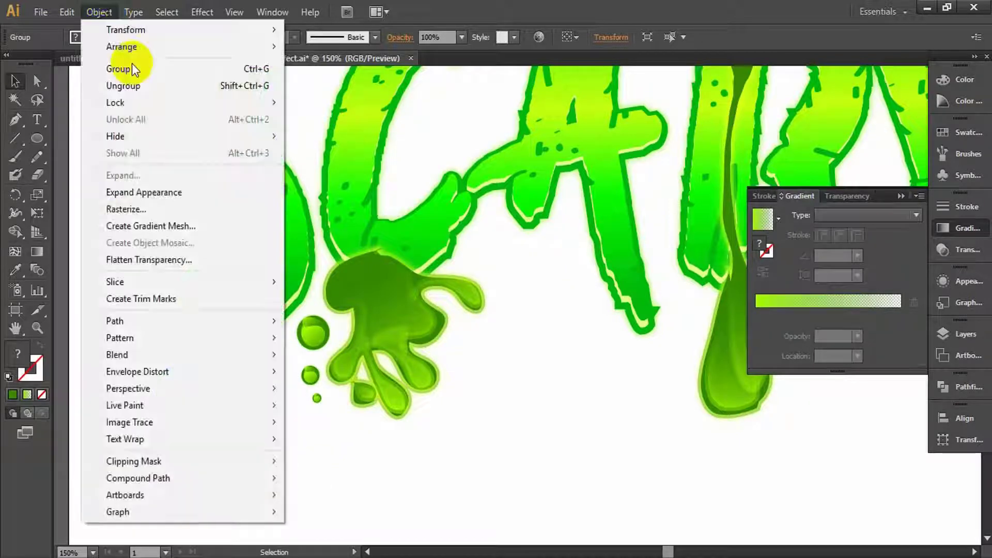
{"action": "left_click", "coordinate": [157, 192]}
{"action": "left_click_drag", "start_coordinate": [242, 435], "coordinate": [467, 332]}
- Place copies of the small round droplets around the warped droplet to the right of the C's splat
{"action": "left_click", "coordinate": [456, 431]}
{"action": "left_click_drag", "start_coordinate": [317, 399], "coordinate": [463, 401]}
{"action": "left_click", "coordinate": [491, 406]}
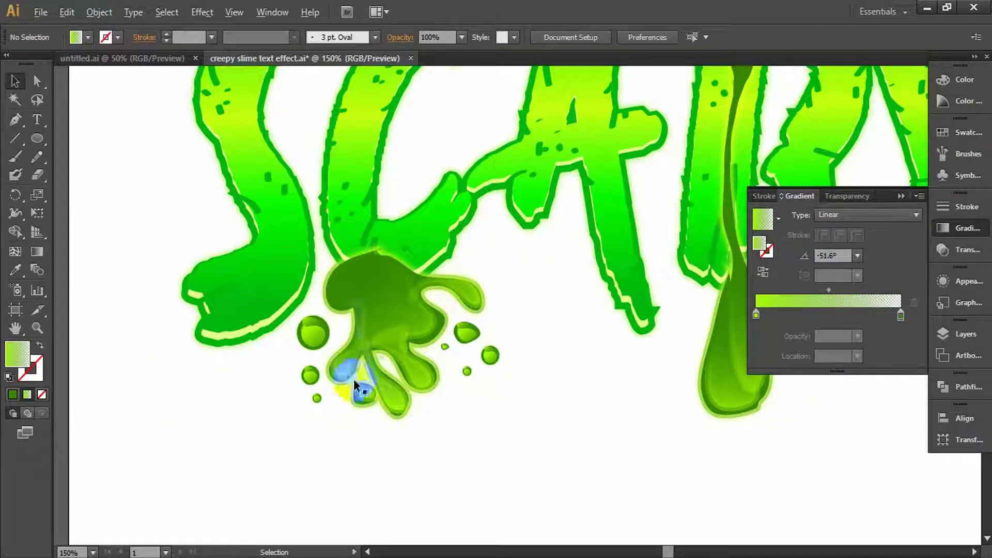
- Add more copies of the small round droplets around the lower edge of the C's splat
{"action": "left_click_drag", "start_coordinate": [310, 375], "coordinate": [490, 331]}
{"action": "left_click_drag", "start_coordinate": [317, 398], "coordinate": [502, 375]}
{"action": "key", "text": "ctrl+minus"}
{"action": "key", "text": "ctrl+minus"}
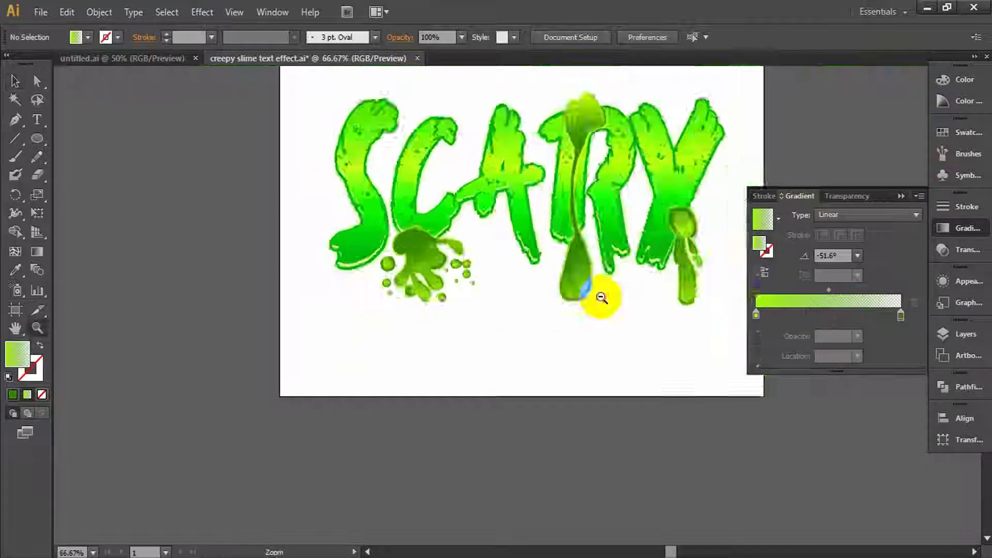
- Place copies of the droplets around the Y's slime drip and to the right of the R's drip
{"action": "left_click", "coordinate": [278, 370]}
{"action": "left_click", "coordinate": [582, 485]}
{"action": "left_click_drag", "start_coordinate": [350, 441], "coordinate": [307, 347]}
{"action": "left_click_drag", "start_coordinate": [324, 357], "coordinate": [432, 179]}
{"action": "left_click", "coordinate": [471, 178]}
{"action": "left_click", "coordinate": [451, 185]}
{"action": "left_click", "coordinate": [667, 345], "text": "alt"}
{"action": "left_click", "coordinate": [15, 80]}
{"action": "left_click_drag", "start_coordinate": [511, 304], "coordinate": [243, 283]}
{"action": "left_click_drag", "start_coordinate": [458, 224], "coordinate": [467, 212]}
{"action": "left_click_drag", "start_coordinate": [503, 249], "coordinate": [496, 241]}
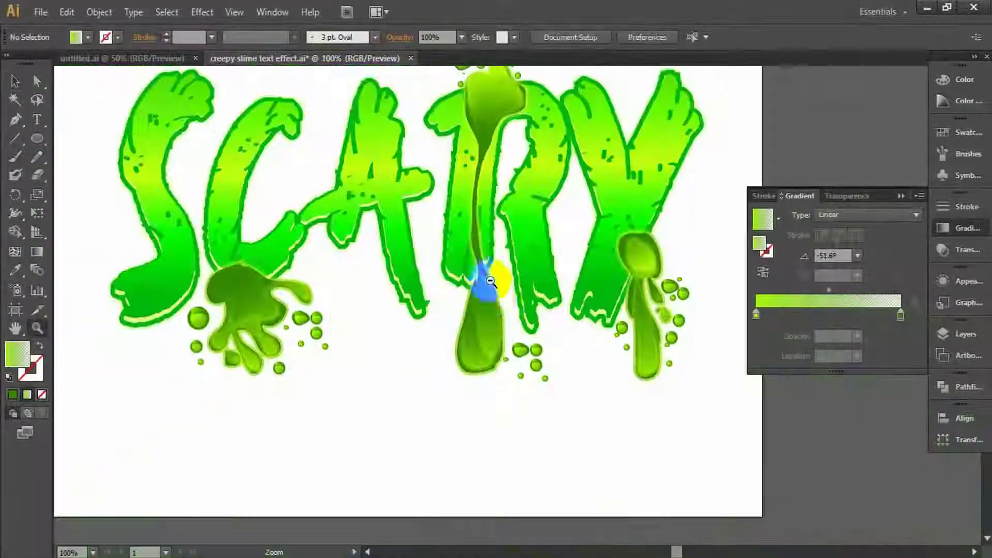
- Arrange droplets of different sizes along the left side of the R's drip near its bulb
{"action": "left_click", "coordinate": [487, 283]}
{"action": "left_click", "coordinate": [496, 300]}
{"action": "left_click", "coordinate": [16, 81]}
{"action": "left_click_drag", "start_coordinate": [533, 339], "coordinate": [494, 198]}
{"action": "left_click_drag", "start_coordinate": [558, 334], "coordinate": [400, 232]}
{"action": "left_click_drag", "start_coordinate": [401, 229], "coordinate": [385, 251]}
{"action": "left_click_drag", "start_coordinate": [497, 347], "coordinate": [394, 270]}
{"action": "left_click", "coordinate": [362, 329]}
{"action": "left_click_drag", "start_coordinate": [557, 358], "coordinate": [335, 318]}
{"action": "left_click", "coordinate": [340, 324]}
{"action": "left_click_drag", "start_coordinate": [528, 380], "coordinate": [393, 360]}
- Place small round droplets along the right side of the R's drip bulb
{"action": "left_click_drag", "start_coordinate": [575, 385], "coordinate": [497, 248]}
{"action": "left_click", "coordinate": [516, 279]}
{"action": "left_click_drag", "start_coordinate": [557, 330], "coordinate": [516, 301]}
{"action": "key", "text": "z"}
{"action": "left_click", "coordinate": [534, 381]}
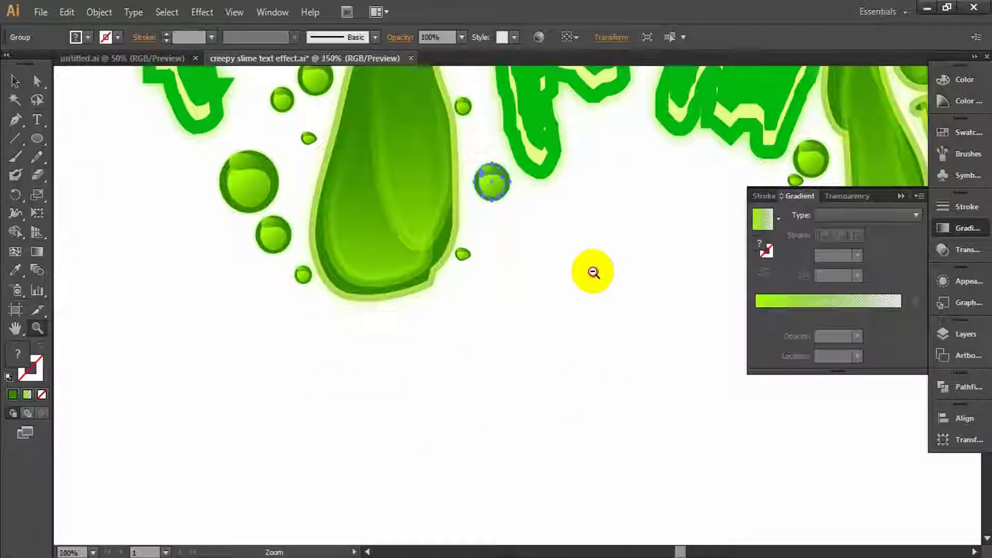
{"action": "left_click", "coordinate": [517, 289], "text": "alt"}
{"action": "left_click", "coordinate": [514, 294]}
- Position a larger droplet to the upper right of the R's drip bulb and delete the surplus selection
{"action": "left_click", "coordinate": [15, 81]}
{"action": "left_click", "coordinate": [185, 266]}
{"action": "left_click", "coordinate": [491, 341]}
{"action": "left_click_drag", "start_coordinate": [404, 285], "coordinate": [260, 236]}
{"action": "left_click_drag", "start_coordinate": [271, 240], "coordinate": [497, 166]}
{"action": "key", "text": "Delete"}
{"action": "left_click_drag", "start_coordinate": [492, 159], "coordinate": [504, 195]}
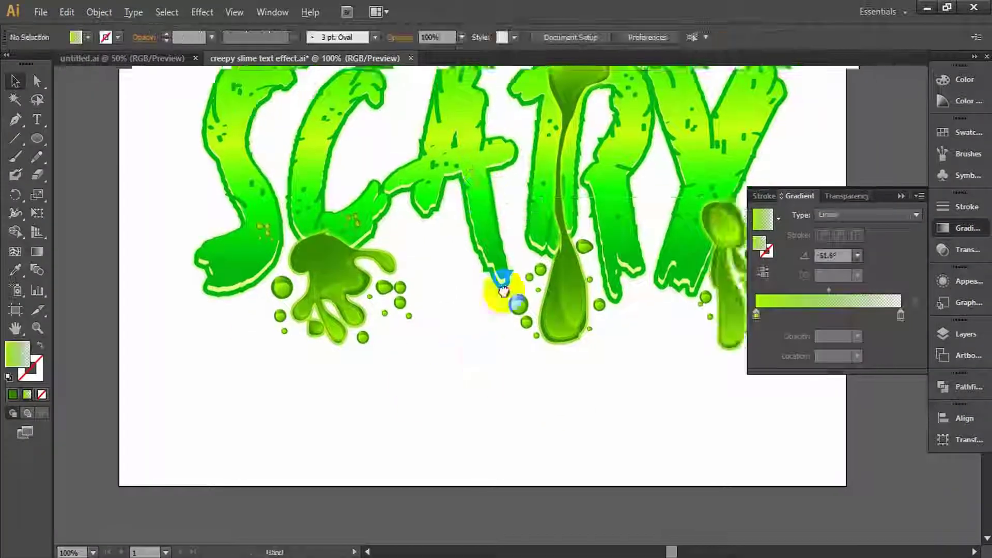
{"action": "left_click_drag", "start_coordinate": [501, 287], "coordinate": [600, 201]}
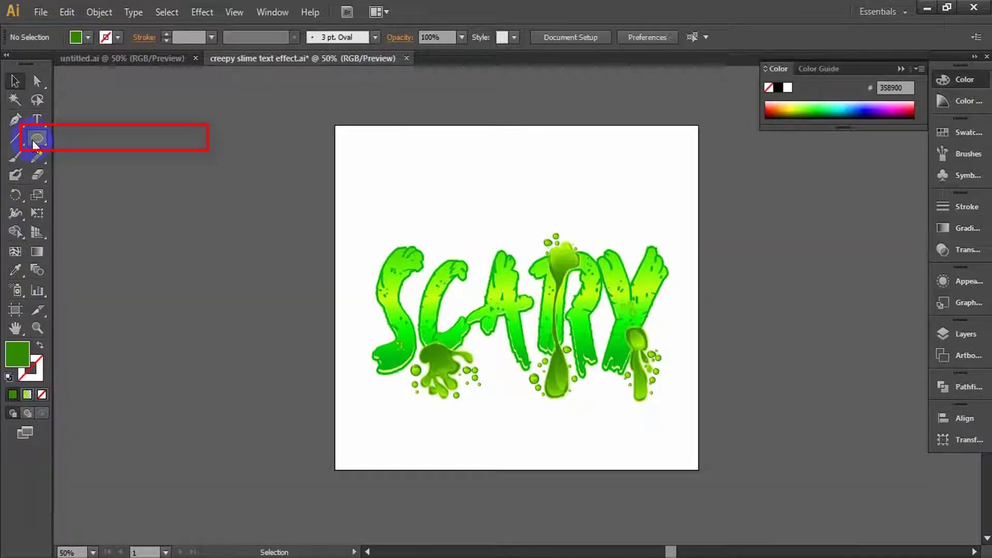
- Draw a black (000000) rectangle covering the whole artboard and send it to the back
{"action": "left_click_drag", "start_coordinate": [35, 143], "coordinate": [98, 137]}
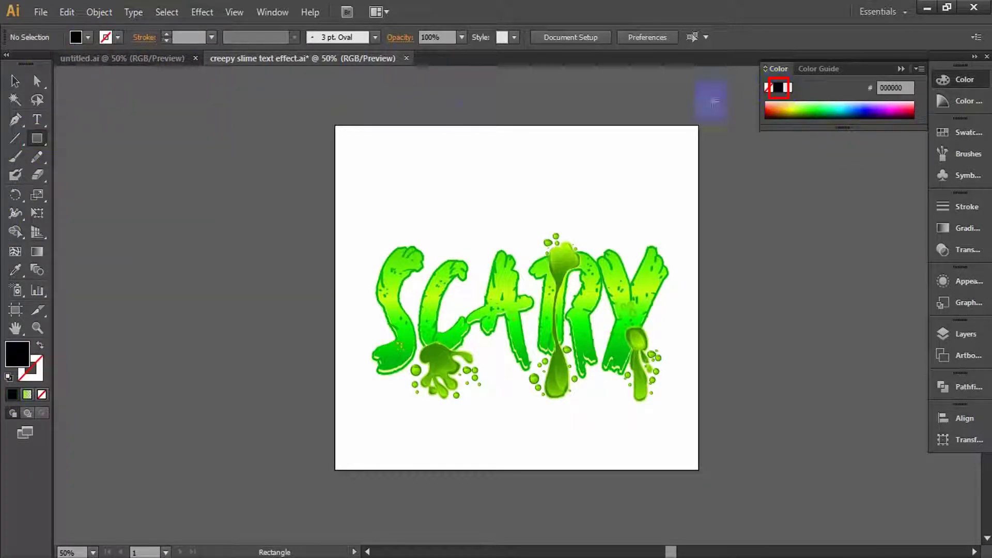
{"action": "left_click_drag", "start_coordinate": [329, 123], "coordinate": [698, 470]}
{"action": "right_click", "coordinate": [615, 247]}
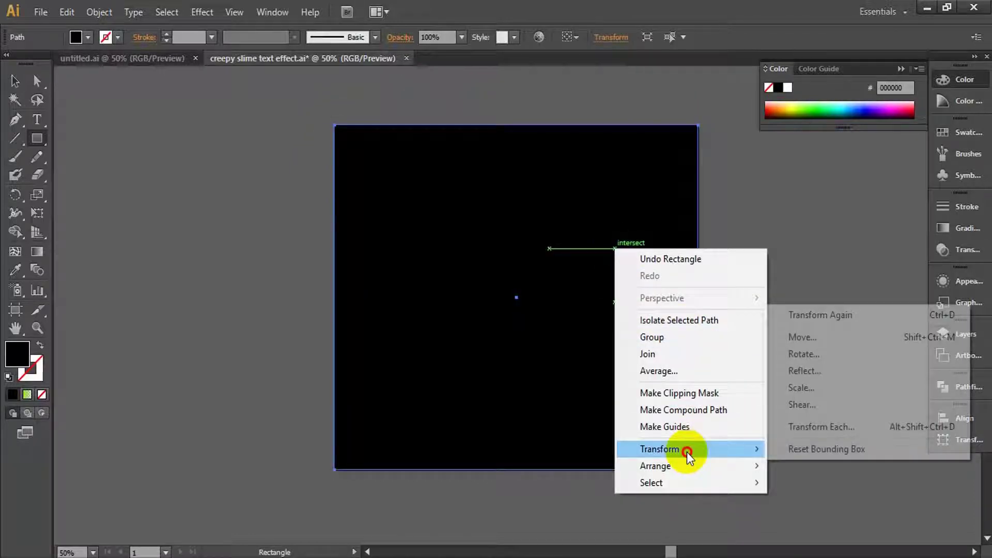
{"action": "mouse_move", "coordinate": [686, 473]}
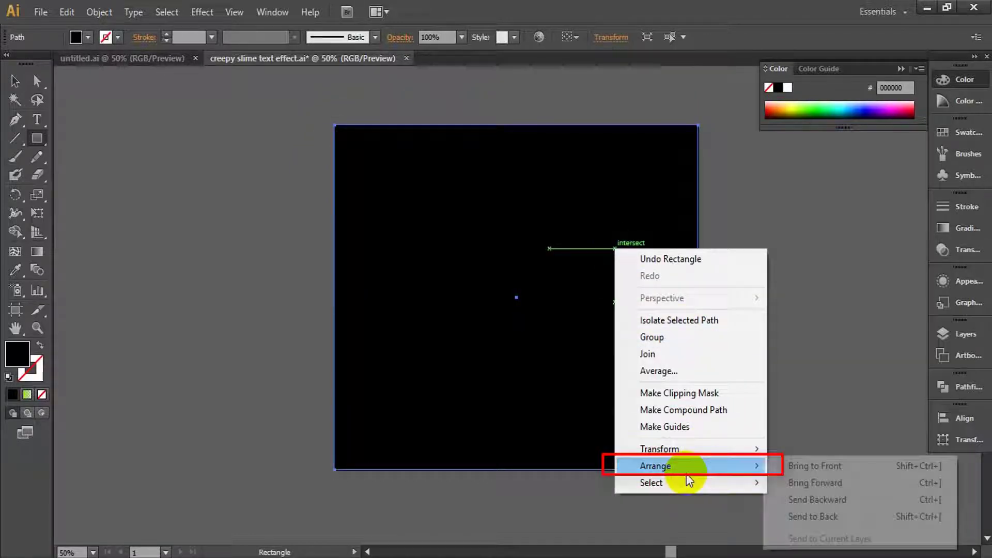
{"action": "left_click", "coordinate": [812, 516]}
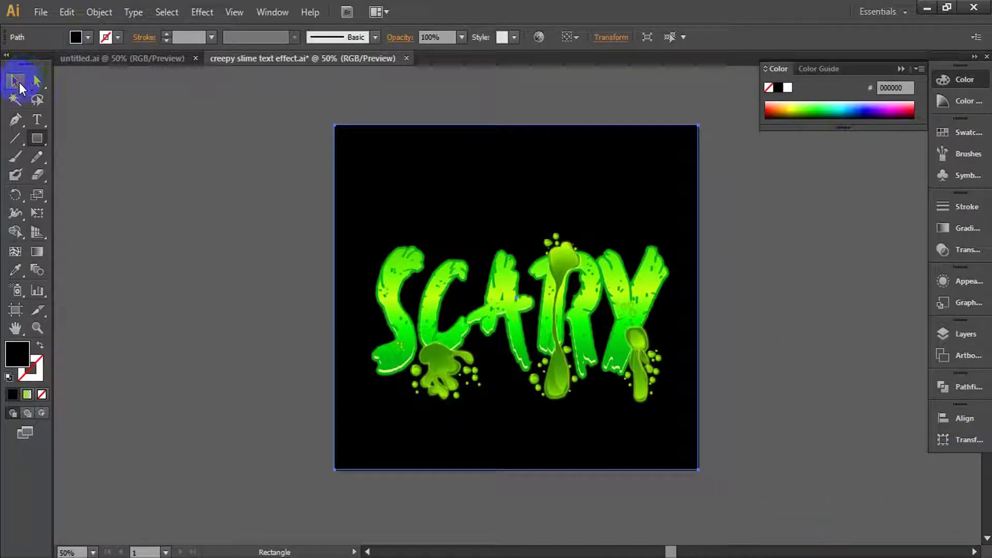
- Lower the artboard's upper edge to crop the empty space above the SCARY lettering
{"action": "left_click", "coordinate": [19, 86]}
{"action": "left_click", "coordinate": [172, 185]}
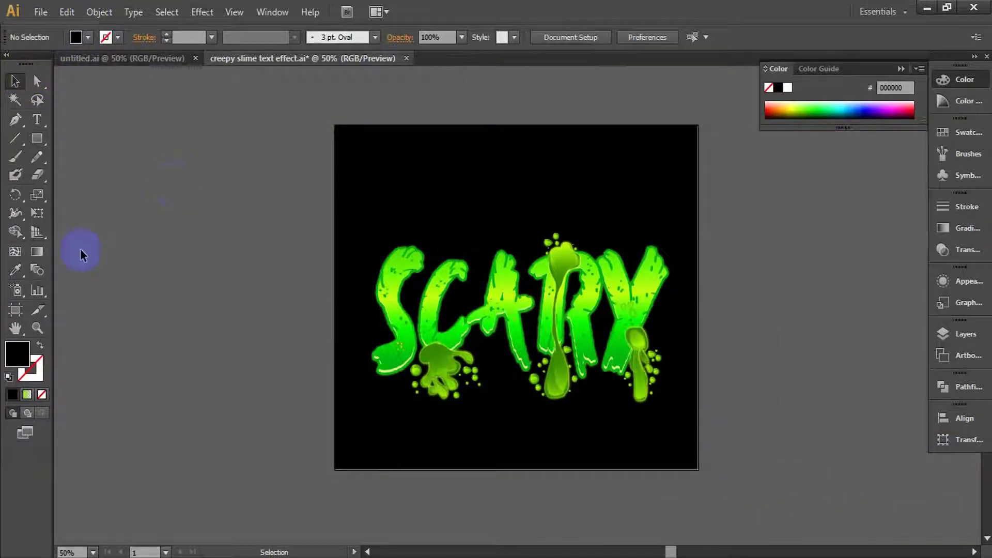
{"action": "left_click", "coordinate": [413, 169]}
{"action": "left_click", "coordinate": [236, 124]}
{"action": "left_click", "coordinate": [388, 144]}
{"action": "left_click", "coordinate": [77, 311]}
{"action": "left_click", "coordinate": [15, 314]}
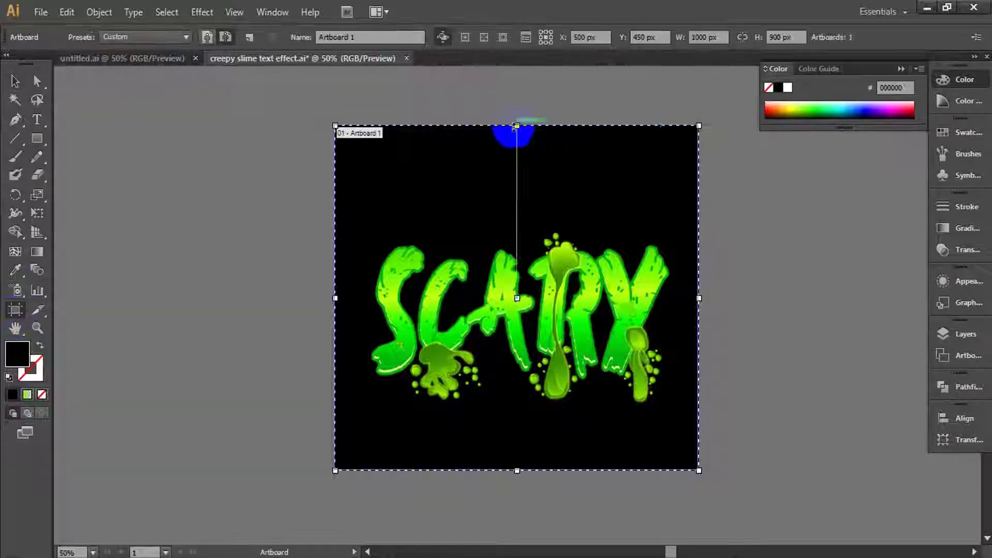
{"action": "left_click_drag", "start_coordinate": [517, 125], "coordinate": [517, 189]}
{"action": "left_click", "coordinate": [15, 81]}
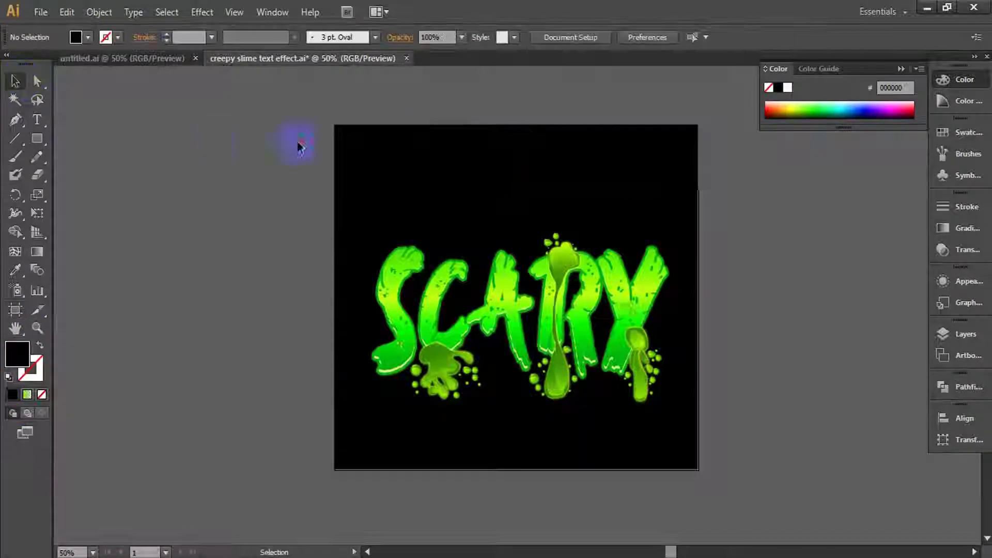
- Shrink the black background rectangle from above to match the shortened artboard, and lock it
{"action": "left_click", "coordinate": [511, 145]}
{"action": "left_click_drag", "start_coordinate": [517, 125], "coordinate": [520, 189]}
{"action": "scroll", "coordinate": [786, 408], "scroll_direction": "down", "scroll_amount": 2}
{"action": "left_click", "coordinate": [785, 408]}
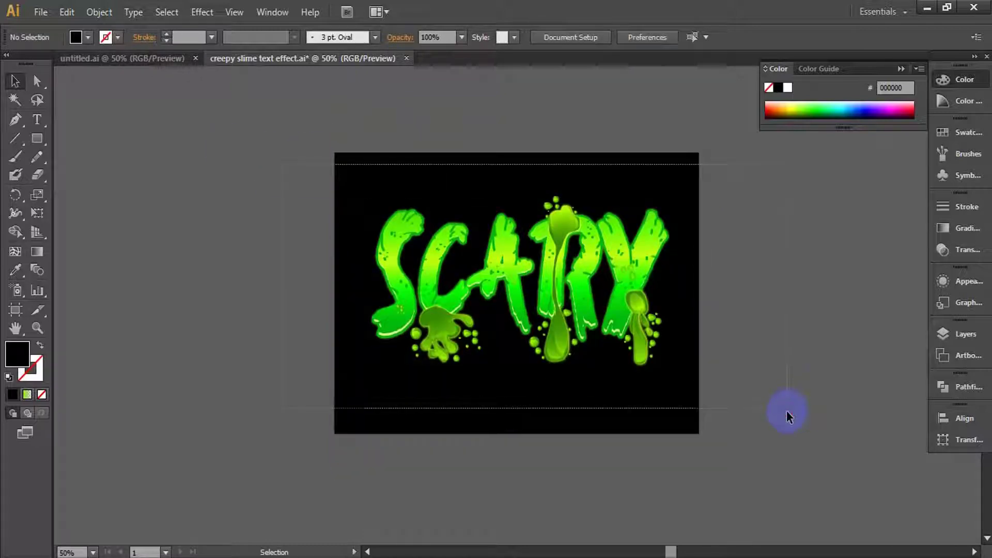
- Group all the SCARY lettering, drips and droplets and move the group slightly down to centre it on the background
{"action": "key", "text": "ctrl+a"}
{"action": "right_click", "coordinate": [550, 245]}
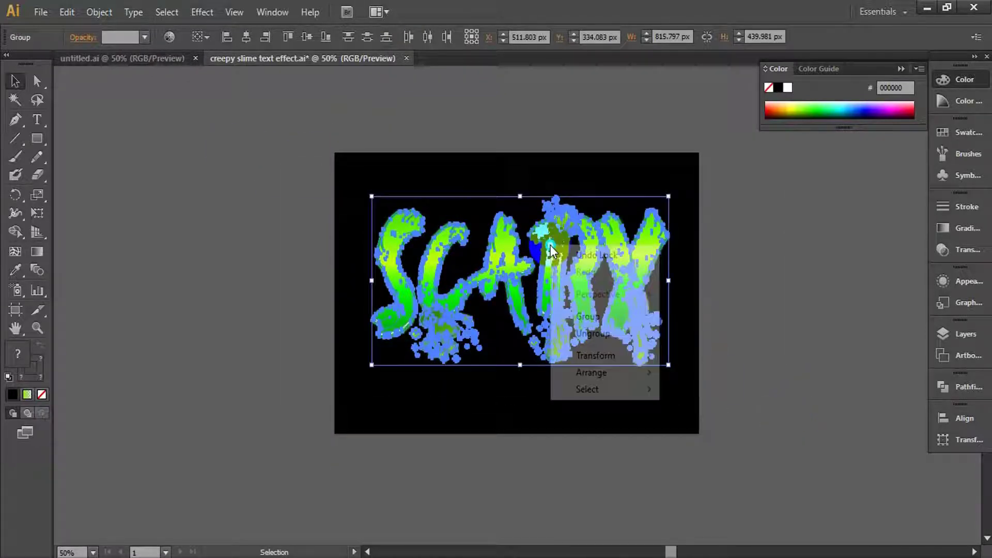
{"action": "left_click", "coordinate": [581, 316]}
{"action": "left_click", "coordinate": [779, 334]}
{"action": "mouse_move", "coordinate": [560, 293]}
{"action": "left_mouse_down"}
{"action": "mouse_move", "coordinate": [565, 310]}
{"action": "mouse_move", "coordinate": [560, 299]}
{"action": "left_mouse_up"}
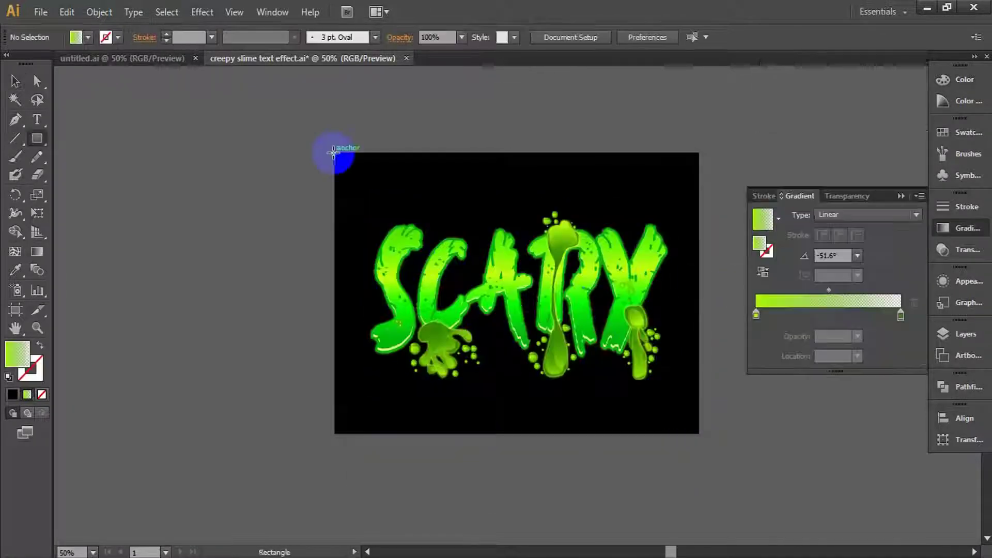
- Draw a rectangle covering the artboard and fill it with a radial gradient from 359800 at 100% opacity to transparent black
{"action": "left_click_drag", "start_coordinate": [336, 154], "coordinate": [698, 434]}
{"action": "left_click", "coordinate": [13, 82]}
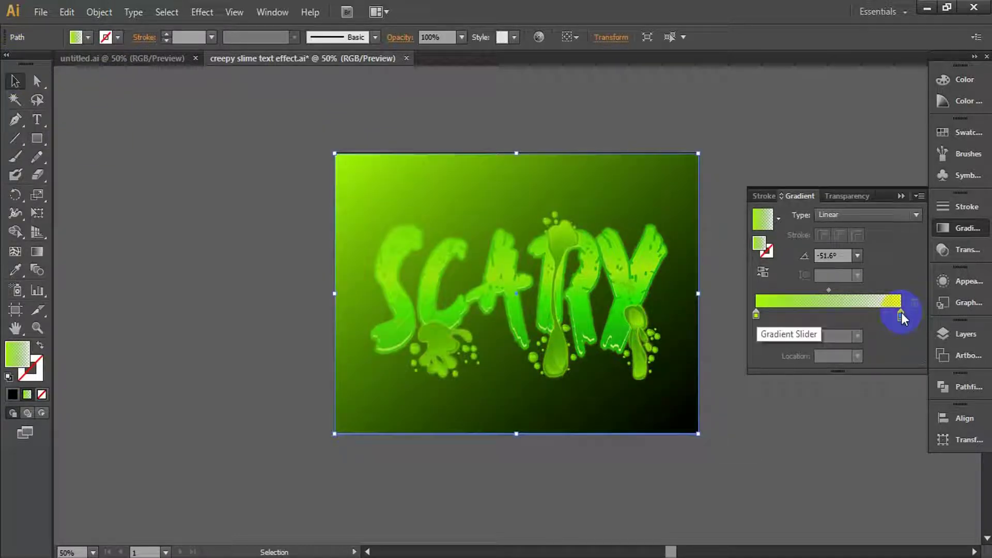
{"action": "double_click", "coordinate": [900, 314]}
{"action": "type", "text": "359"}
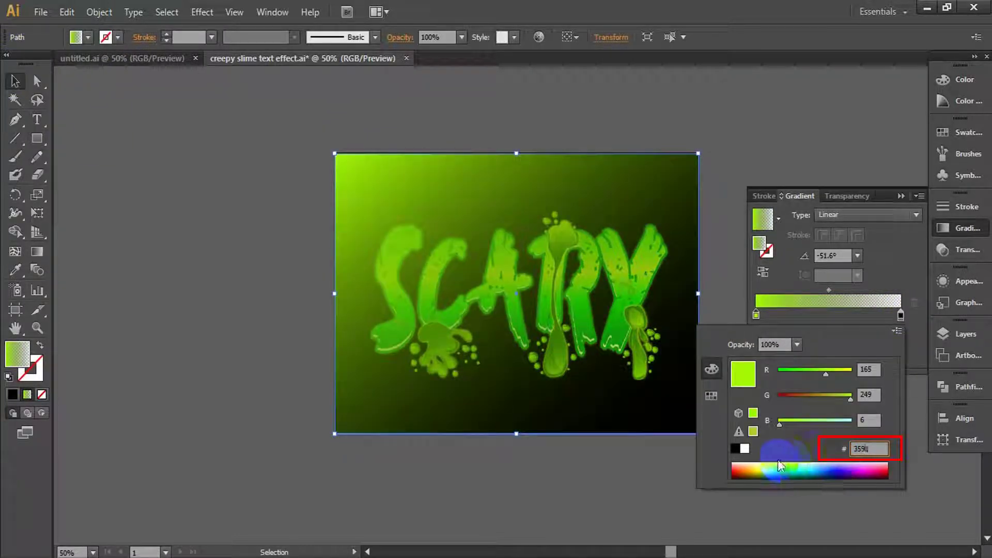
{"action": "type", "text": "800"}
{"action": "key", "text": "Return"}
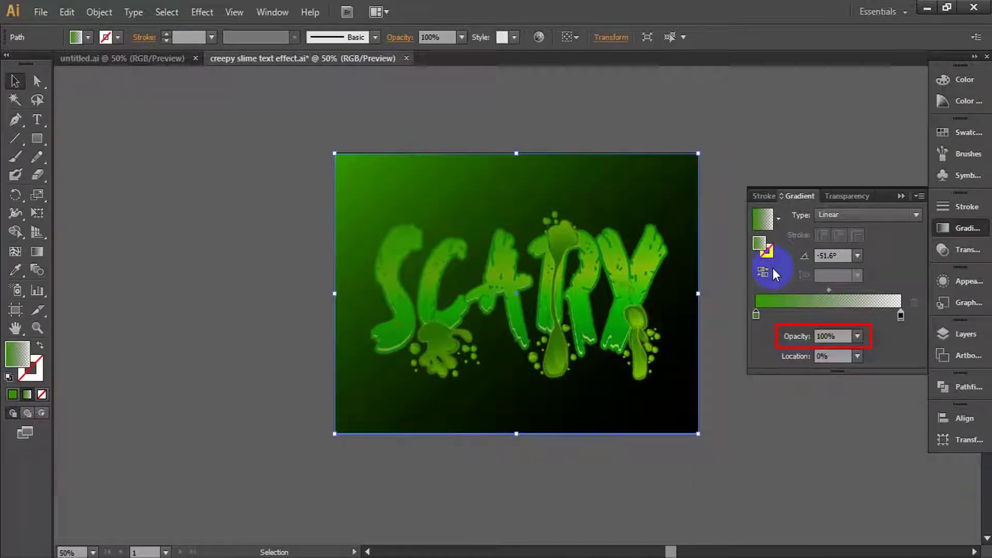
{"action": "left_click", "coordinate": [858, 216]}
{"action": "left_click", "coordinate": [857, 249]}
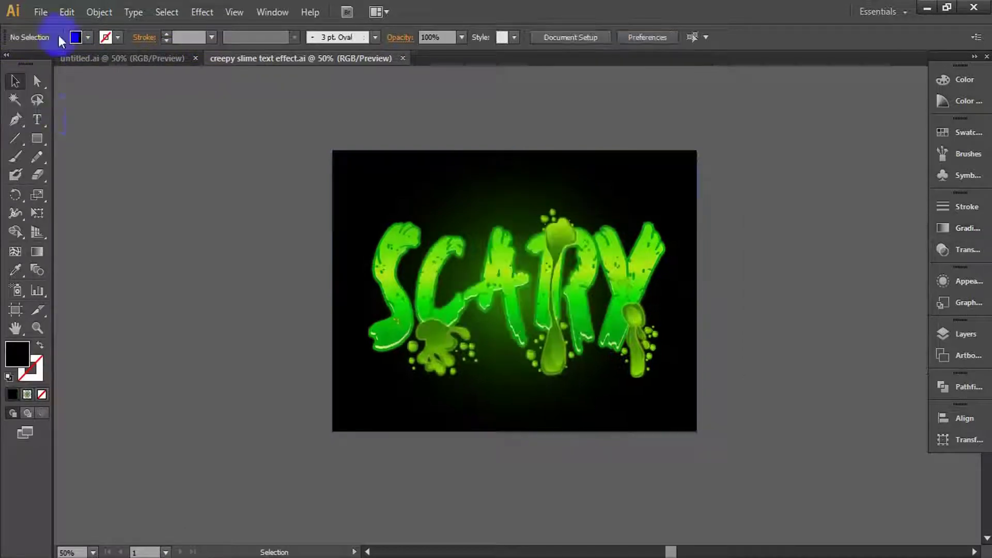
- Save the document to the Desktop as the Adobe Illustrator file "creepy slime text effect"
{"action": "left_click", "coordinate": [41, 11]}
{"action": "left_click", "coordinate": [78, 153]}
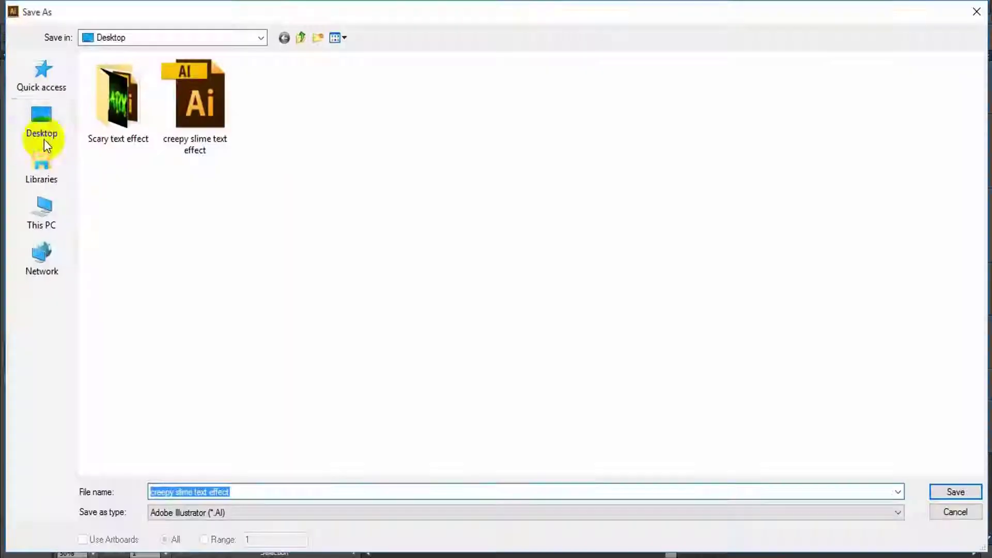
{"action": "left_click", "coordinate": [938, 497]}
{"action": "left_click", "coordinate": [584, 343]}
{"action": "left_click", "coordinate": [553, 499]}
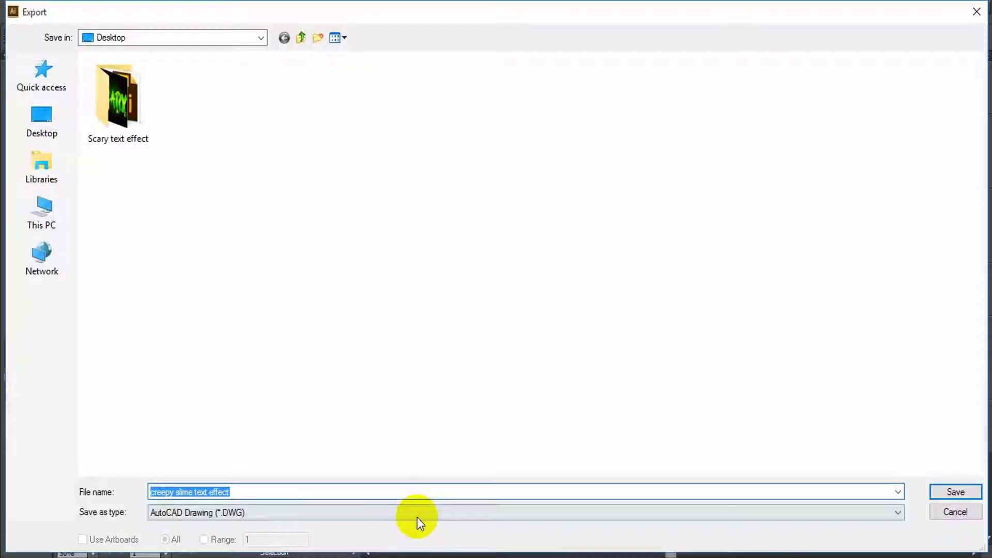
- Export the artwork to the Desktop as "creepy slime text effect.jpg" in RGB at quality 10 (Maximum) and 300 ppi
{"action": "left_click", "coordinate": [416, 517]}
{"action": "left_click", "coordinate": [294, 429]}
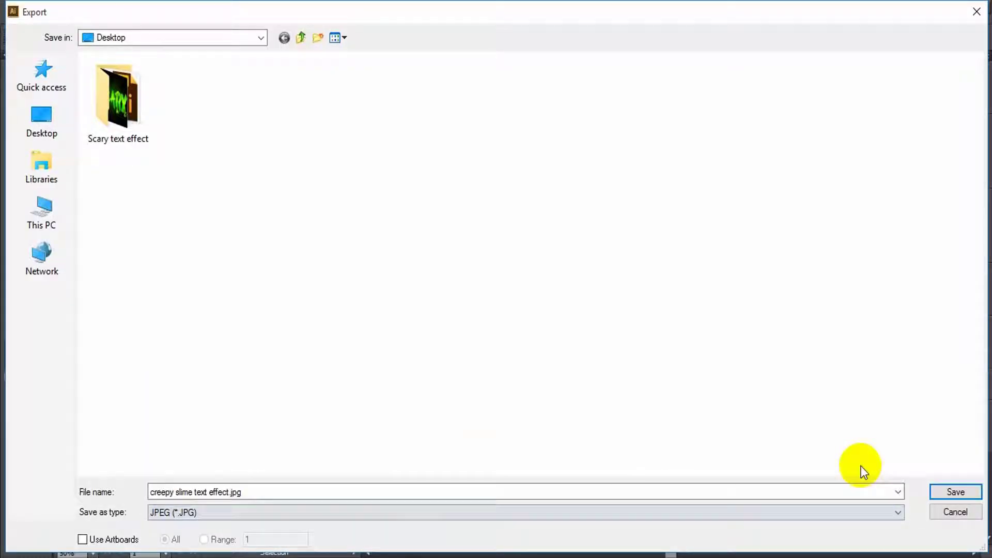
{"action": "left_click", "coordinate": [956, 492]}
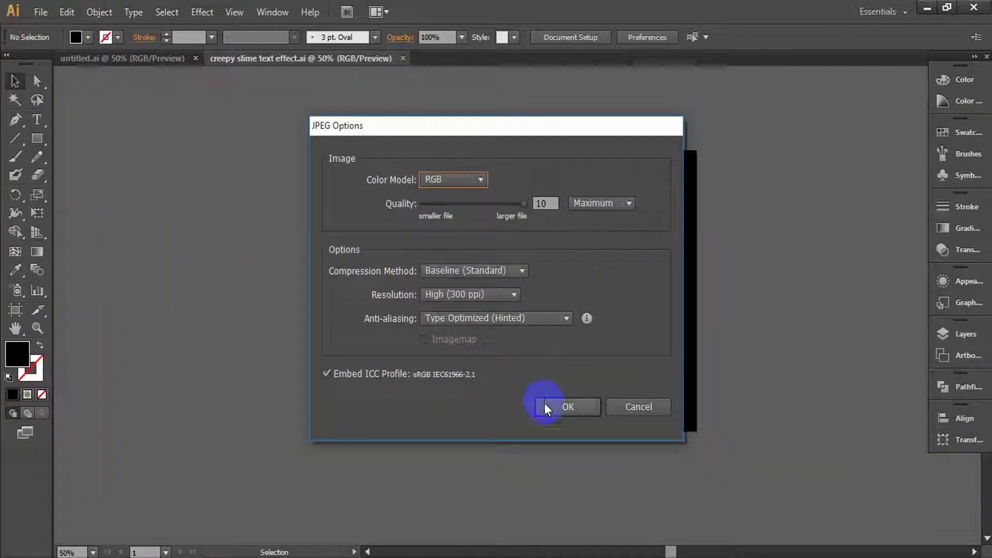
{"action": "left_click", "coordinate": [544, 403]}
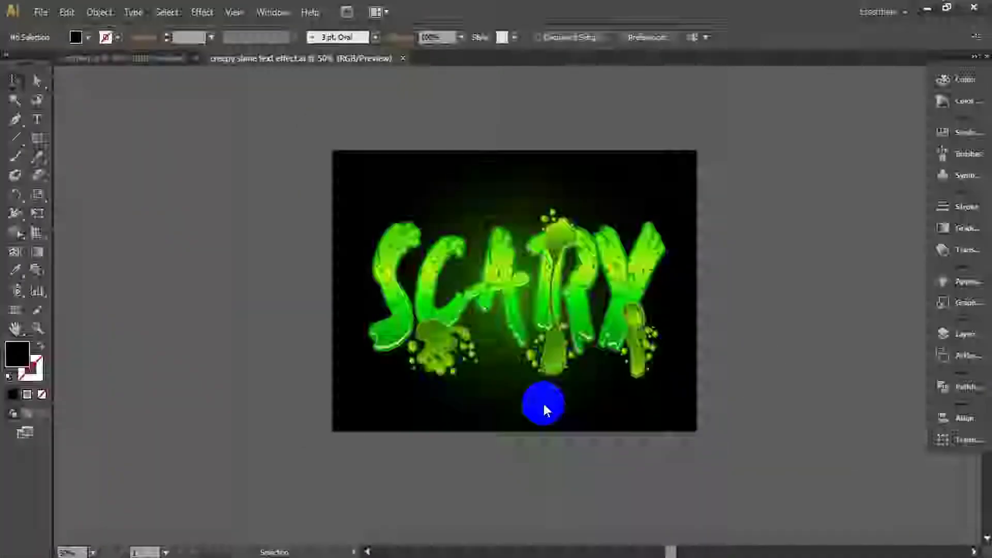